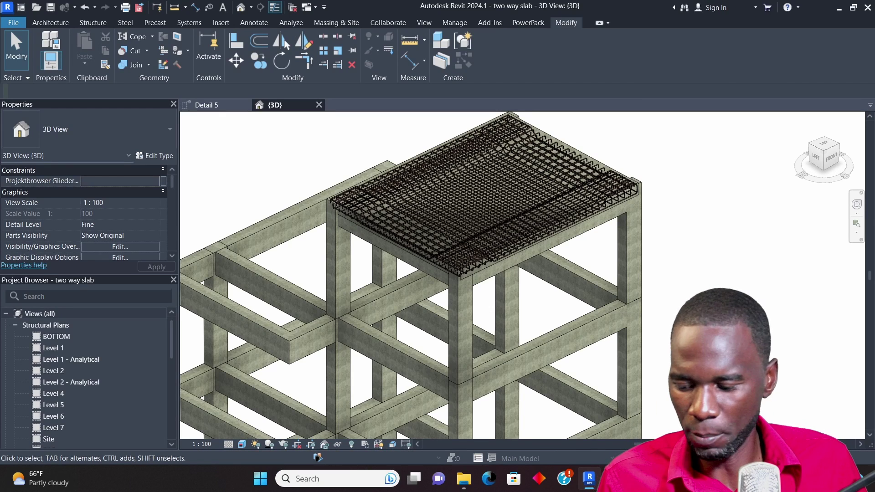
- Examine the existing top and bottom reinforcement of the roof slab in the 3D view from several angles
{"action": "middle_click_drag", "start_coordinate": [679, 291], "coordinate": [593, 237], "text": "shift"}
{"action": "scroll", "coordinate": [536, 222], "scroll_direction": "up", "scroll_amount": 5}
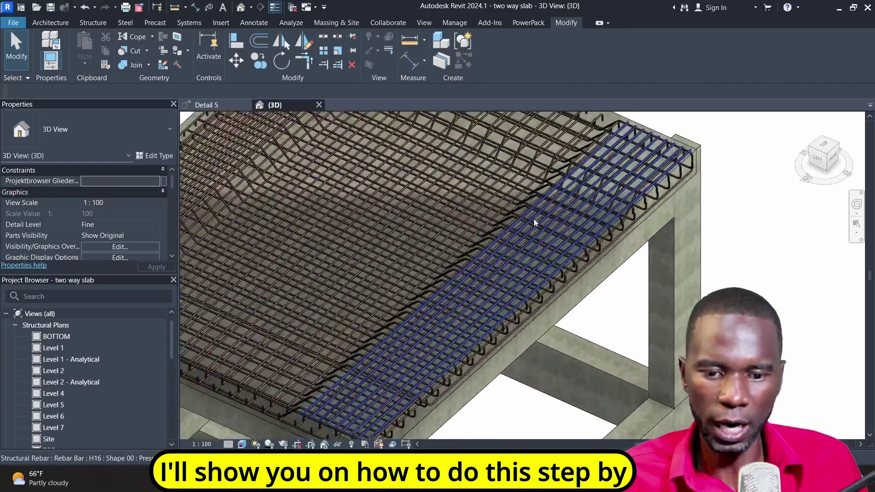
{"action": "scroll", "coordinate": [535, 222], "scroll_direction": "down", "scroll_amount": 5}
{"action": "scroll", "coordinate": [343, 152], "scroll_direction": "up", "scroll_amount": 5}
{"action": "scroll", "coordinate": [428, 212], "scroll_direction": "up", "scroll_amount": 2}
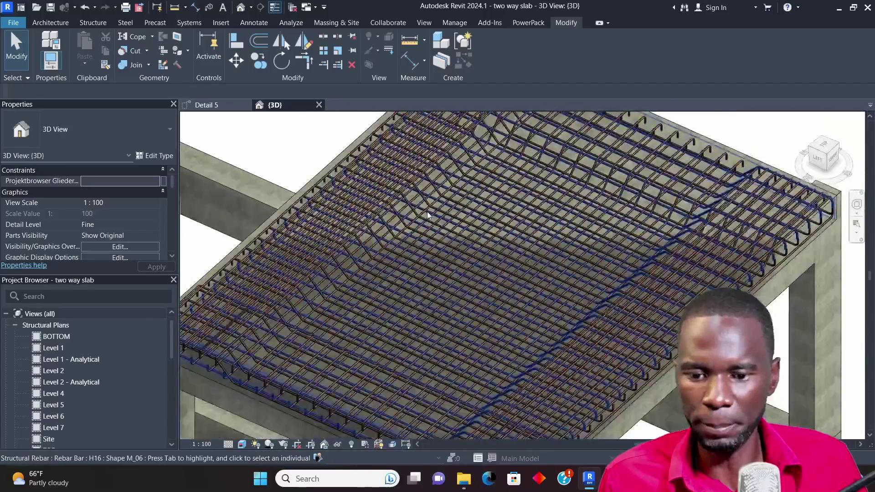
{"action": "scroll", "coordinate": [427, 212], "scroll_direction": "down", "scroll_amount": 5}
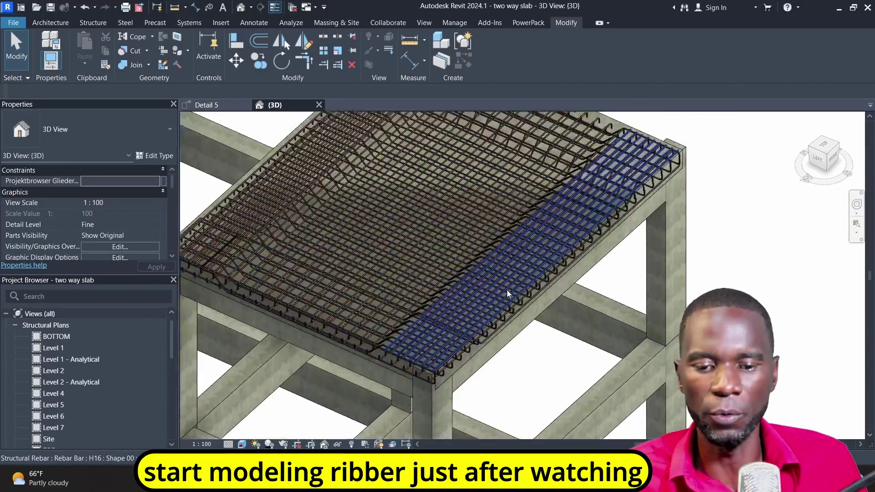
{"action": "middle_click_drag", "start_coordinate": [507, 290], "coordinate": [563, 142], "text": "shift"}
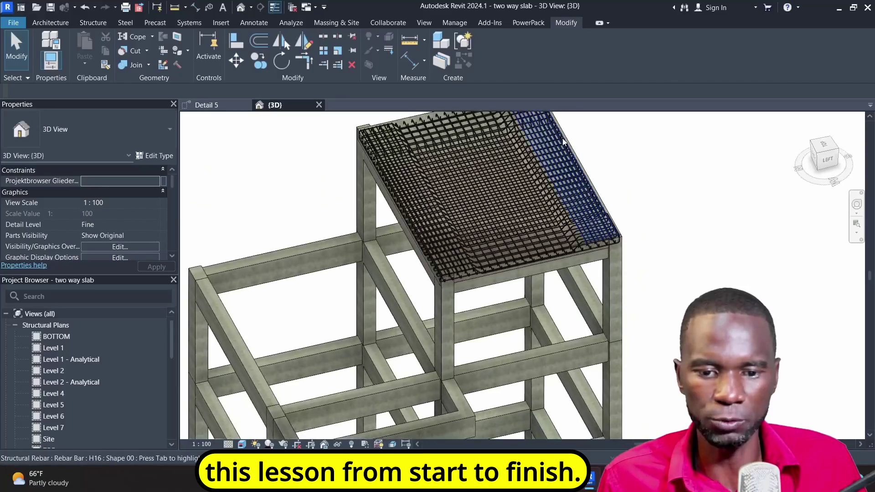
{"action": "scroll", "coordinate": [563, 142], "scroll_direction": "up", "scroll_amount": 3}
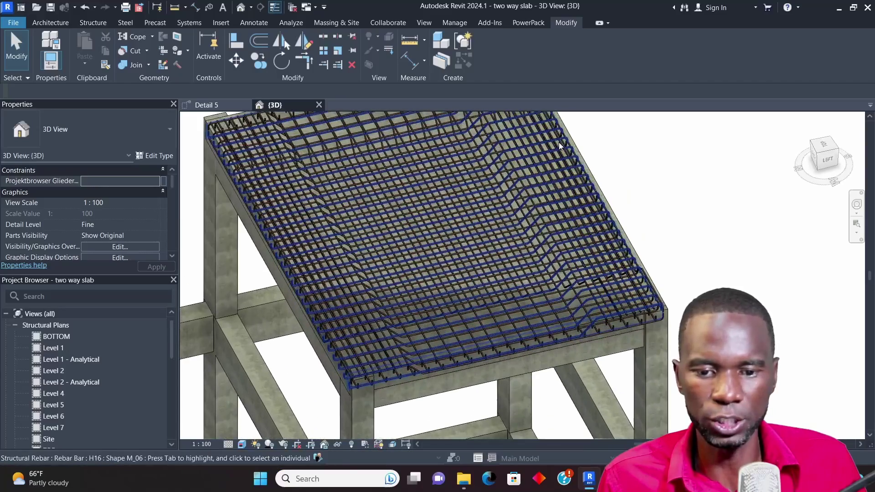
- Review the slab's bar callouts in the Detail 5 view and compare them with the reinforcement in the 3D view
{"action": "left_click", "coordinate": [211, 105]}
{"action": "scroll", "coordinate": [396, 237], "scroll_direction": "down", "scroll_amount": 2}
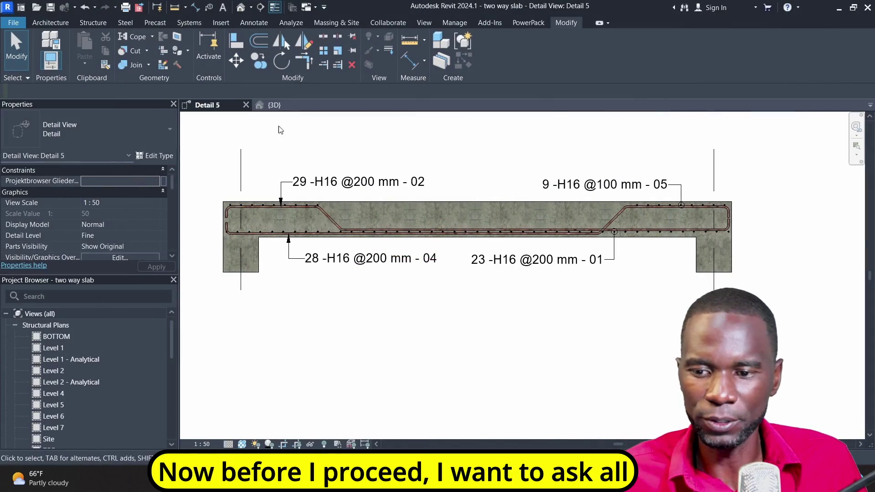
{"action": "left_click", "coordinate": [275, 107]}
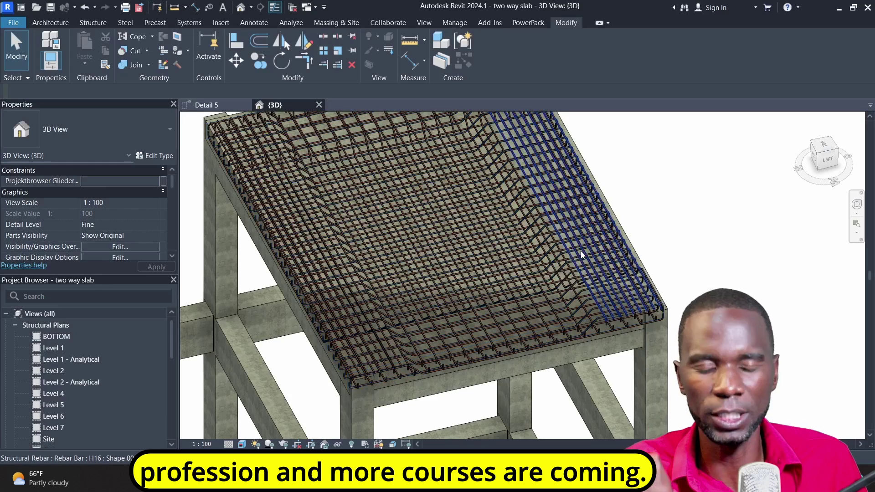
{"action": "scroll", "coordinate": [535, 247], "scroll_direction": "down", "scroll_amount": 1}
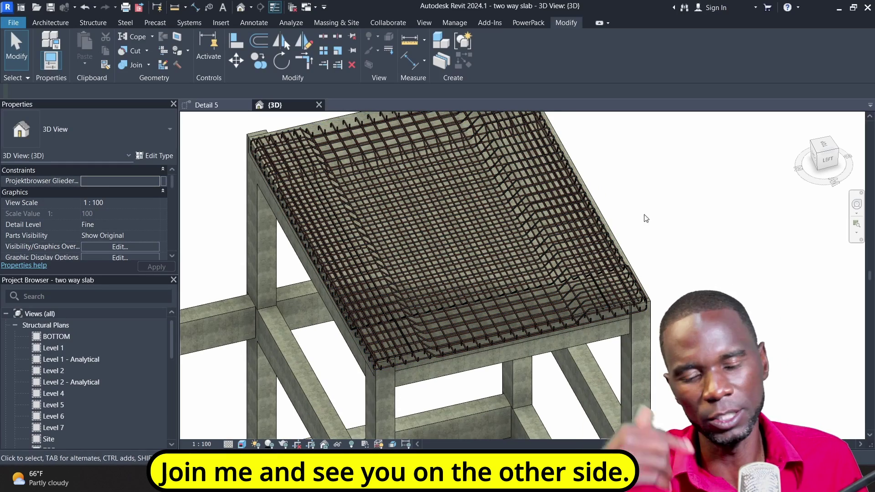
{"action": "scroll", "coordinate": [647, 218], "scroll_direction": "down", "scroll_amount": 3}
{"action": "middle_click_drag", "start_coordinate": [640, 227], "coordinate": [493, 215], "text": "shift"}
{"action": "scroll", "coordinate": [493, 215], "scroll_direction": "up", "scroll_amount": 5}
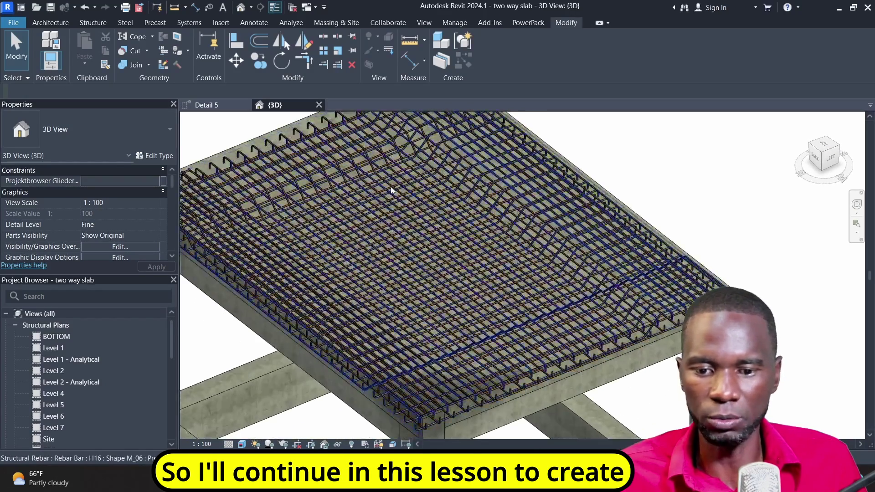
{"action": "scroll", "coordinate": [506, 289], "scroll_direction": "down", "scroll_amount": 4}
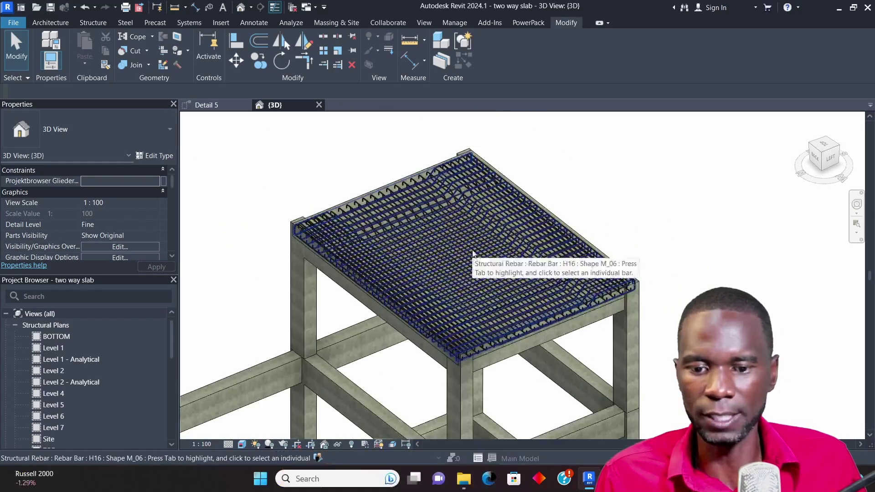
{"action": "left_click", "coordinate": [206, 106]}
{"action": "left_click", "coordinate": [275, 104]}
- Select the top storey, filter the selection to Structural Rebar only, and delete all the slab's rebar
{"action": "scroll", "coordinate": [430, 205], "scroll_direction": "down", "scroll_amount": 2}
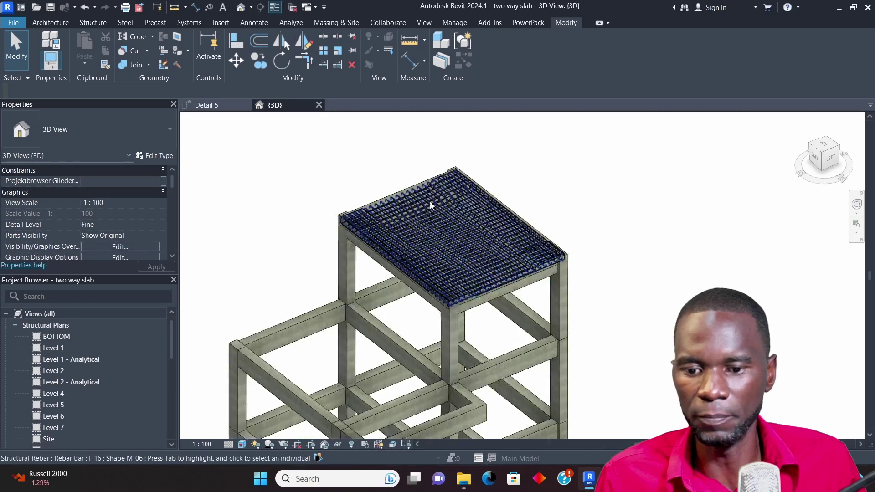
{"action": "scroll", "coordinate": [431, 205], "scroll_direction": "down", "scroll_amount": 2}
{"action": "scroll", "coordinate": [434, 259], "scroll_direction": "up", "scroll_amount": 1}
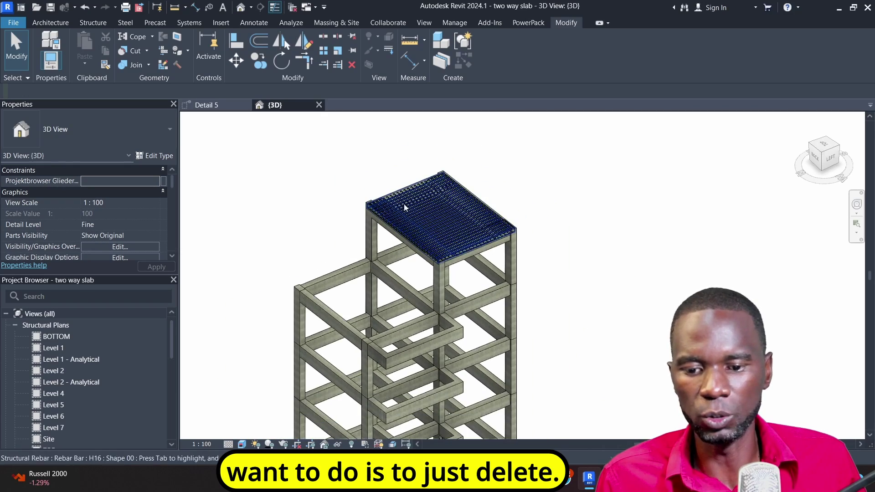
{"action": "left_click_drag", "start_coordinate": [344, 145], "coordinate": [557, 295]}
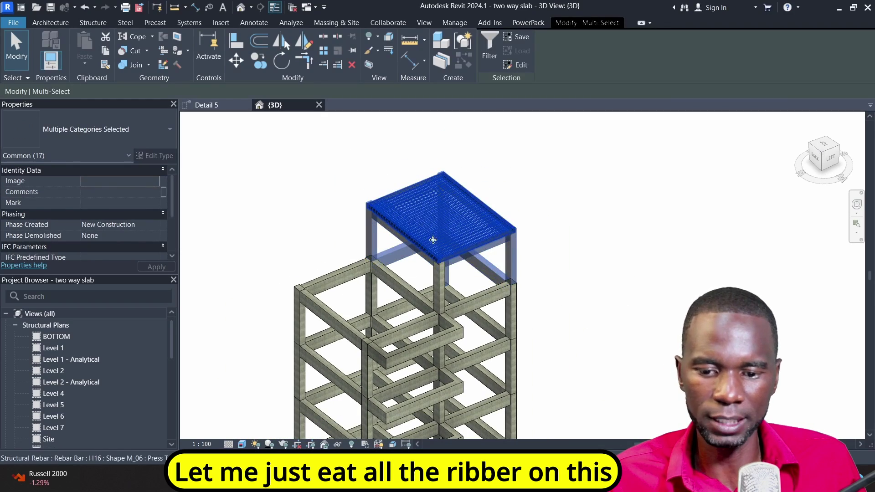
{"action": "scroll", "coordinate": [423, 199], "scroll_direction": "up", "scroll_amount": 3}
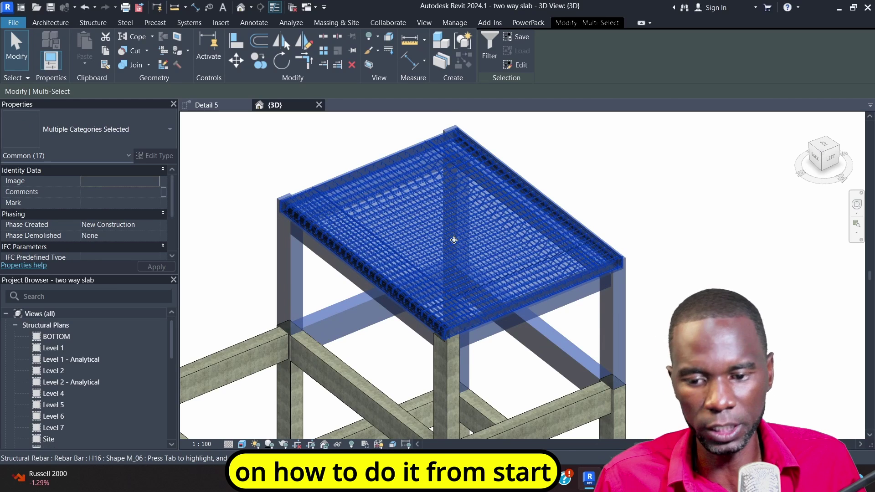
{"action": "left_click", "coordinate": [489, 43]}
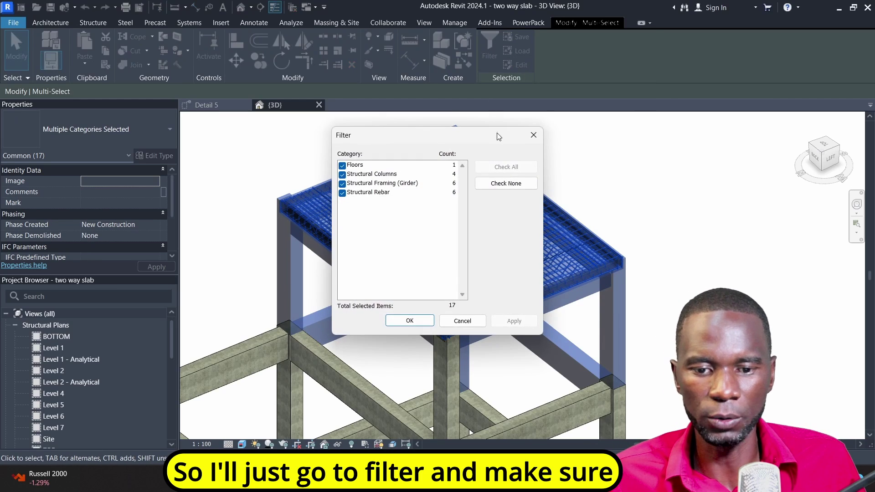
{"action": "left_click", "coordinate": [342, 193]}
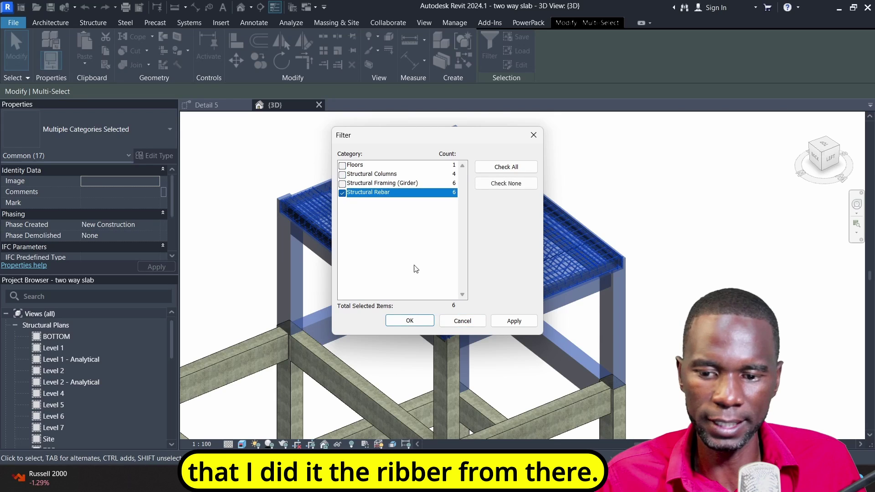
{"action": "left_click", "coordinate": [509, 322]}
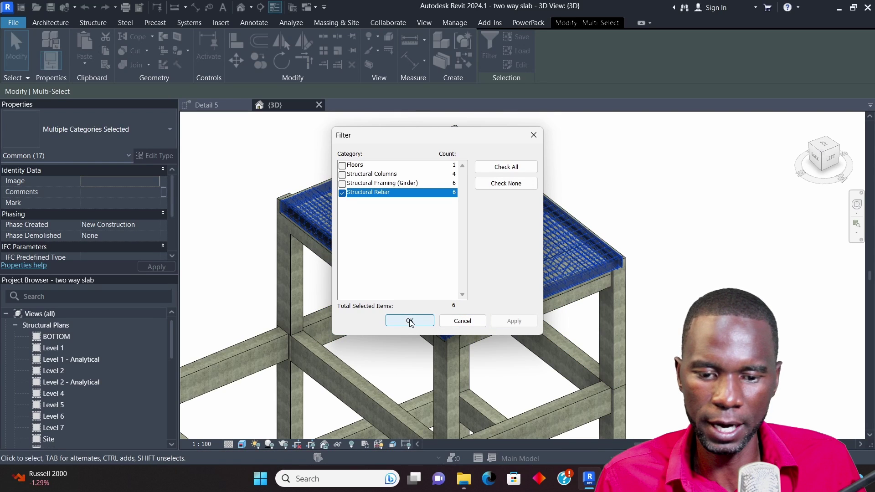
{"action": "left_click", "coordinate": [410, 321]}
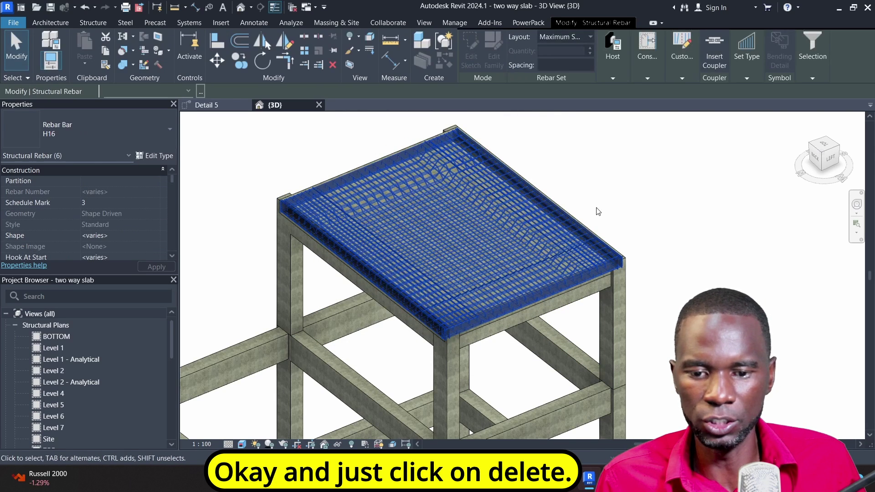
{"action": "left_click", "coordinate": [333, 65]}
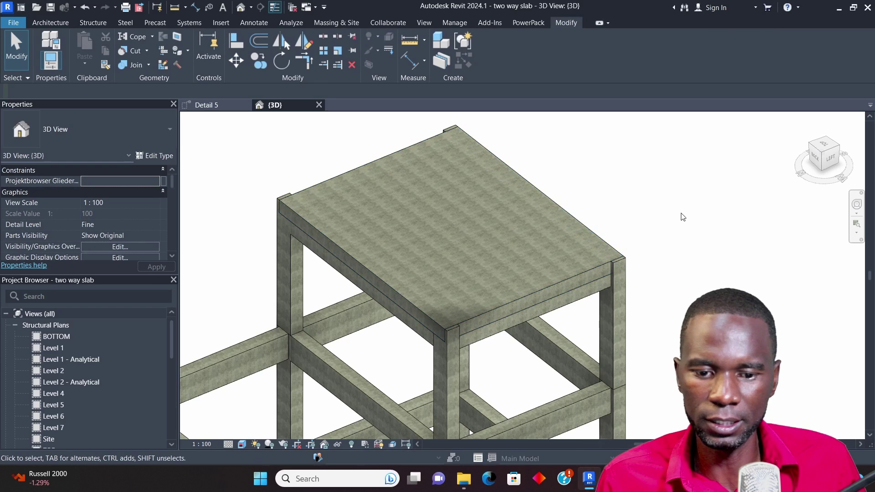
- Open the South elevation and check which level the top slab sits on
{"action": "scroll", "coordinate": [467, 237], "scroll_direction": "down", "scroll_amount": 1}
{"action": "scroll", "coordinate": [461, 183], "scroll_direction": "up", "scroll_amount": 2}
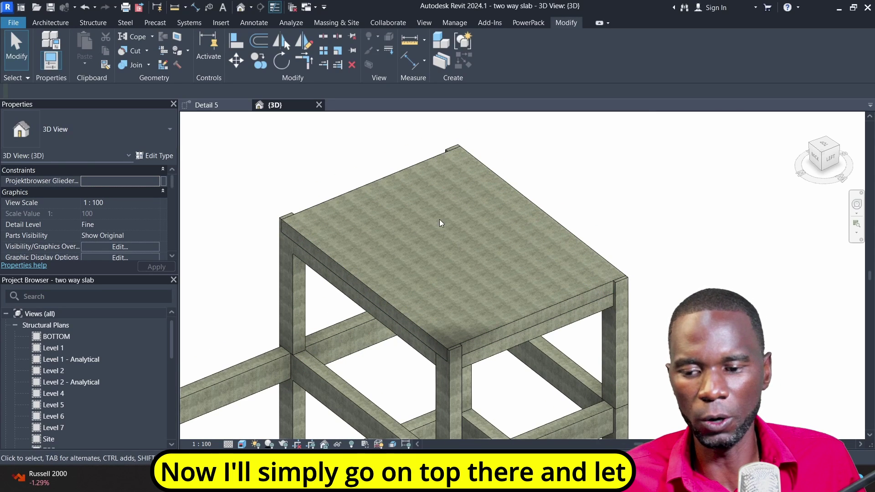
{"action": "scroll", "coordinate": [68, 362], "scroll_direction": "down", "scroll_amount": 5}
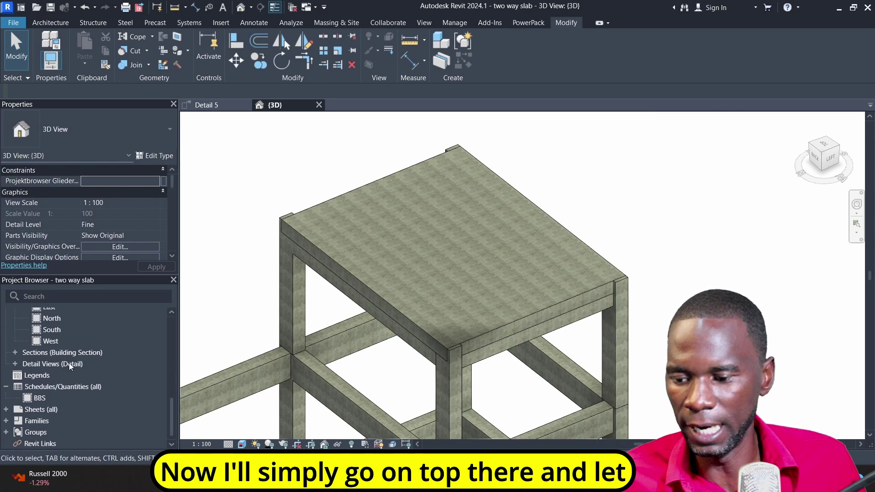
{"action": "double_click", "coordinate": [54, 330]}
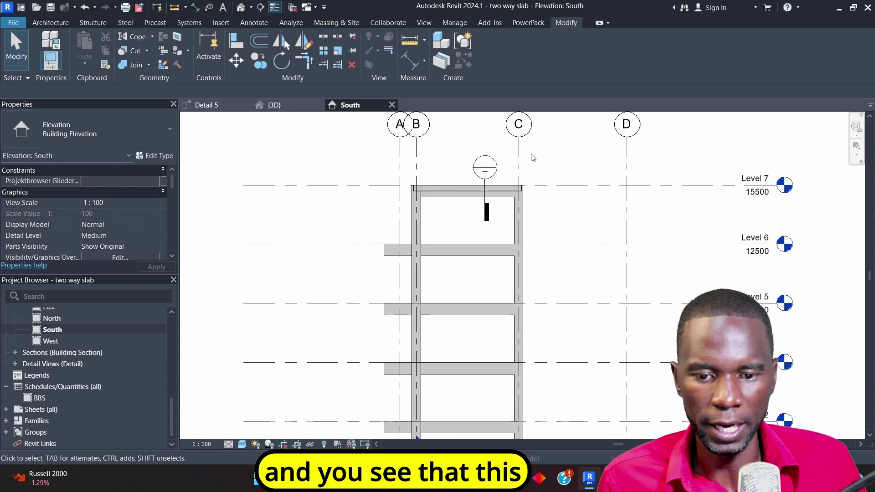
{"action": "scroll", "coordinate": [532, 158], "scroll_direction": "up", "scroll_amount": 2}
{"action": "middle_click_drag", "start_coordinate": [532, 158], "coordinate": [460, 219]}
{"action": "scroll", "coordinate": [451, 228], "scroll_direction": "down", "scroll_amount": 2}
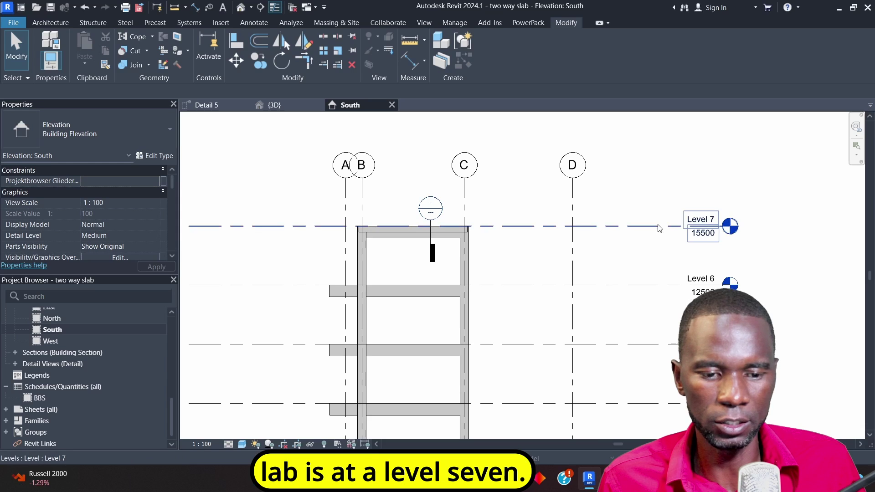
- Open the Level 7 structural plan and bring the slab between grids B and C into view
{"action": "scroll", "coordinate": [87, 357], "scroll_direction": "up", "scroll_amount": 7}
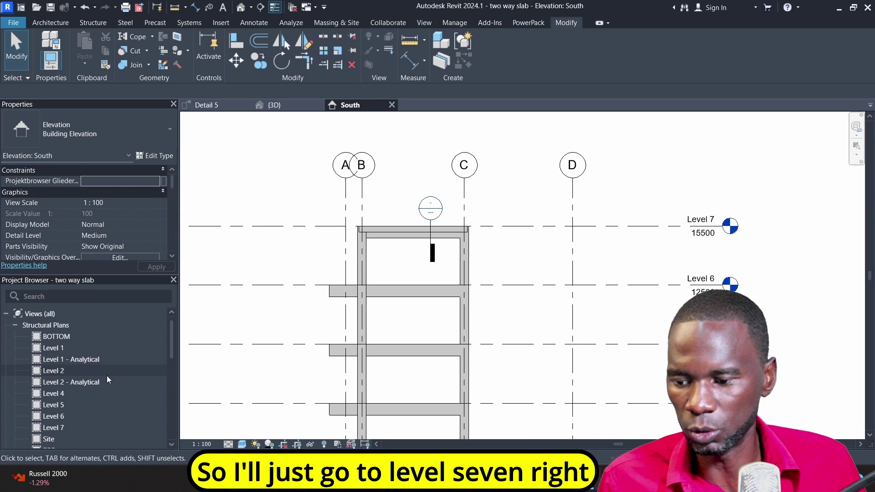
{"action": "scroll", "coordinate": [100, 381], "scroll_direction": "down", "scroll_amount": 4}
{"action": "double_click", "coordinate": [61, 315]}
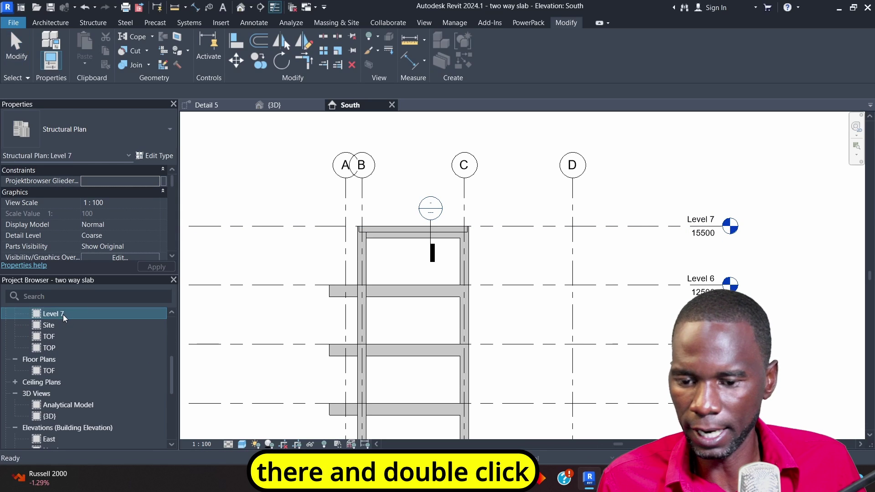
{"action": "scroll", "coordinate": [504, 281], "scroll_direction": "up", "scroll_amount": 3}
{"action": "scroll", "coordinate": [537, 273], "scroll_direction": "up", "scroll_amount": 5}
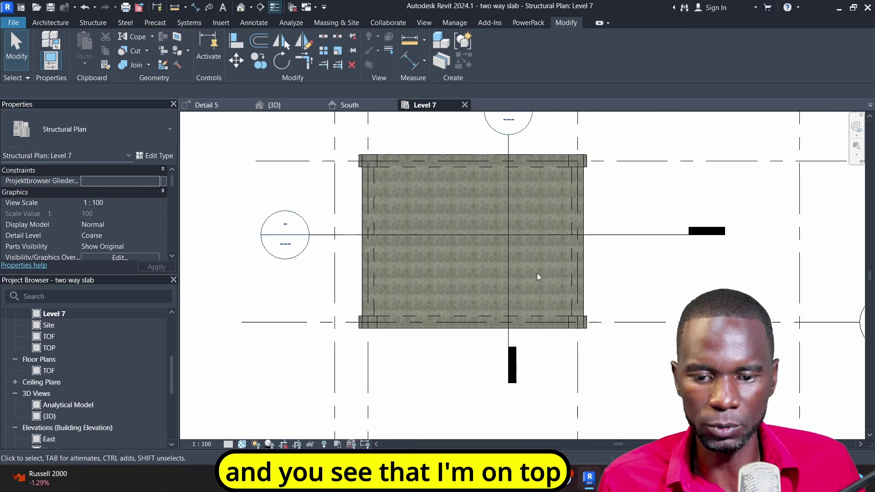
{"action": "scroll", "coordinate": [328, 309], "scroll_direction": "down", "scroll_amount": 3}
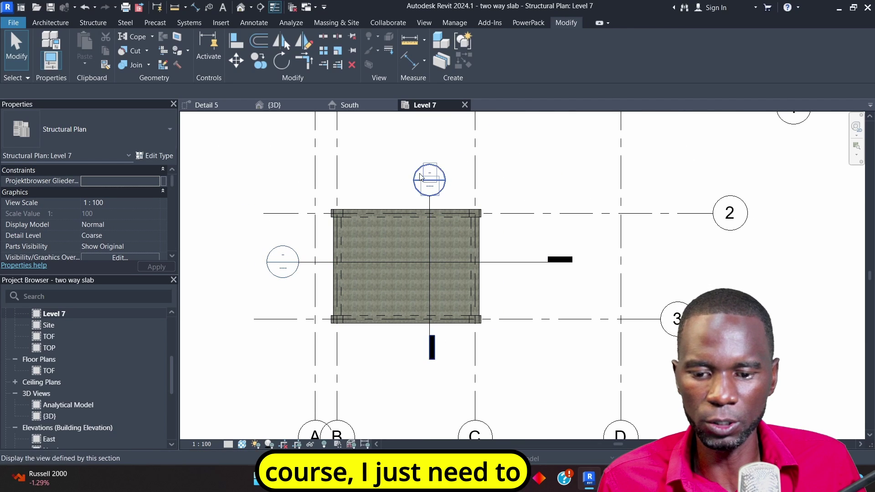
{"action": "left_click", "coordinate": [428, 241]}
{"action": "left_click", "coordinate": [371, 176]}
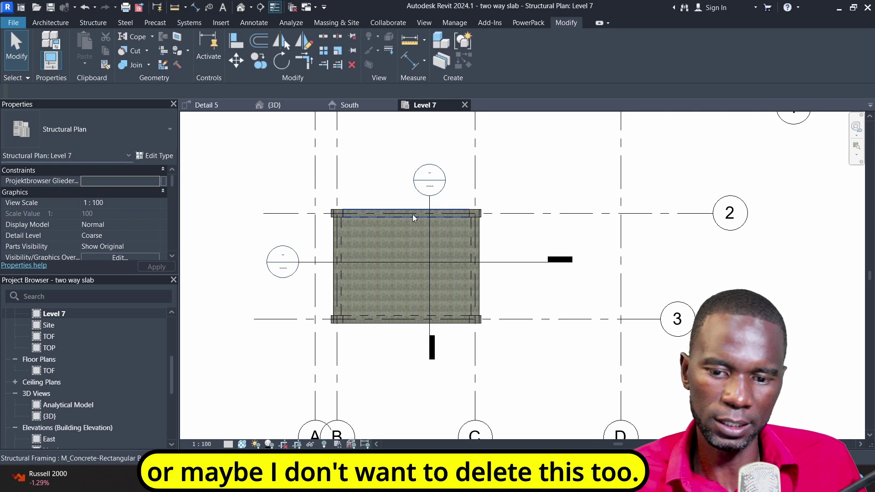
- Draw a Detail View section through the slab parallel to grid B, between grid B and the existing section, and shorten its view depth
{"action": "left_click", "coordinate": [425, 24]}
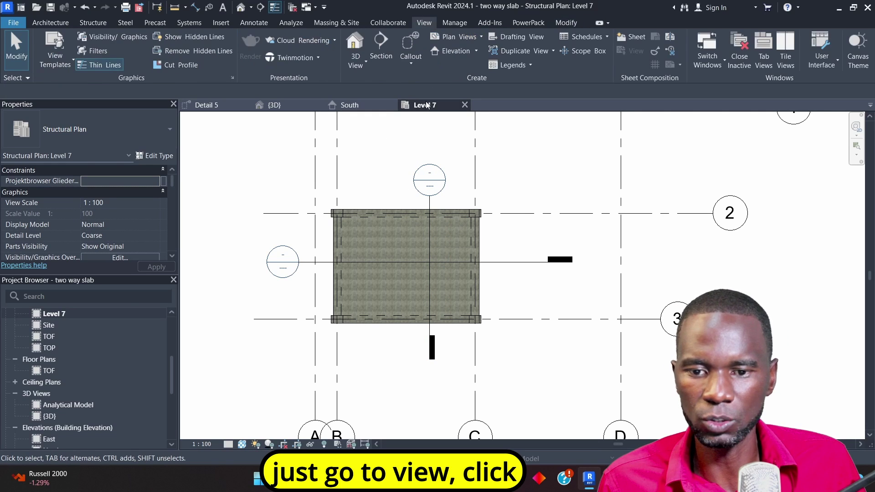
{"action": "left_click", "coordinate": [381, 44]}
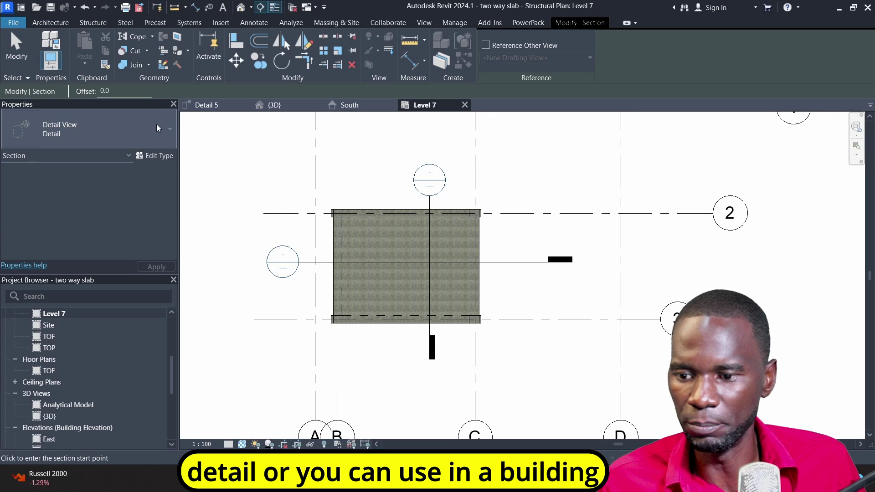
{"action": "left_click", "coordinate": [169, 130]}
{"action": "left_click", "coordinate": [139, 127]}
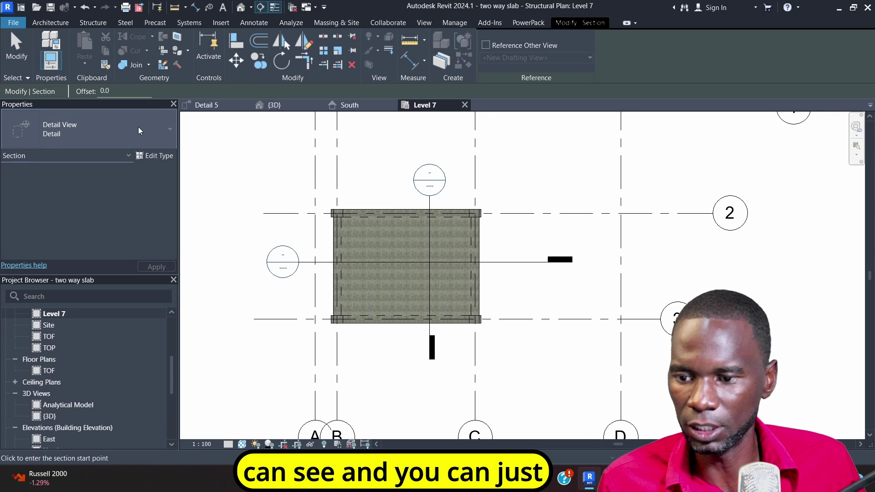
{"action": "left_click", "coordinate": [369, 177]}
{"action": "left_click", "coordinate": [369, 348]}
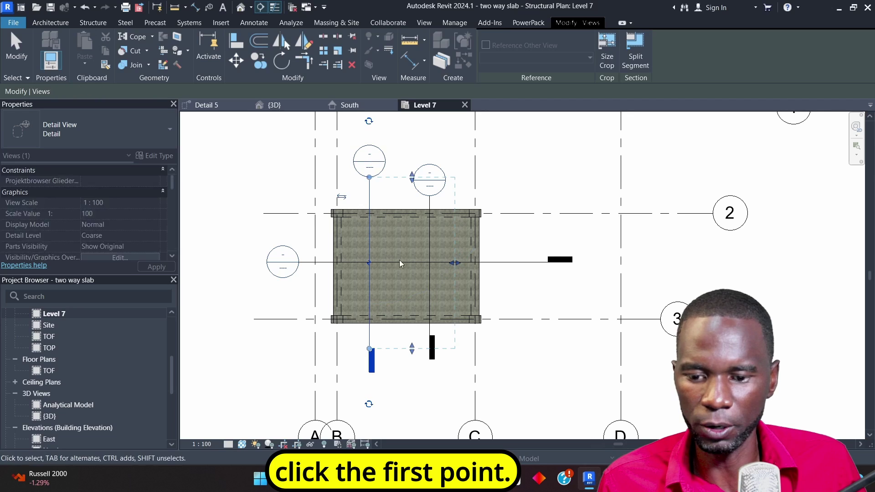
{"action": "left_click_drag", "start_coordinate": [454, 266], "coordinate": [387, 266]}
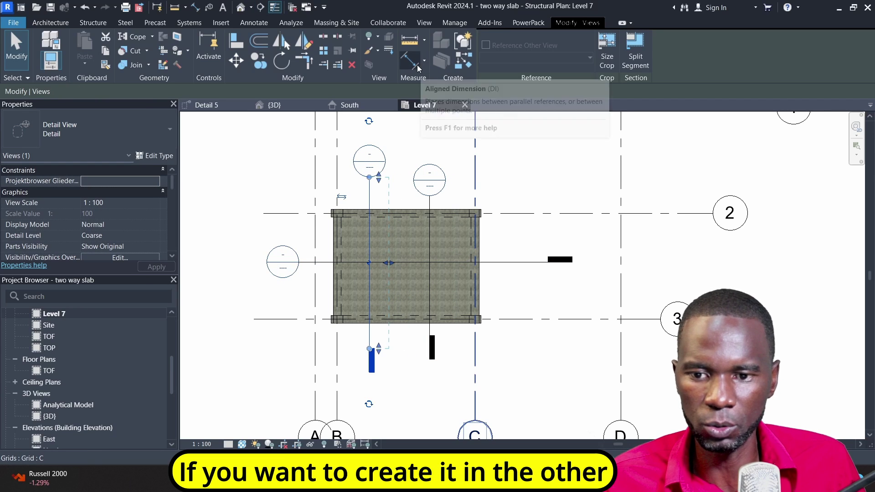
- Draw a second Detail View section across the slab parallel to grid 2, between grid 2 and the existing crosswise section, looking toward grid 3
{"action": "left_click", "coordinate": [423, 22]}
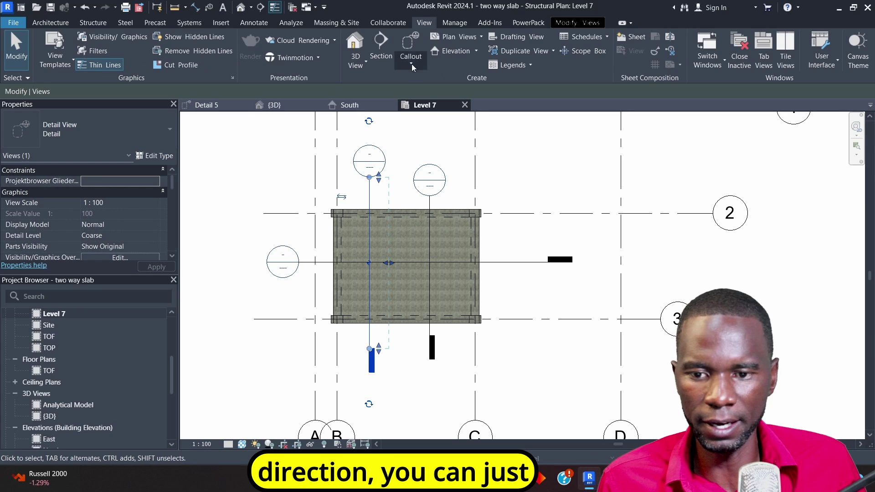
{"action": "left_click", "coordinate": [381, 46]}
{"action": "left_click", "coordinate": [542, 242]}
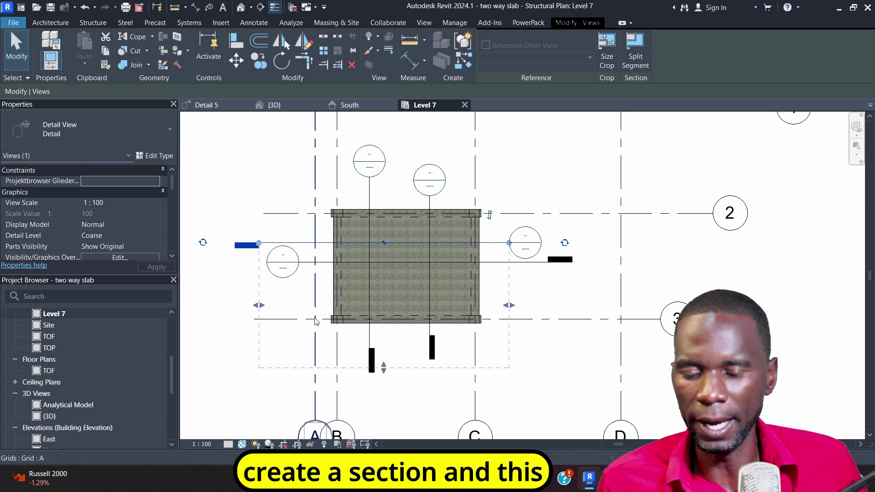
- Shorten the view depth of the newly drawn crosswise section until it ends just past its section line
{"action": "left_click_drag", "start_coordinate": [383, 368], "coordinate": [400, 286]}
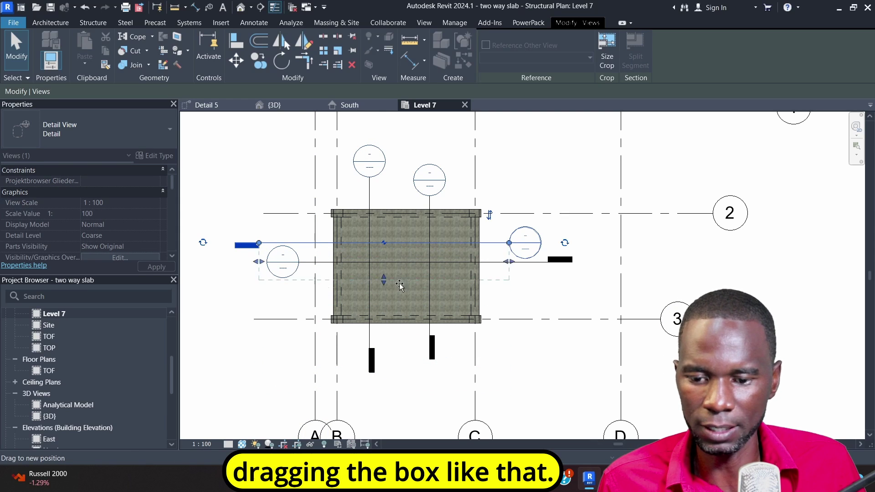
{"action": "left_click_drag", "start_coordinate": [401, 255], "coordinate": [401, 254]}
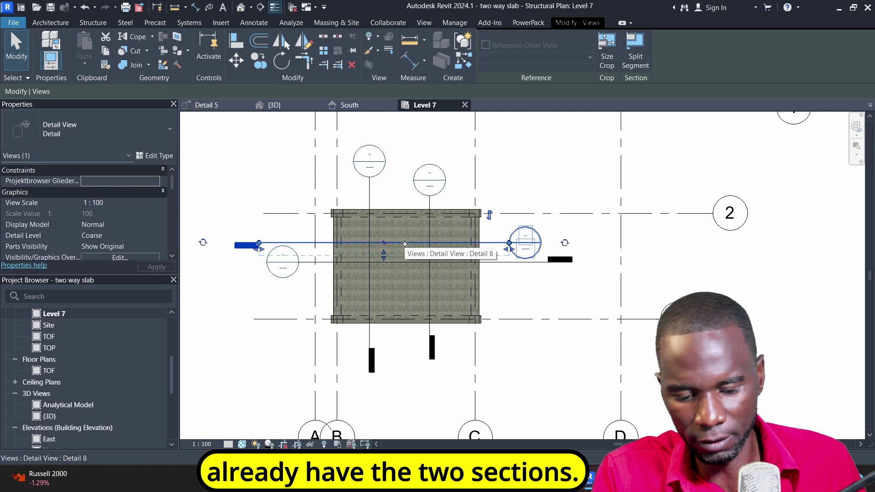
- Delete the two newly drawn detail sections, the crosswise one nearer grid 2 and the lengthwise one nearer grid B
{"action": "key", "text": "Delete"}
{"action": "left_click", "coordinate": [465, 276]}
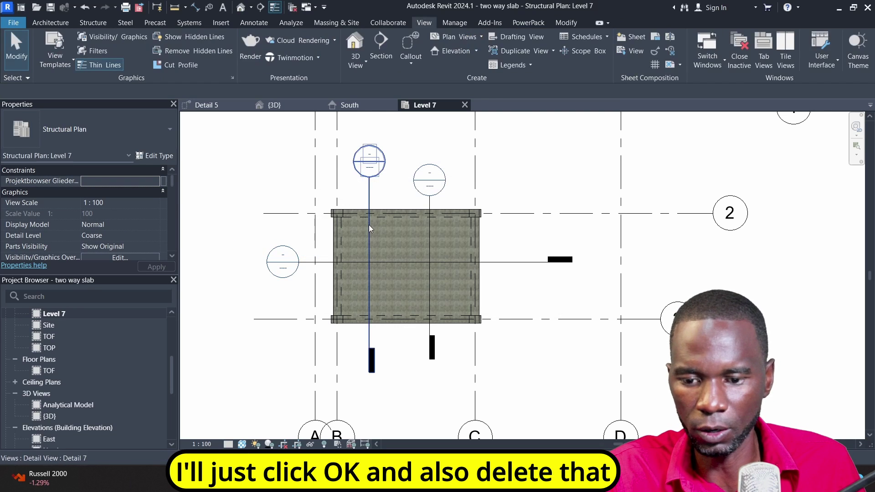
{"action": "left_click", "coordinate": [425, 210]}
{"action": "key", "text": "Delete"}
{"action": "left_click", "coordinate": [474, 272]}
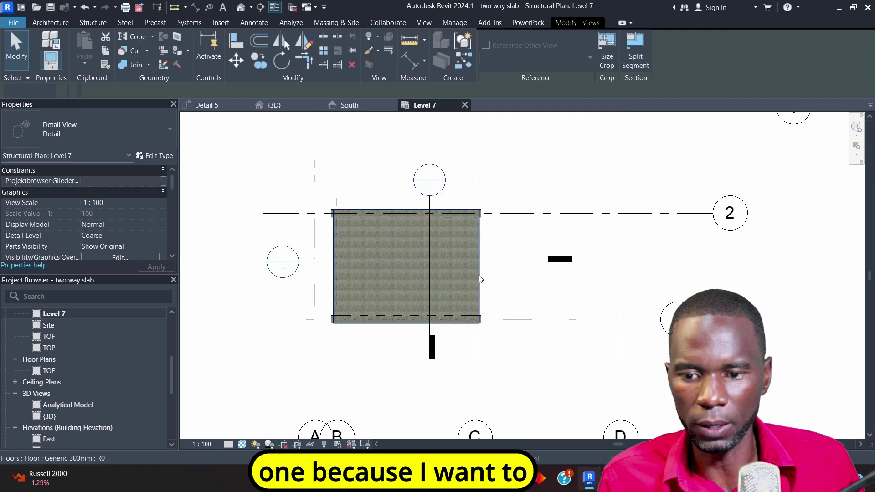
- Look at the slab cross-section in the Detail 5 view and return to the Level 7 structural plan
{"action": "left_click", "coordinate": [222, 107]}
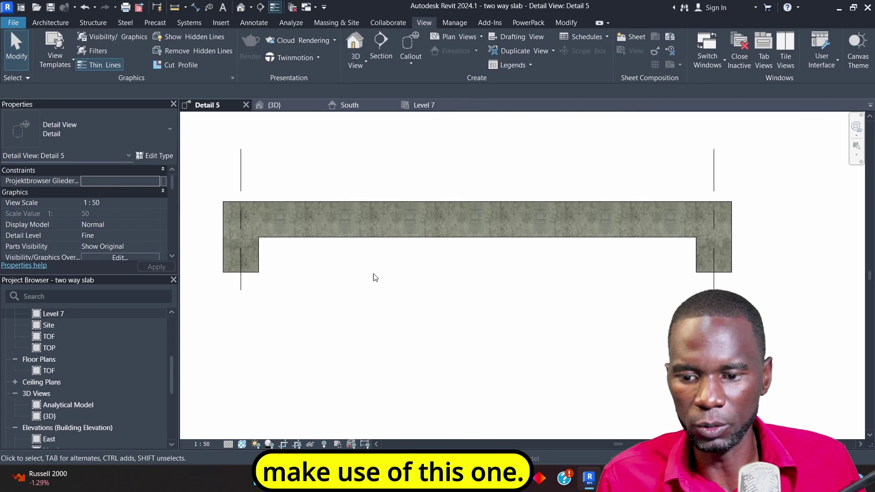
{"action": "scroll", "coordinate": [372, 274], "scroll_direction": "down", "scroll_amount": 3}
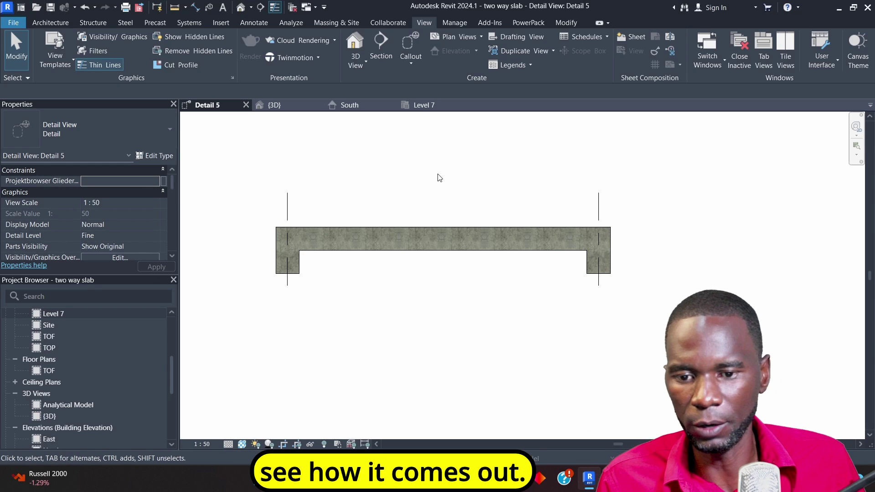
{"action": "left_click", "coordinate": [430, 107]}
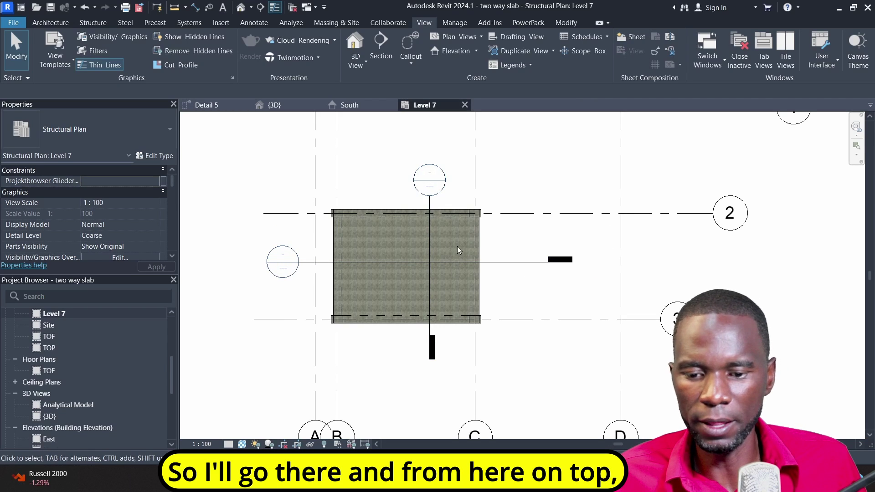
- Select the Generic 300mm floor slab between grids B and C and start placing structural rebar in it
{"action": "scroll", "coordinate": [458, 250], "scroll_direction": "up", "scroll_amount": 4}
{"action": "scroll", "coordinate": [478, 197], "scroll_direction": "down", "scroll_amount": 2}
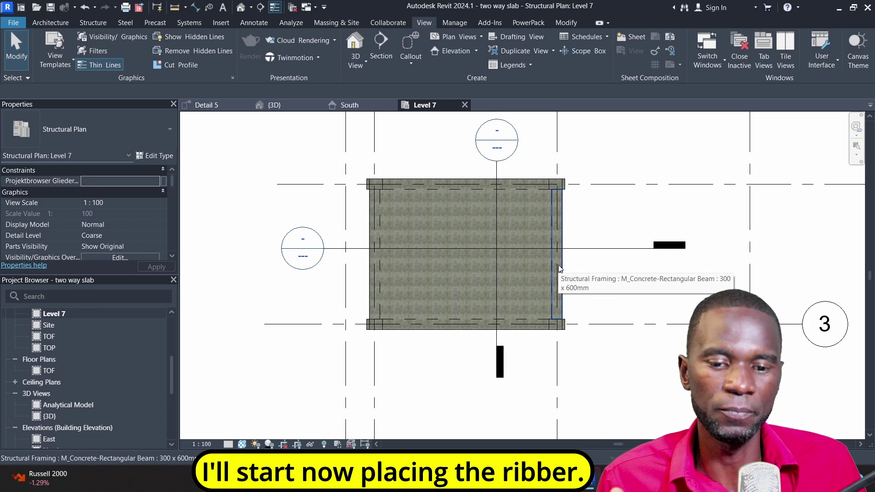
{"action": "scroll", "coordinate": [567, 275], "scroll_direction": "up", "scroll_amount": 1}
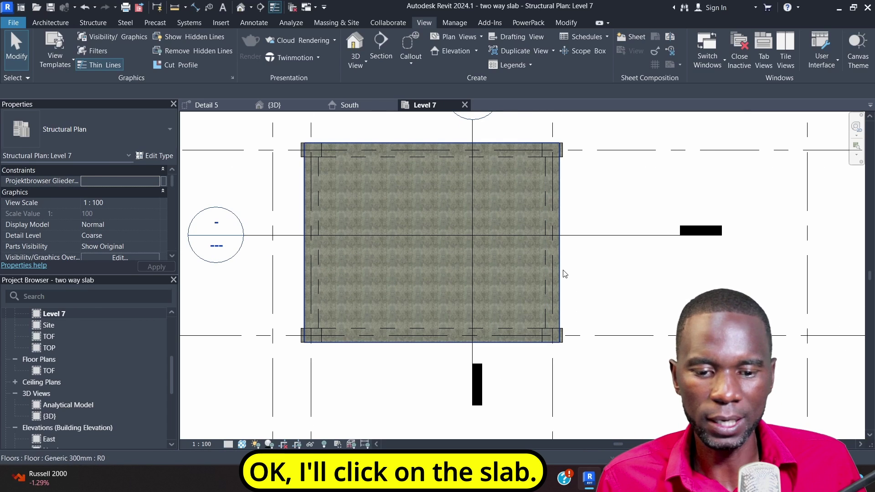
{"action": "left_click", "coordinate": [564, 274]}
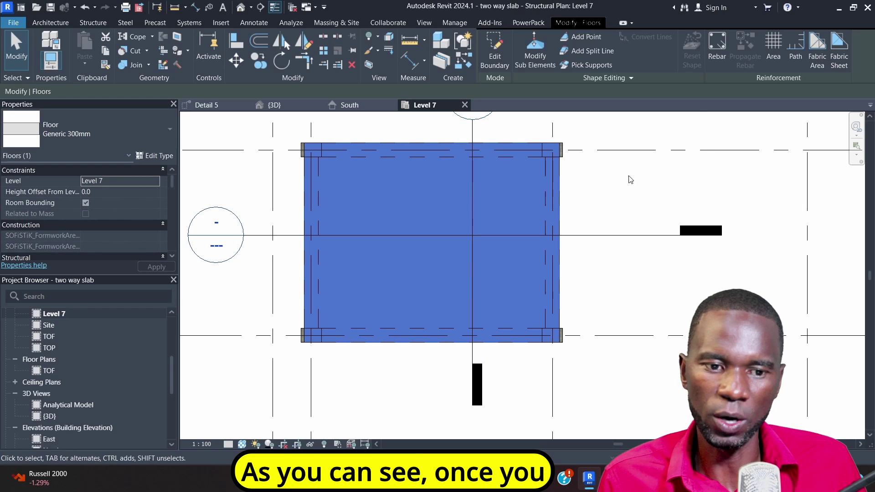
{"action": "left_click", "coordinate": [717, 42]}
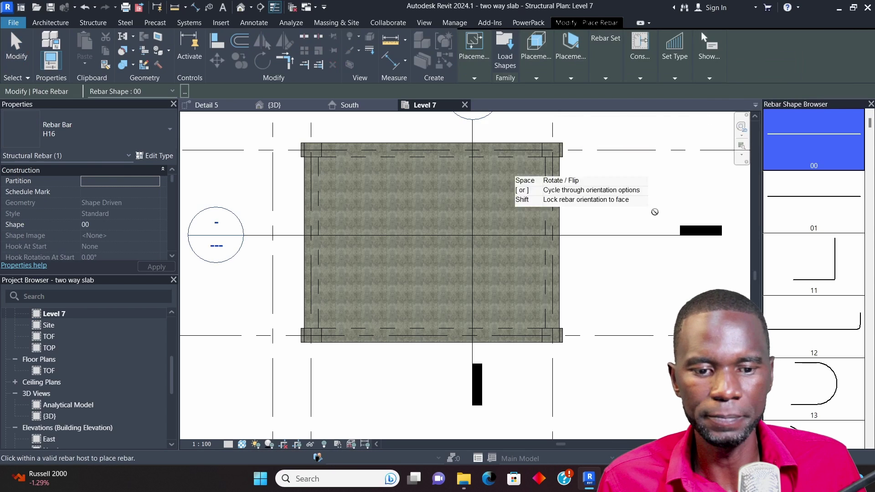
{"action": "scroll", "coordinate": [456, 255], "scroll_direction": "down", "scroll_amount": 2}
{"action": "scroll", "coordinate": [411, 252], "scroll_direction": "up", "scroll_amount": 1}
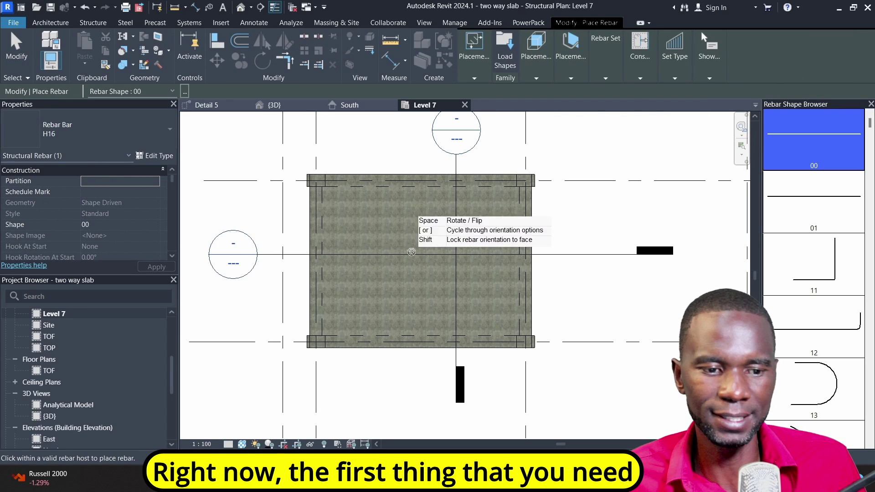
{"action": "scroll", "coordinate": [825, 227], "scroll_direction": "down", "scroll_amount": 1}
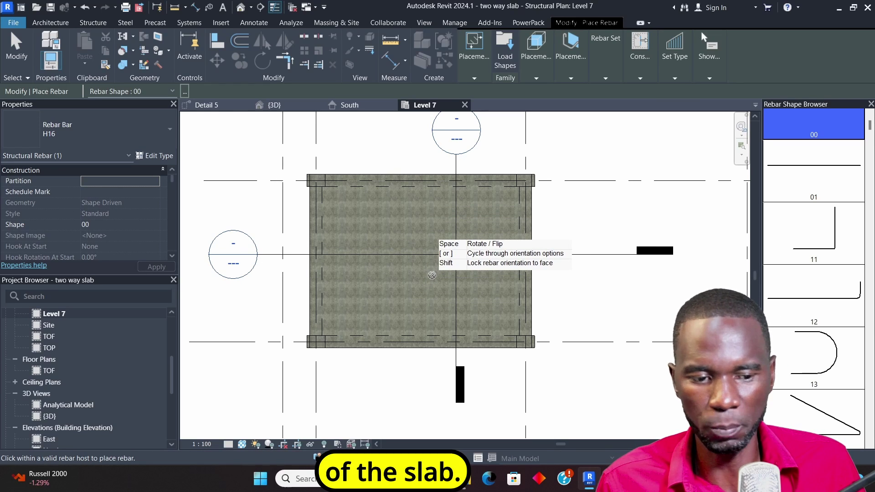
- Choose rebar shape 26 and the H16 bar type for the slab reinforcement
{"action": "scroll", "coordinate": [835, 256], "scroll_direction": "down", "scroll_amount": 1}
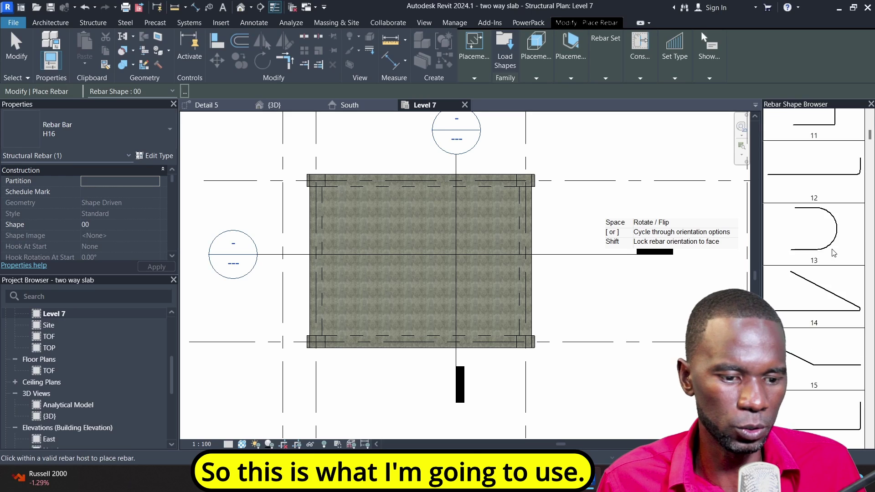
{"action": "scroll", "coordinate": [833, 254], "scroll_direction": "down", "scroll_amount": 5}
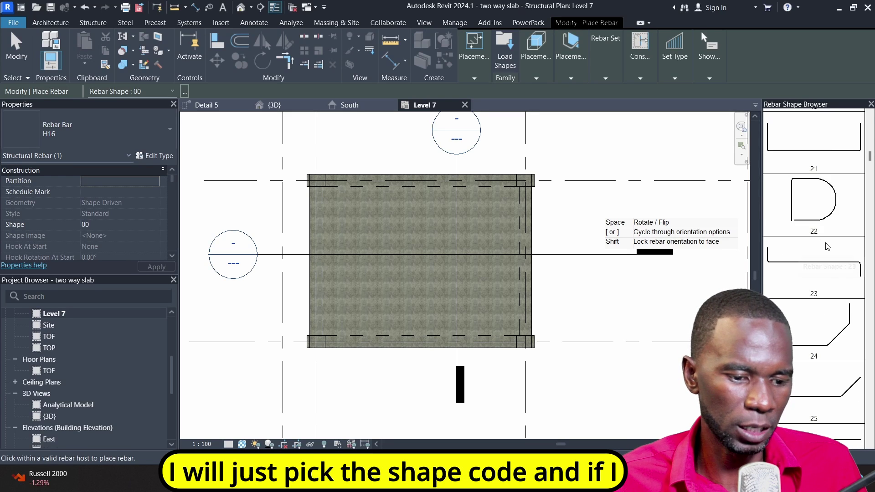
{"action": "scroll", "coordinate": [827, 246], "scroll_direction": "down", "scroll_amount": 2}
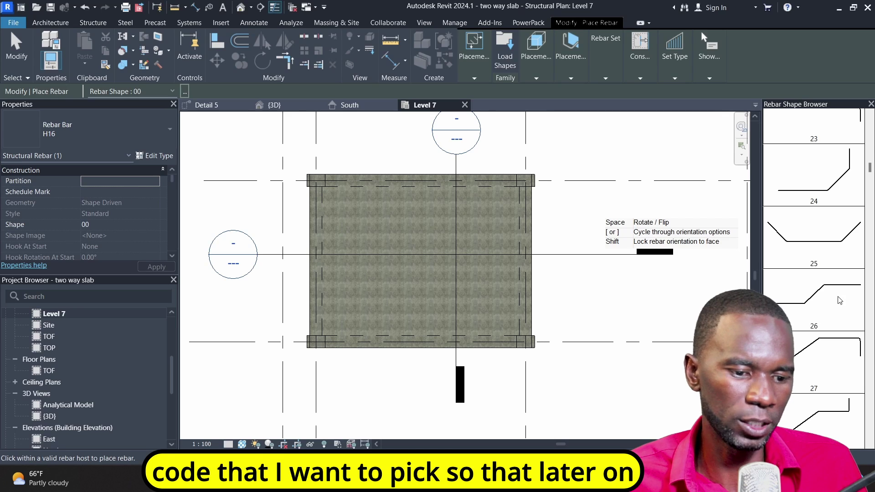
{"action": "left_click", "coordinate": [208, 105]}
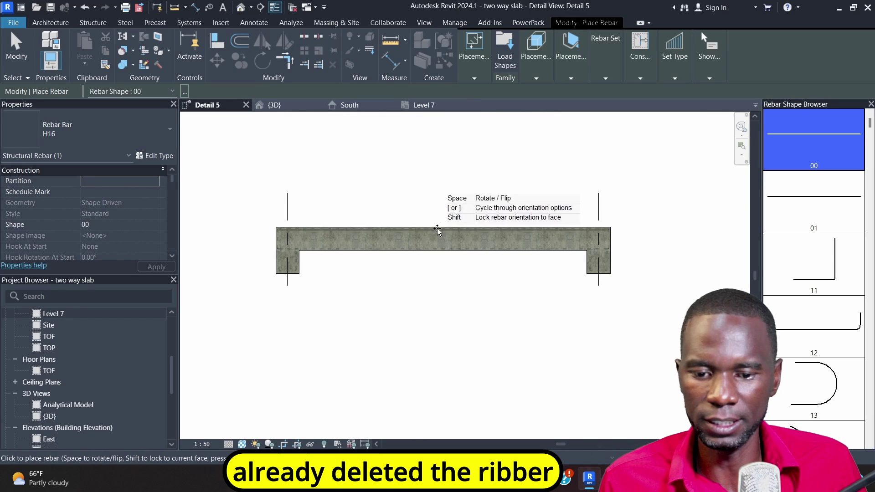
{"action": "left_click", "coordinate": [423, 105]}
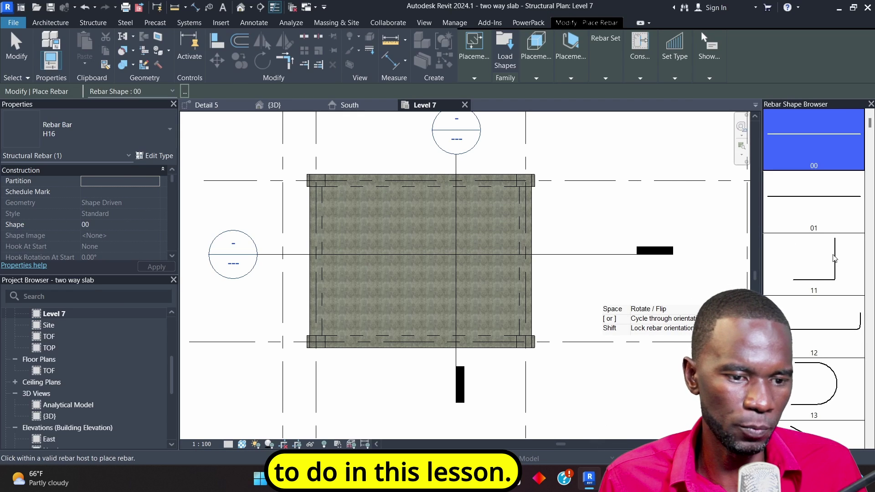
{"action": "scroll", "coordinate": [806, 244], "scroll_direction": "down", "scroll_amount": 6}
{"action": "scroll", "coordinate": [818, 242], "scroll_direction": "down", "scroll_amount": 5}
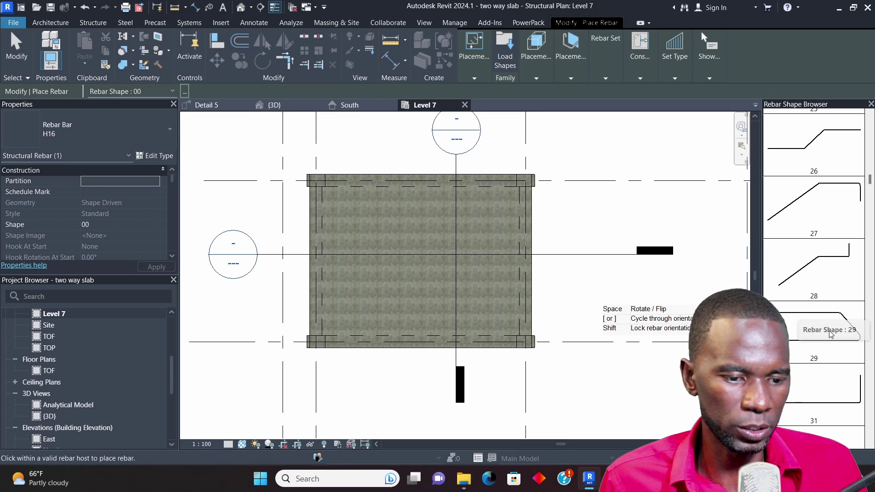
{"action": "scroll", "coordinate": [824, 283], "scroll_direction": "up", "scroll_amount": 1}
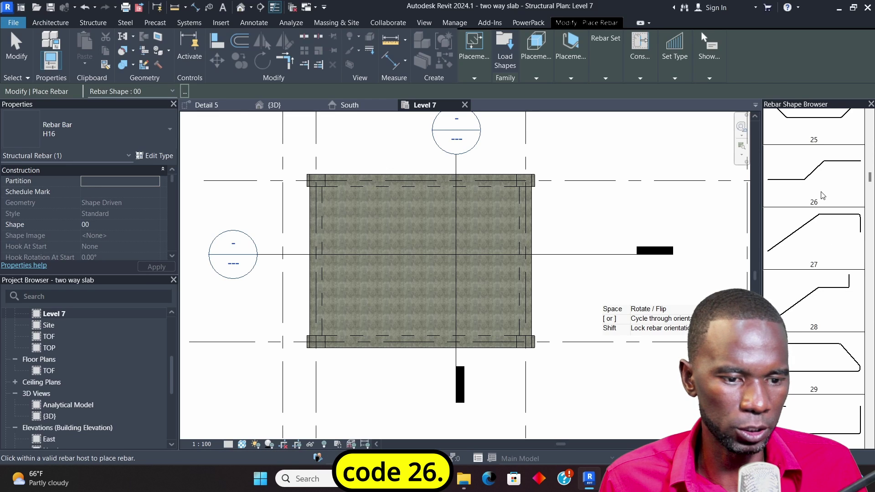
{"action": "left_click", "coordinate": [838, 197]}
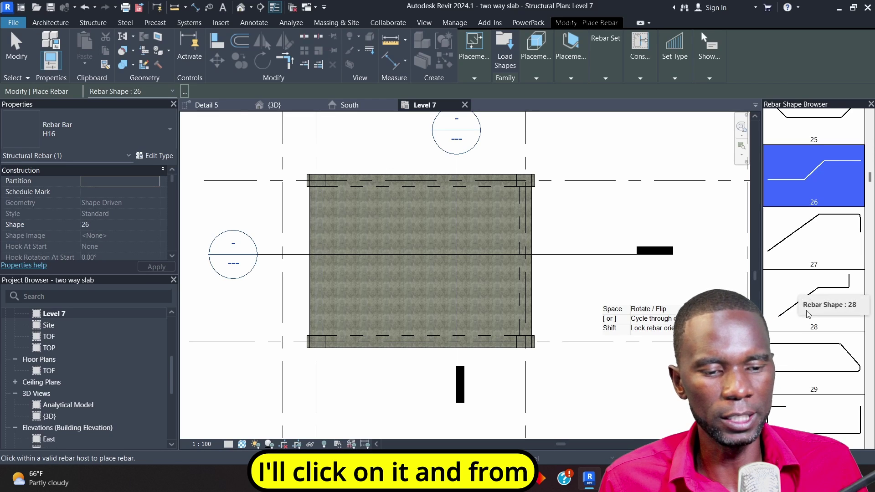
{"action": "left_click", "coordinate": [156, 132]}
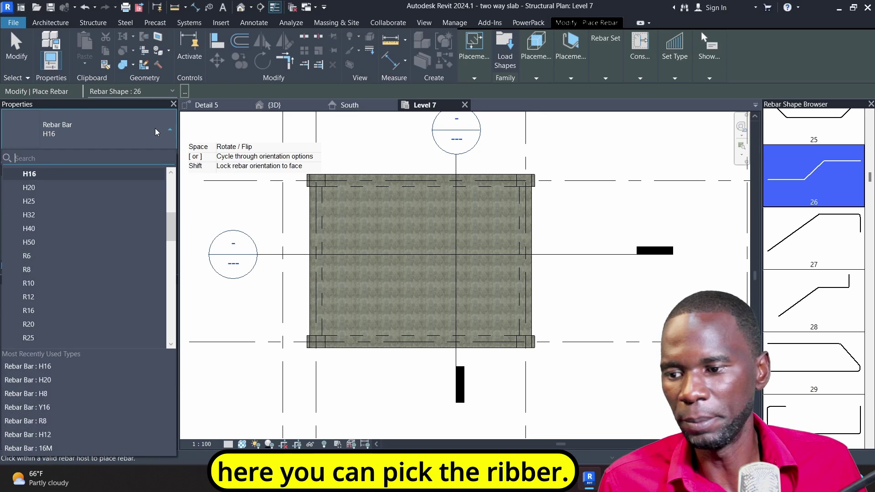
{"action": "left_click", "coordinate": [29, 174]}
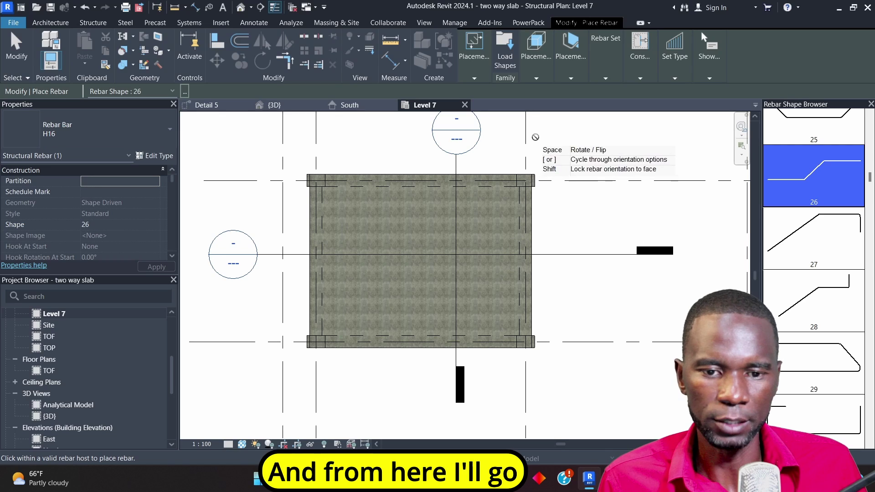
- Set the rebar placement plane to Near Cover Reference and the placement orientation to Perpendicular to Cover
{"action": "left_click", "coordinate": [536, 80]}
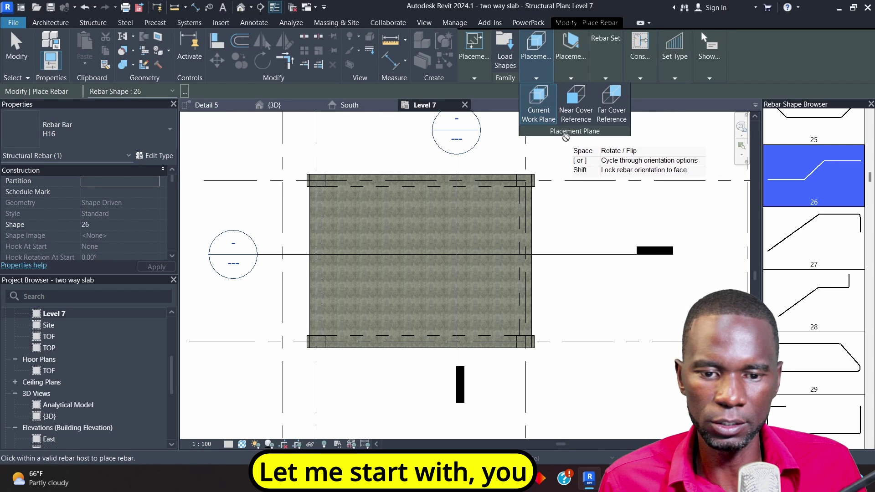
{"action": "left_click", "coordinate": [536, 79]}
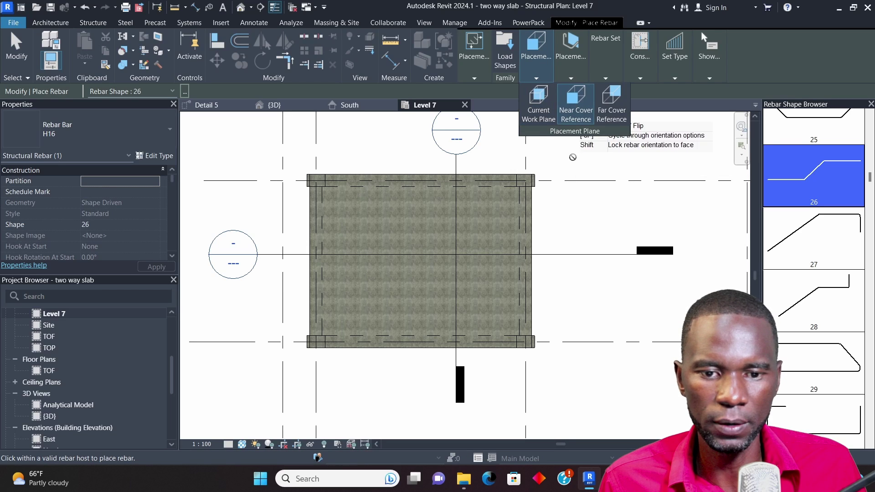
{"action": "left_click", "coordinate": [570, 79]}
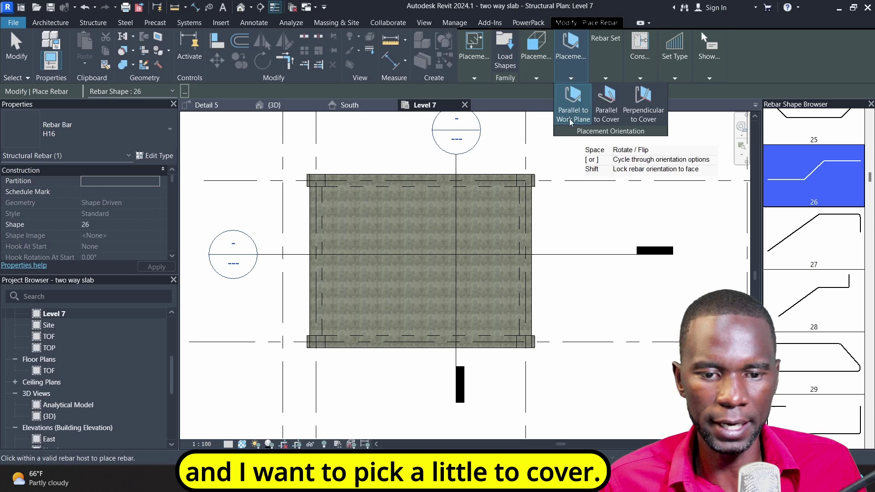
{"action": "left_click", "coordinate": [643, 104]}
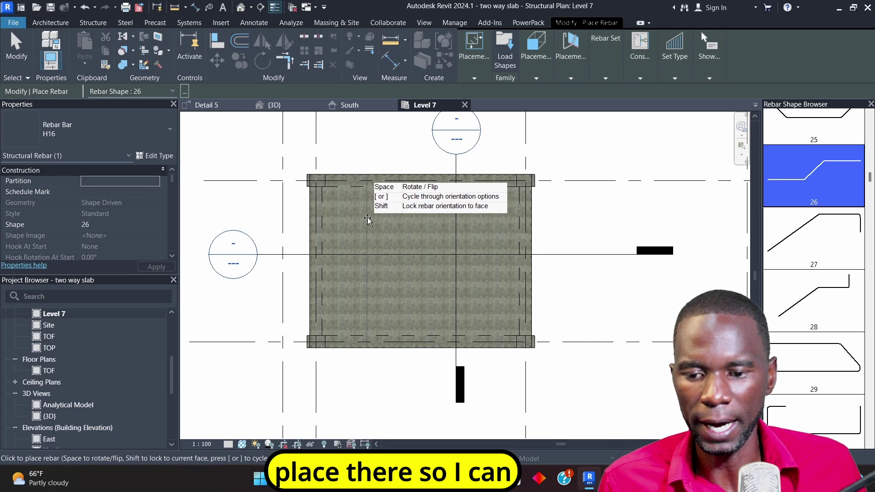
- Place four H16 shape 26 bars in the slab, two parallel to grid B and two parallel to grid 2, rotating the bar between placements
{"action": "left_click", "coordinate": [357, 222]}
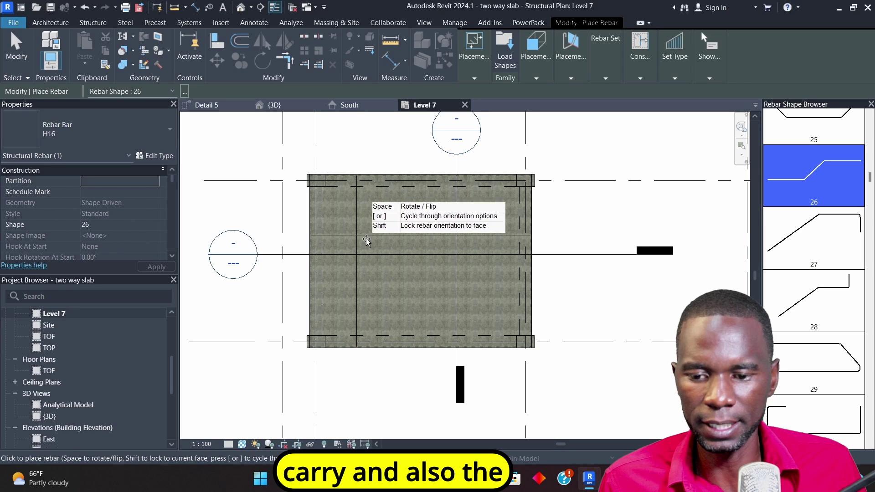
{"action": "key", "text": "space"}
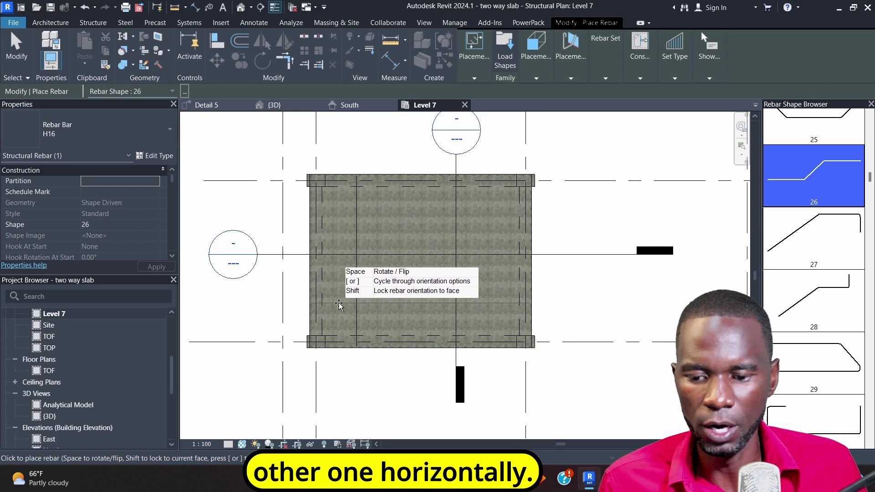
{"action": "left_click", "coordinate": [339, 305]}
{"action": "key", "text": "space"}
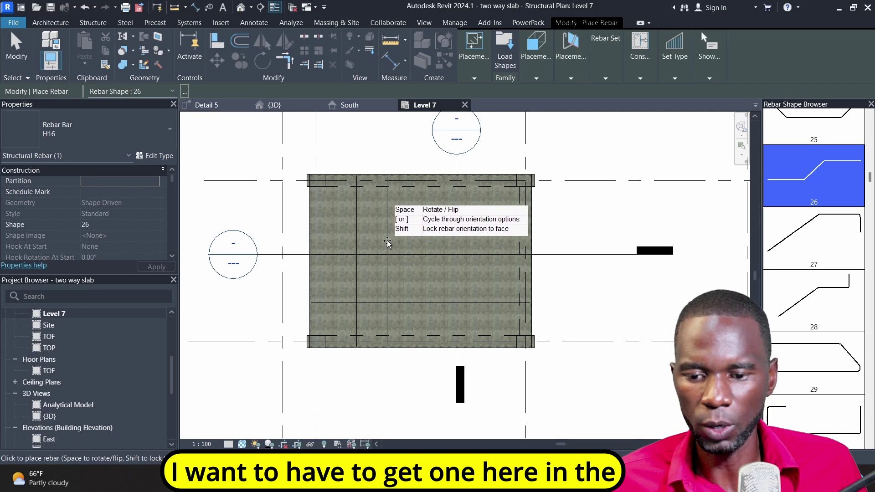
{"action": "left_click", "coordinate": [398, 229]}
{"action": "key", "text": "space"}
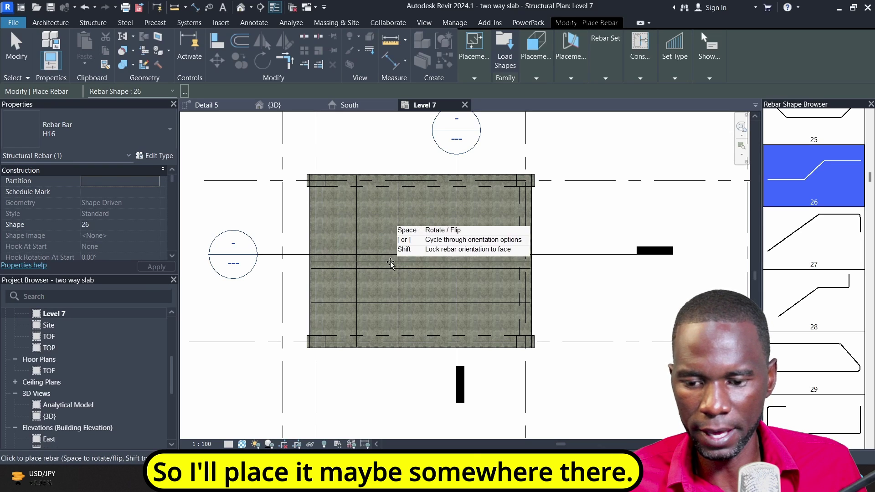
{"action": "scroll", "coordinate": [401, 196], "scroll_direction": "up", "scroll_amount": 2}
{"action": "scroll", "coordinate": [433, 212], "scroll_direction": "down", "scroll_amount": 1}
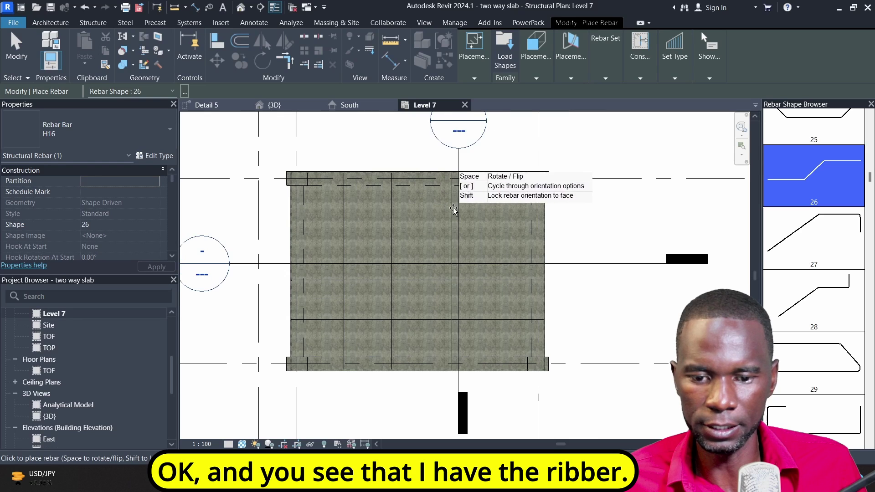
{"action": "left_click", "coordinate": [17, 57]}
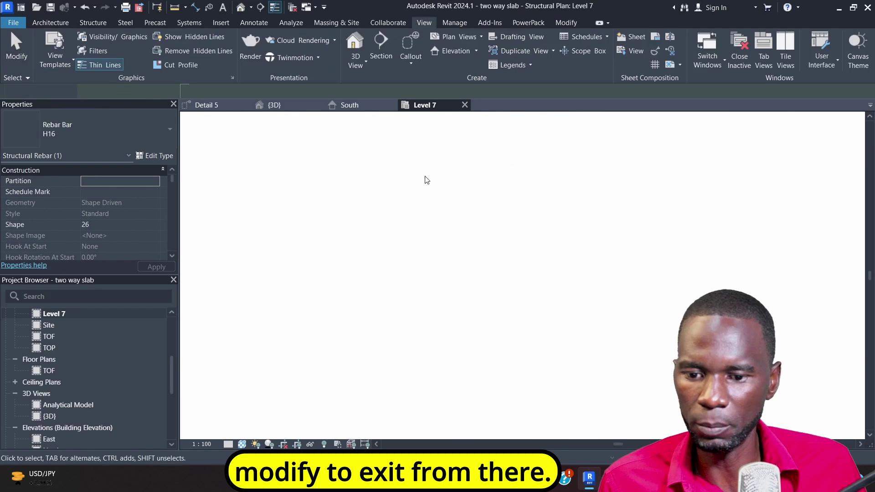
- Set the Level 7 plan's detail level to Fine and check the four placed bars in the slab
{"action": "scroll", "coordinate": [367, 217], "scroll_direction": "up", "scroll_amount": 2}
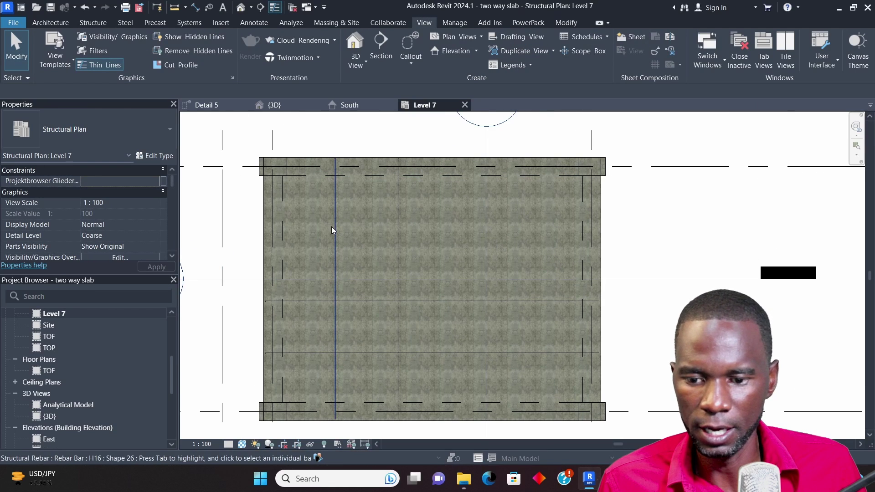
{"action": "scroll", "coordinate": [342, 224], "scroll_direction": "down", "scroll_amount": 1}
{"action": "left_click", "coordinate": [394, 223]}
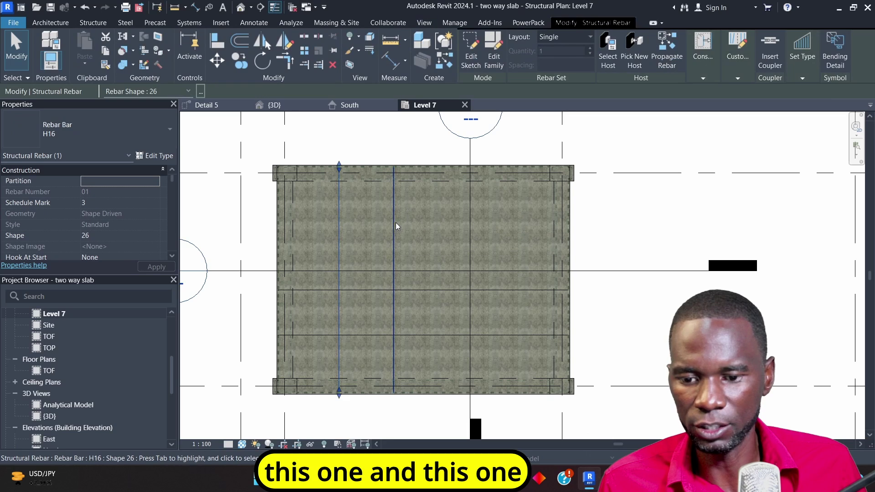
{"action": "left_click", "coordinate": [364, 335]}
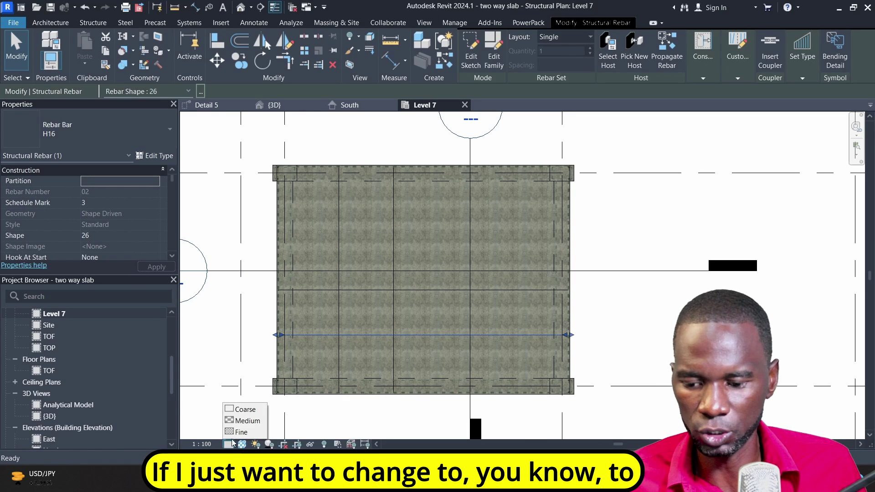
{"action": "left_click", "coordinate": [242, 432]}
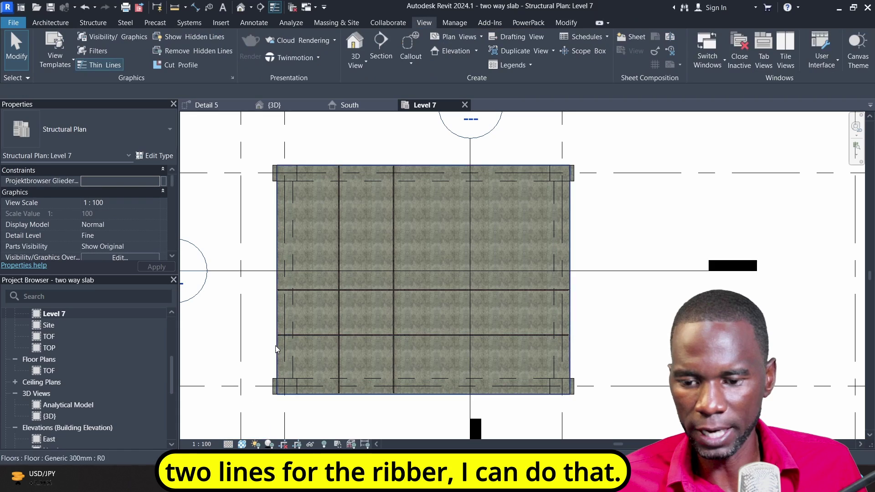
{"action": "scroll", "coordinate": [336, 203], "scroll_direction": "up", "scroll_amount": 4}
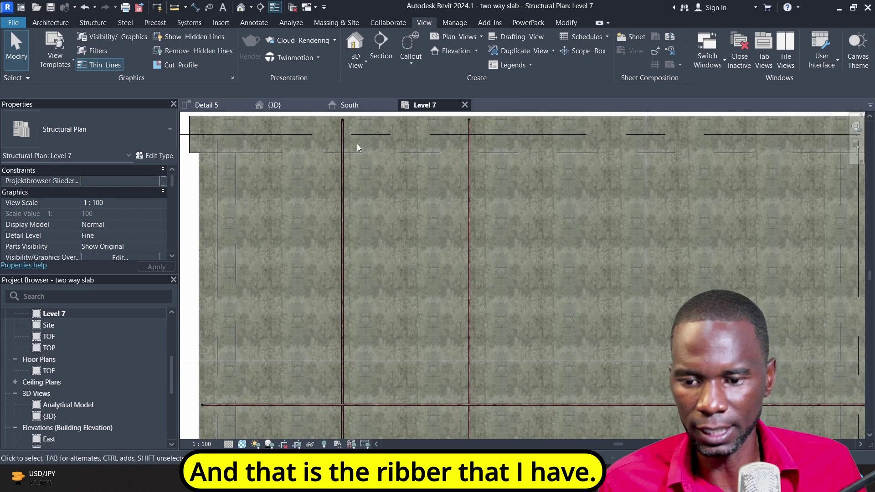
{"action": "scroll", "coordinate": [353, 207], "scroll_direction": "down", "scroll_amount": 3}
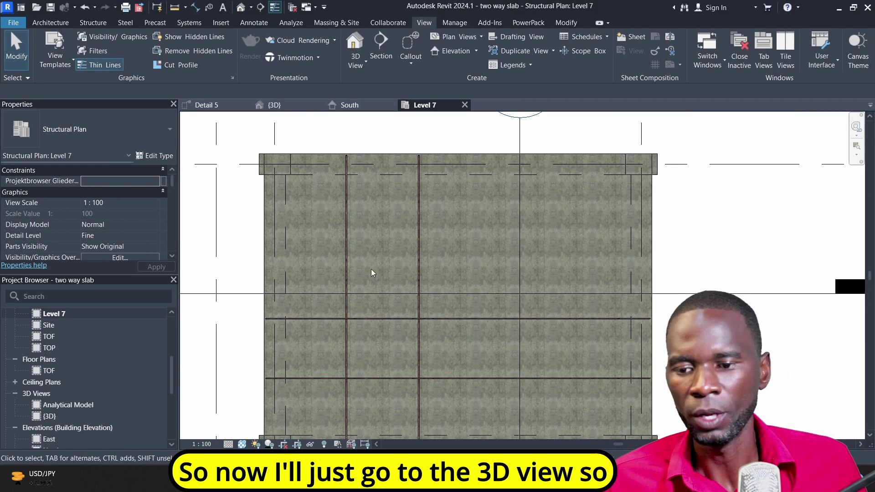
- Switch to the {3D} view and set its visual style to Wireframe to expose the slab rebar
{"action": "left_click", "coordinate": [276, 105]}
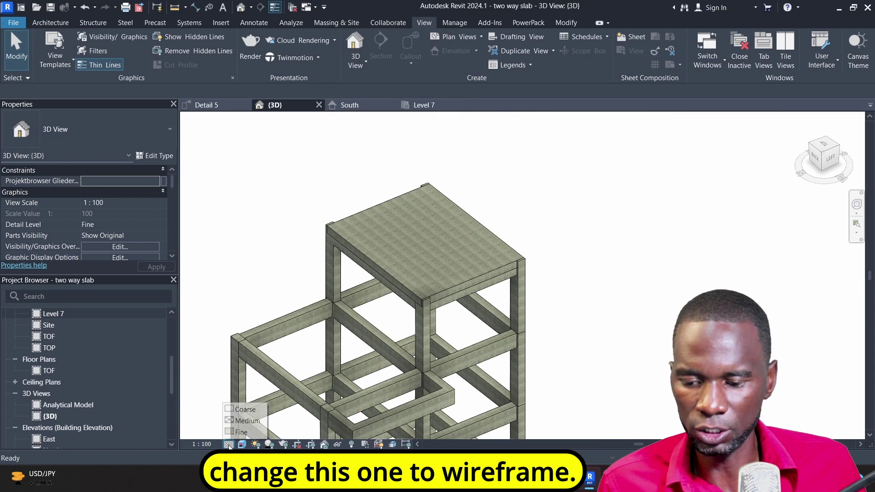
{"action": "left_click", "coordinate": [242, 444]}
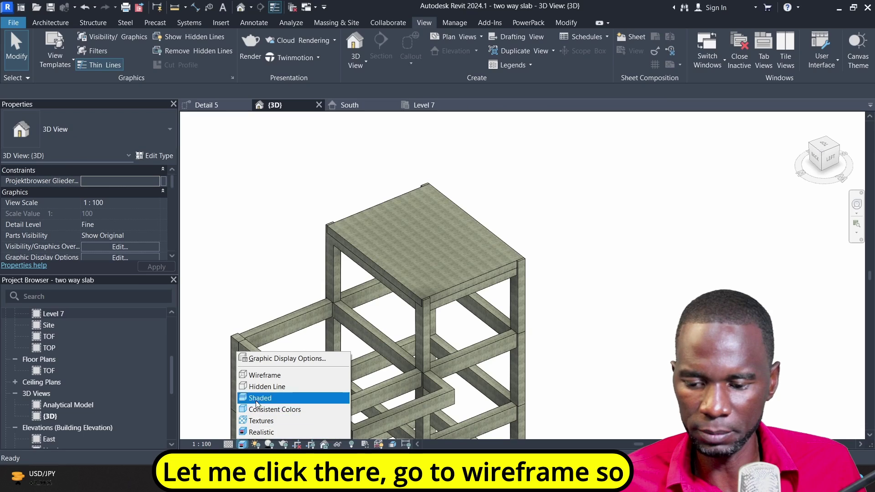
{"action": "left_click", "coordinate": [257, 376]}
{"action": "scroll", "coordinate": [424, 255], "scroll_direction": "up", "scroll_amount": 5}
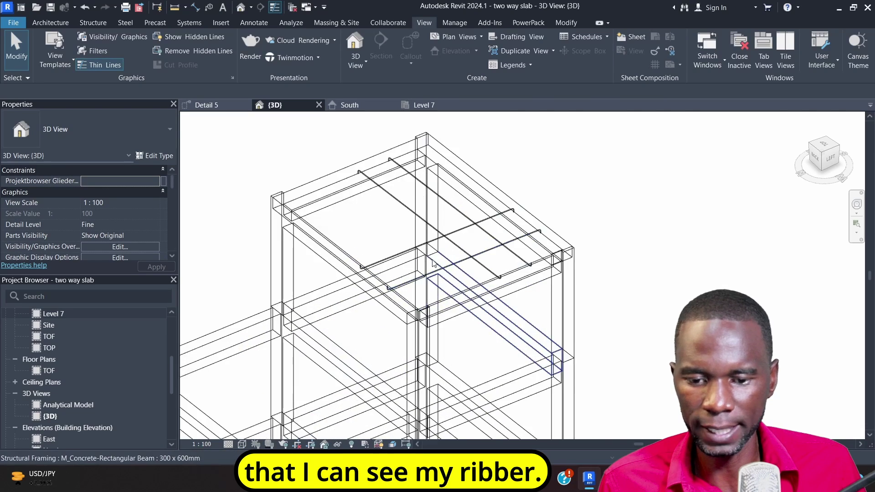
{"action": "scroll", "coordinate": [435, 212], "scroll_direction": "down", "scroll_amount": 4}
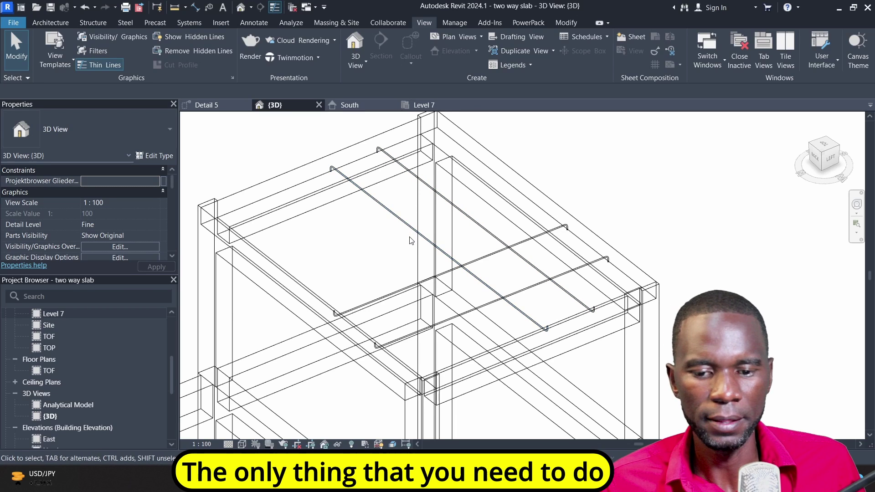
- Cycle the orientation of the two bars along the slab's longer span until their crank sits at midspan
{"action": "left_click", "coordinate": [501, 241]}
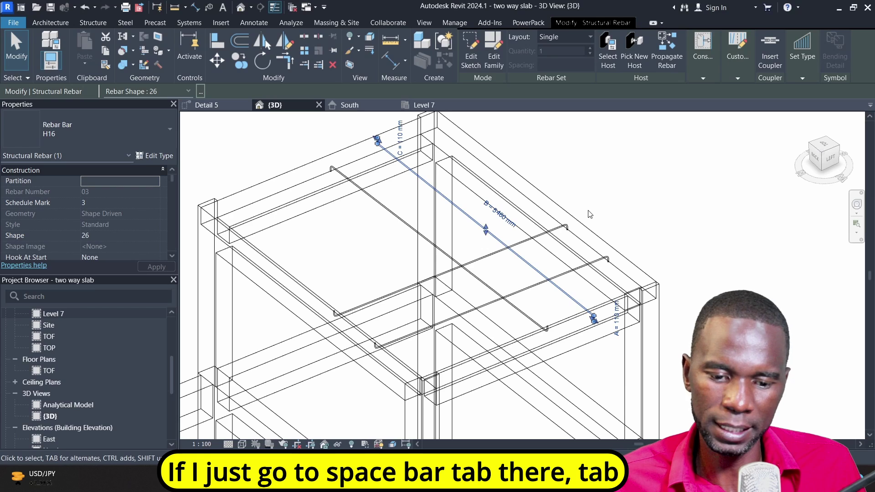
{"action": "key", "text": "space"}
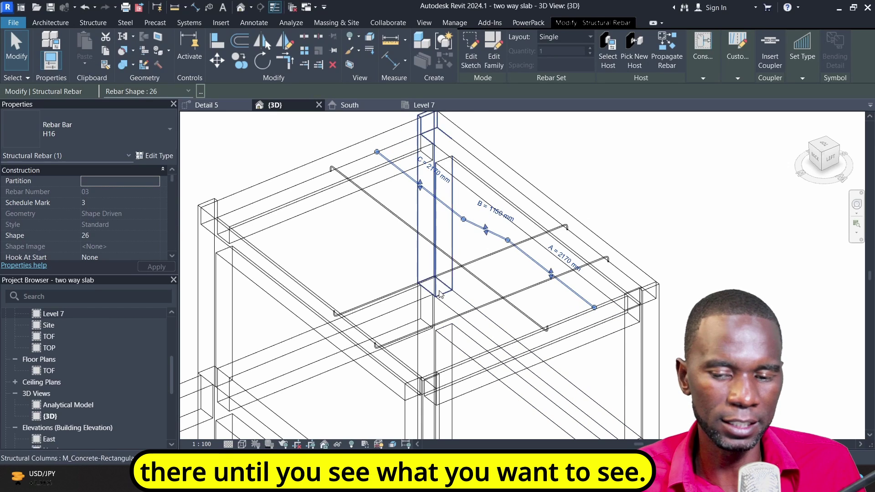
{"action": "scroll", "coordinate": [549, 315], "scroll_direction": "up", "scroll_amount": 4}
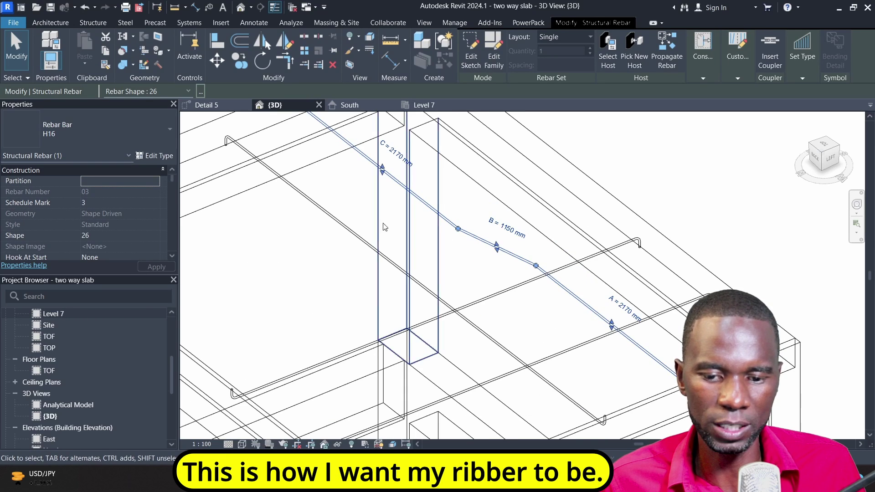
{"action": "scroll", "coordinate": [384, 227], "scroll_direction": "down", "scroll_amount": 3}
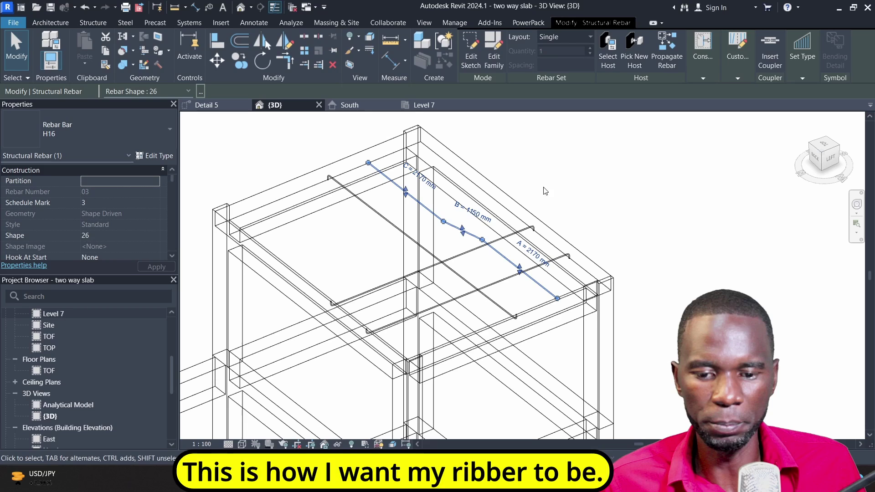
{"action": "left_click", "coordinate": [550, 157]}
{"action": "left_click", "coordinate": [387, 225]}
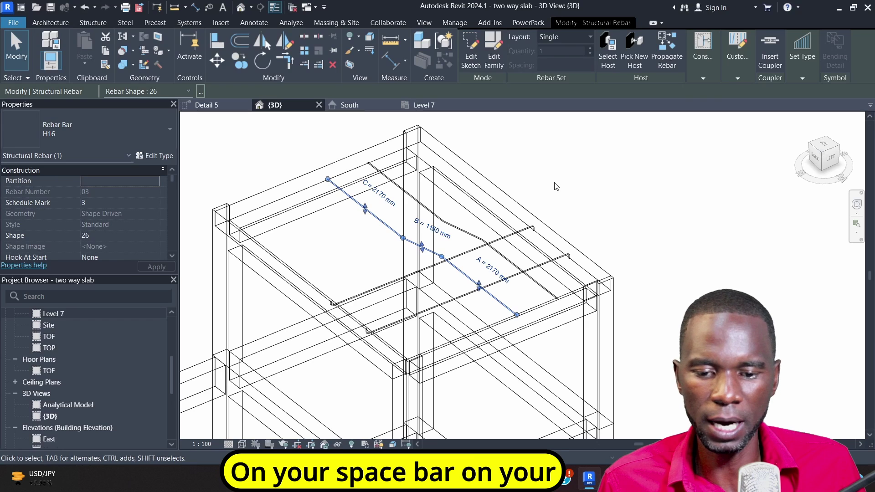
{"action": "left_click", "coordinate": [562, 176]}
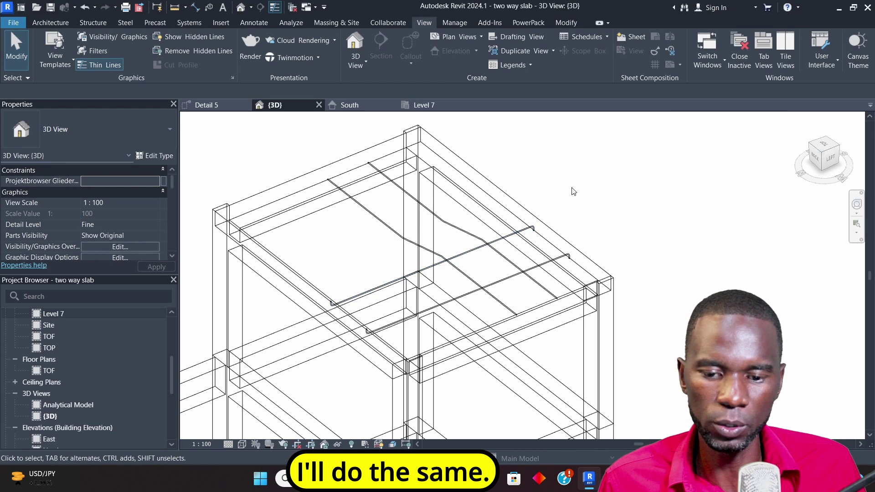
- Cycle the orientation of the two bars along the slab's shorter span until their crank sits at midspan
{"action": "left_click", "coordinate": [462, 253]}
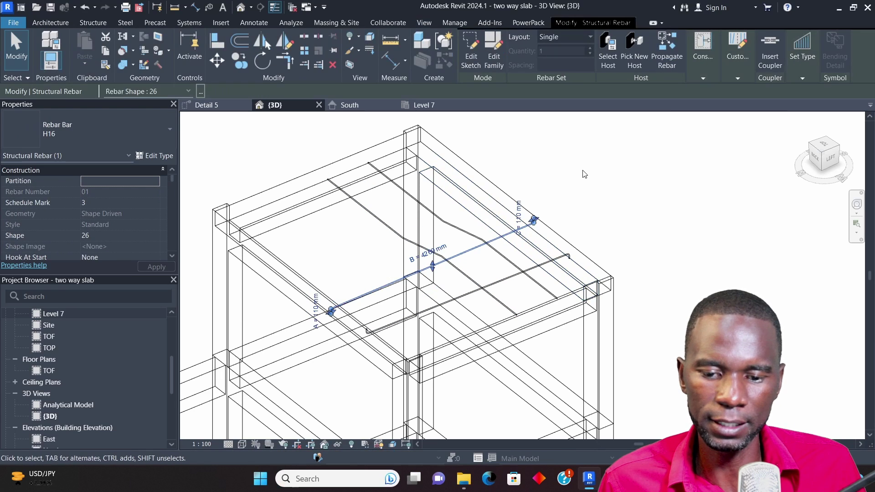
{"action": "left_click", "coordinate": [609, 179]}
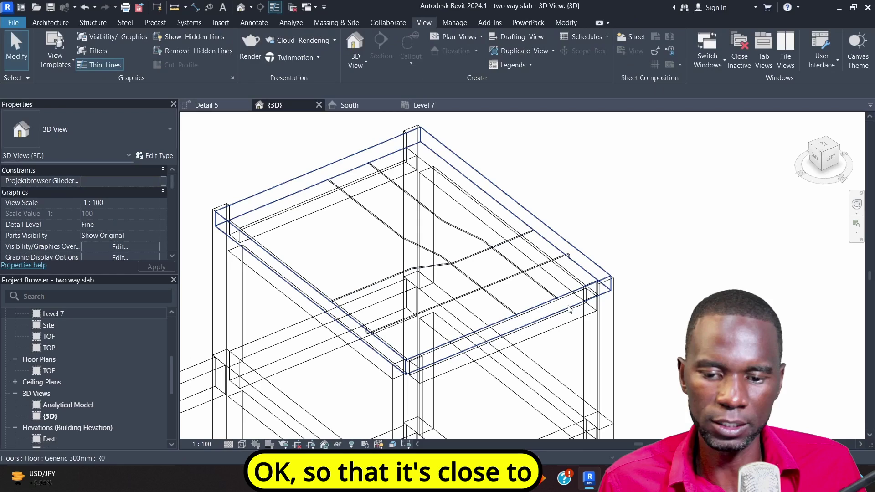
{"action": "left_click", "coordinate": [505, 282]}
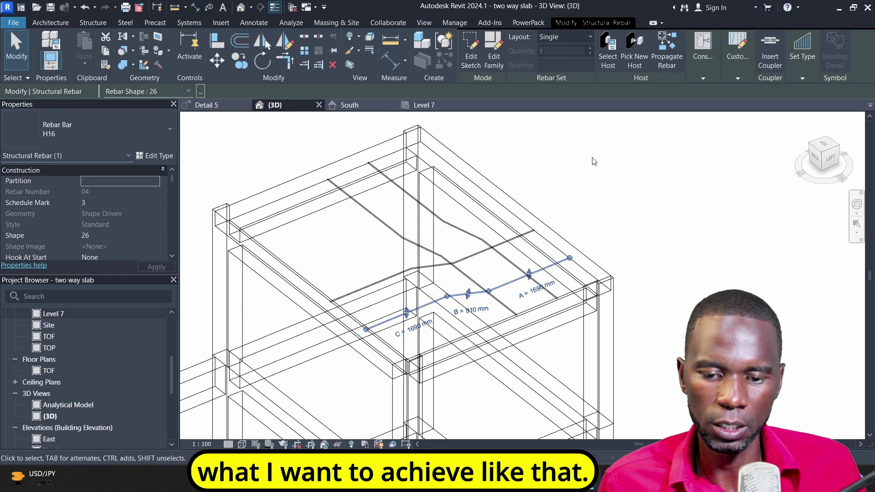
{"action": "left_click", "coordinate": [594, 179]}
- Lay out one longer-span bar as a rebar set with Maximum Spacing of 200 mm
{"action": "middle_click_drag", "start_coordinate": [616, 240], "coordinate": [563, 235], "text": "shift"}
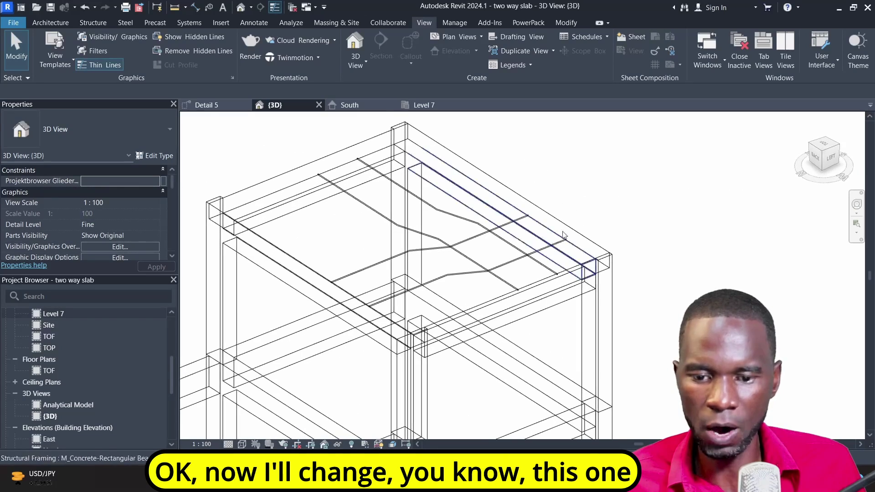
{"action": "left_click", "coordinate": [458, 222]}
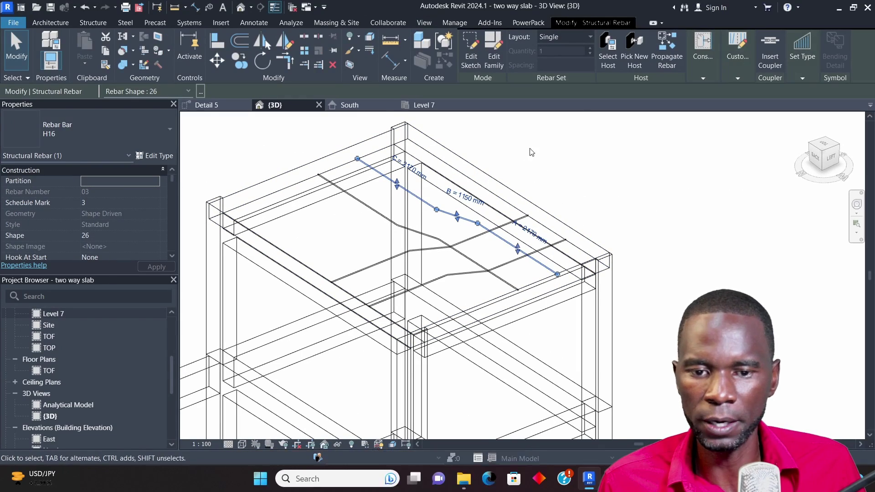
{"action": "left_click", "coordinate": [590, 37]}
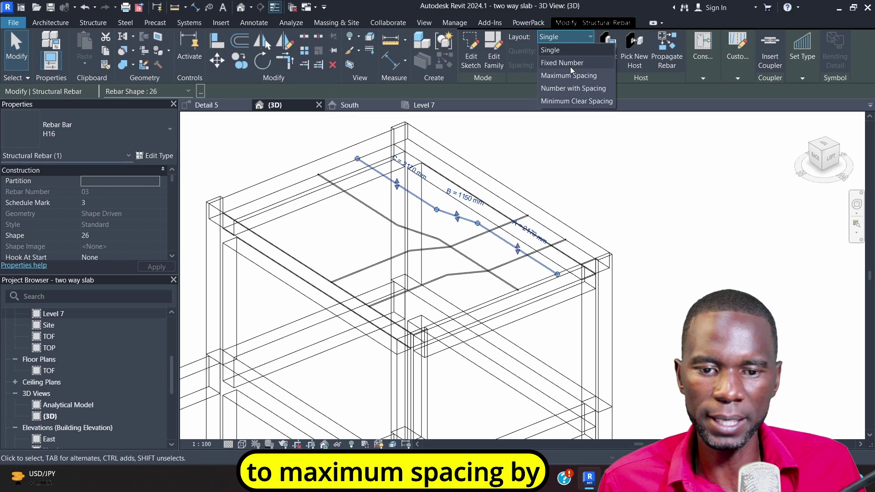
{"action": "left_click", "coordinate": [561, 76]}
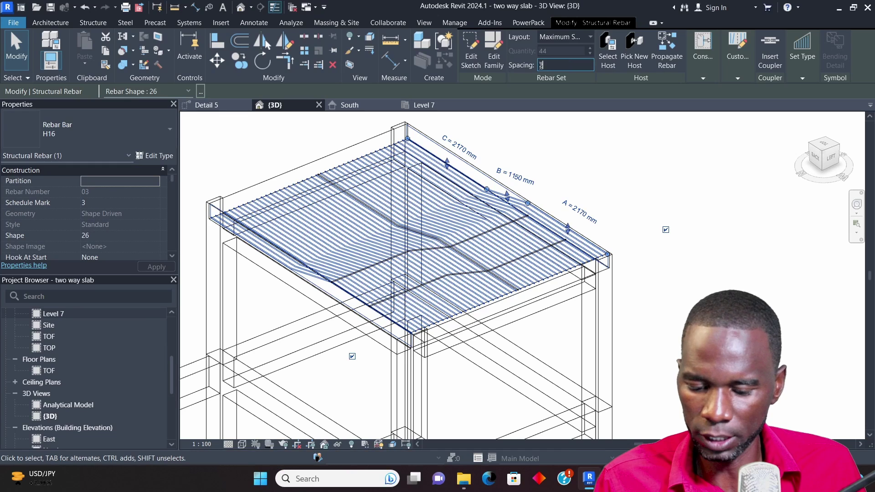
{"action": "type", "text": "200"}
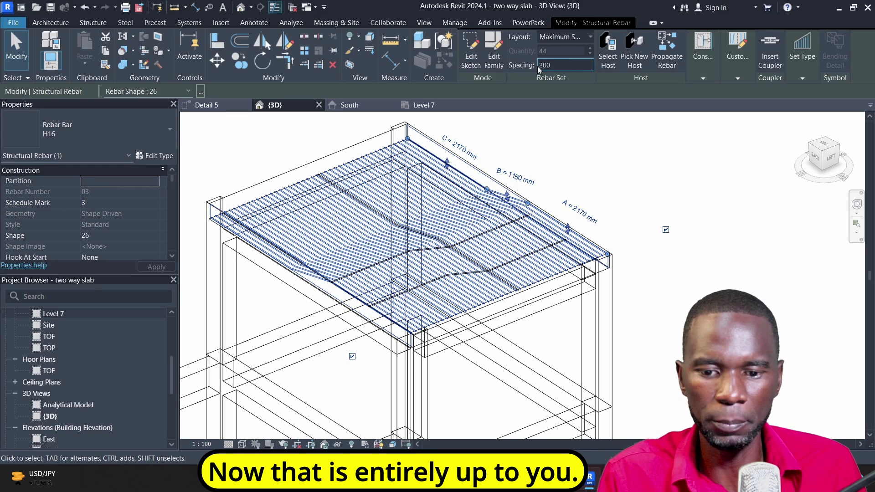
{"action": "left_click", "coordinate": [644, 186]}
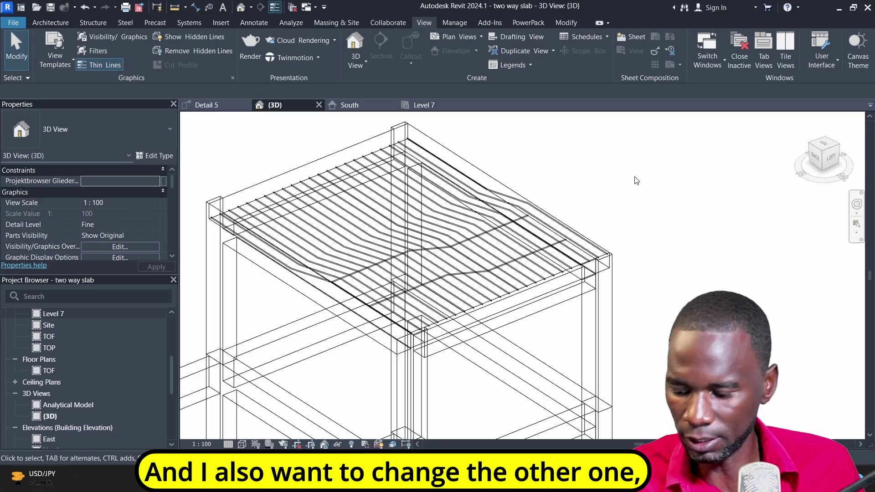
- Lay out one shorter-span bar as a rebar set with Maximum Spacing of 200 mm
{"action": "middle_click_drag", "start_coordinate": [636, 181], "coordinate": [621, 155], "text": "shift"}
{"action": "scroll", "coordinate": [514, 298], "scroll_direction": "up", "scroll_amount": 5}
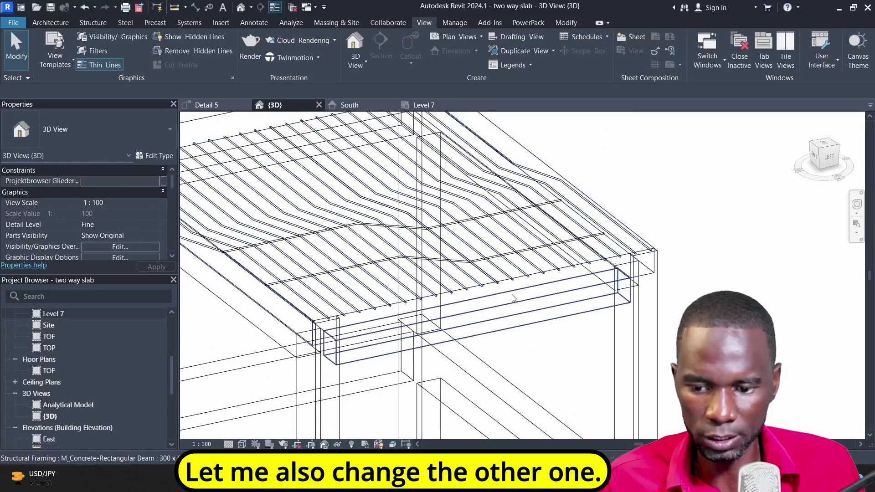
{"action": "middle_click_drag", "start_coordinate": [514, 298], "coordinate": [519, 246], "text": "shift"}
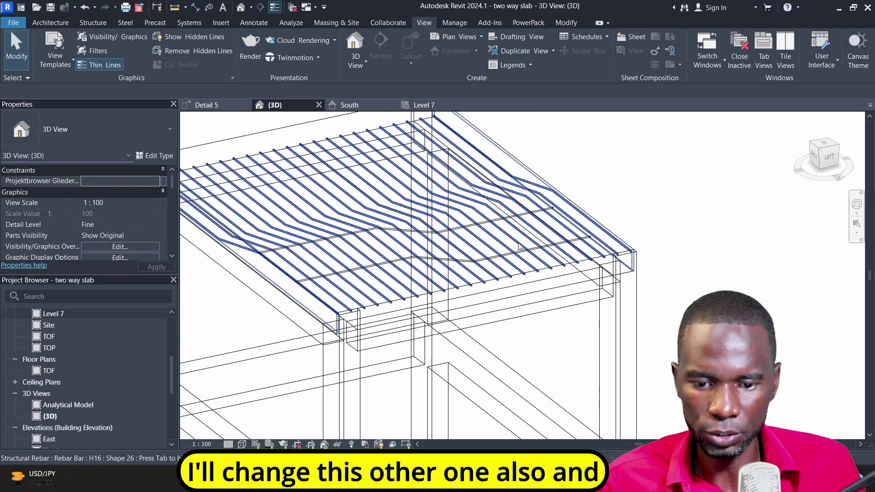
{"action": "scroll", "coordinate": [499, 221], "scroll_direction": "up", "scroll_amount": 4}
{"action": "left_click", "coordinate": [501, 225]}
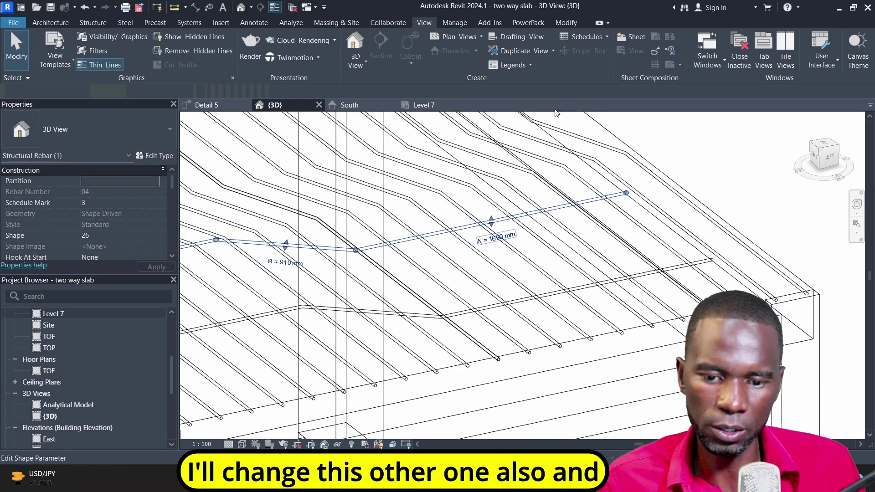
{"action": "left_click", "coordinate": [587, 36]}
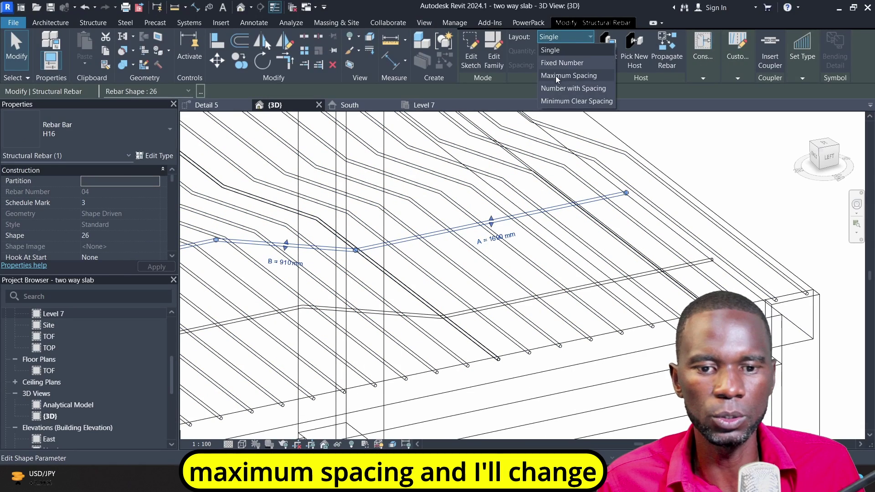
{"action": "left_click", "coordinate": [558, 75]}
{"action": "left_click", "coordinate": [576, 65]}
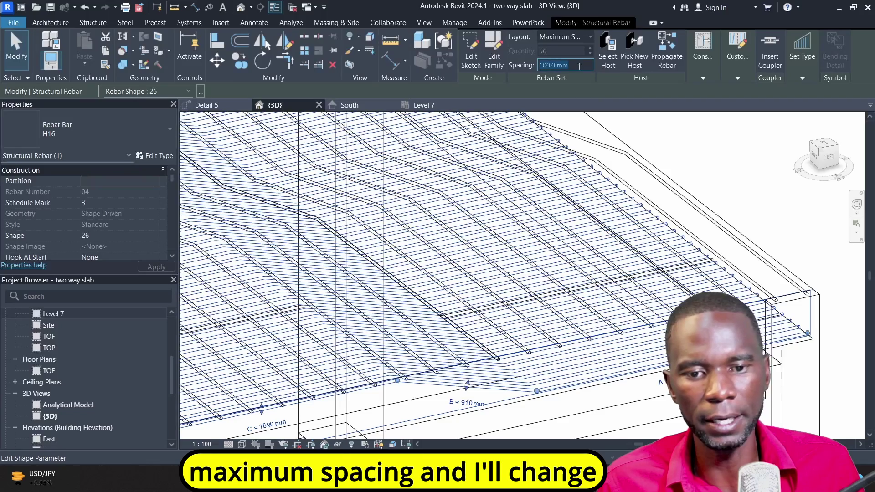
{"action": "type", "text": "200"}
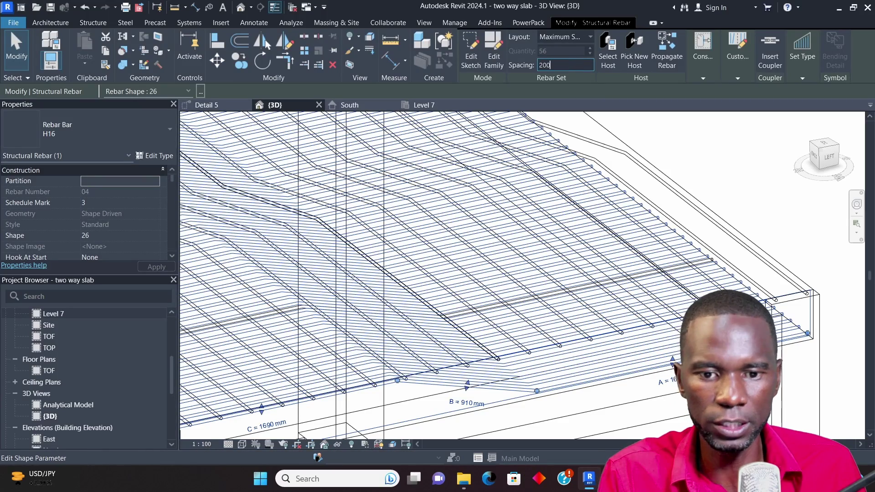
{"action": "left_click", "coordinate": [673, 144]}
- Lay out the remaining single shorter-span bar as a rebar set with Maximum Spacing of 200 mm
{"action": "scroll", "coordinate": [528, 311], "scroll_direction": "down", "scroll_amount": 3}
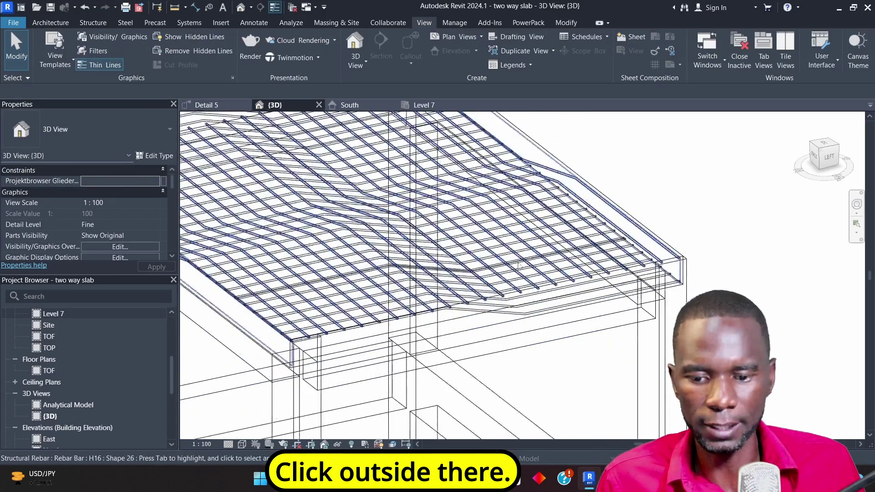
{"action": "scroll", "coordinate": [527, 310], "scroll_direction": "down", "scroll_amount": 2}
{"action": "scroll", "coordinate": [531, 296], "scroll_direction": "up", "scroll_amount": 8}
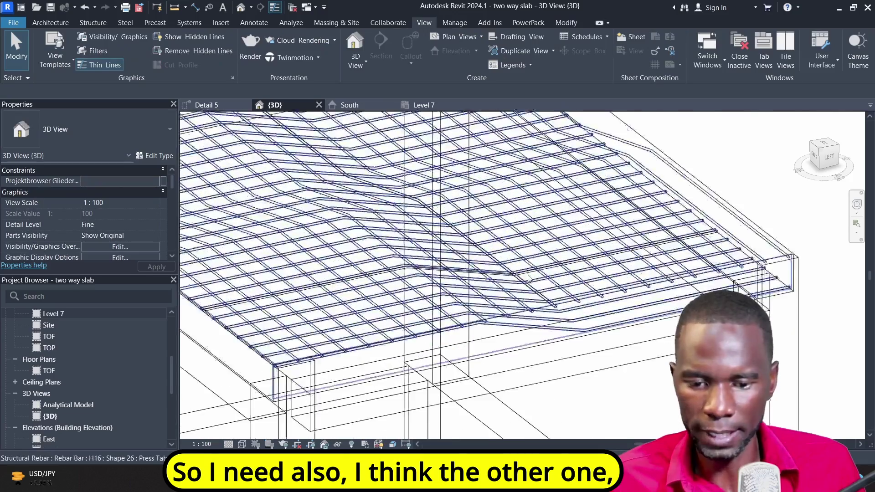
{"action": "scroll", "coordinate": [535, 281], "scroll_direction": "up", "scroll_amount": 3}
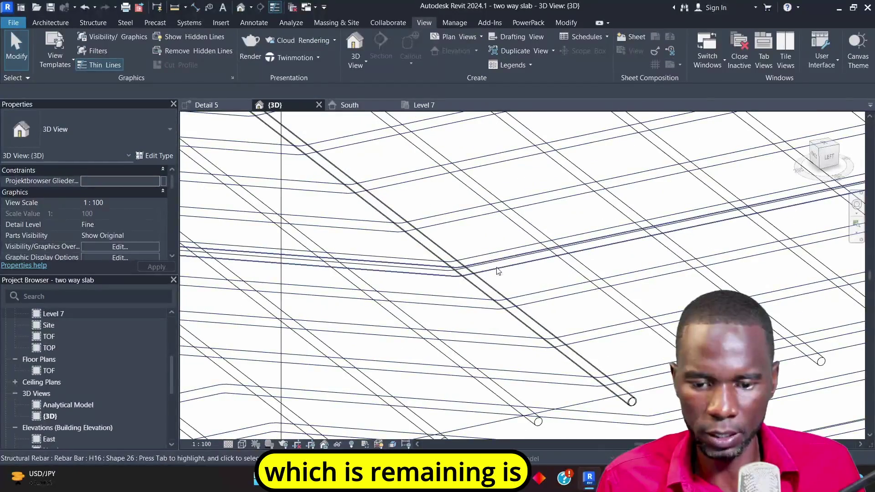
{"action": "left_click", "coordinate": [512, 287]}
{"action": "scroll", "coordinate": [511, 256], "scroll_direction": "down", "scroll_amount": 4}
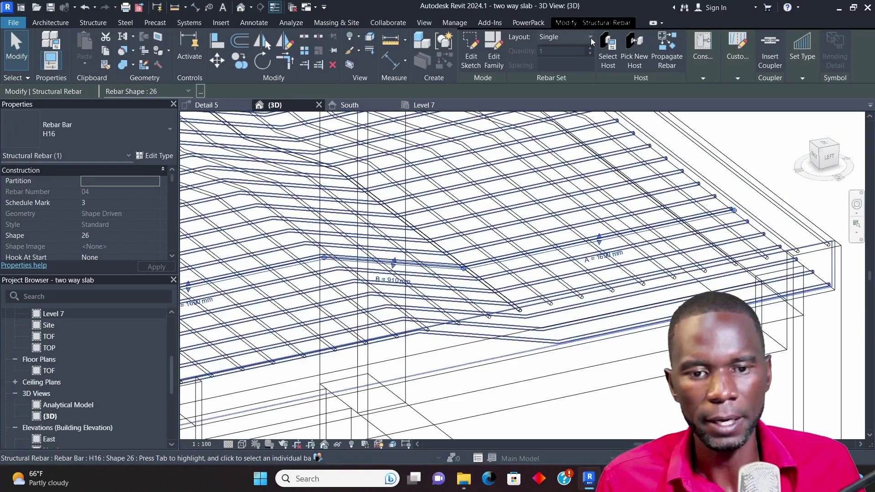
{"action": "left_click", "coordinate": [589, 37]}
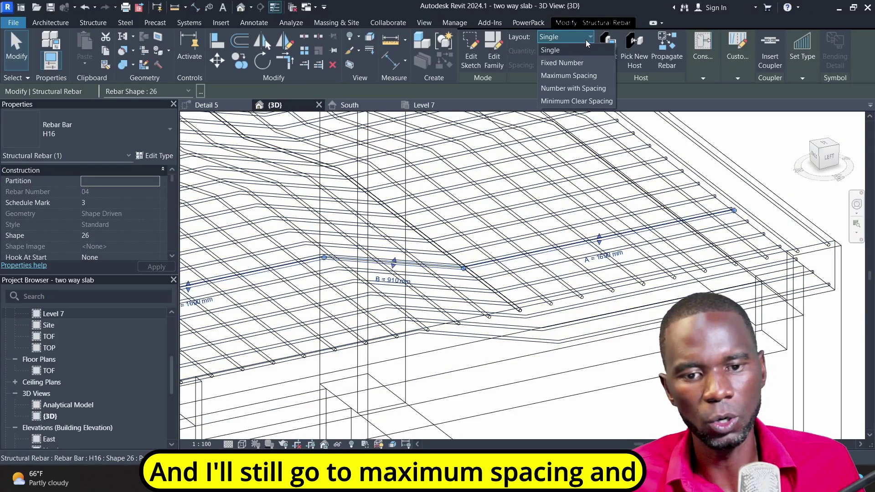
{"action": "left_click", "coordinate": [560, 76]}
{"action": "left_click", "coordinate": [579, 67]}
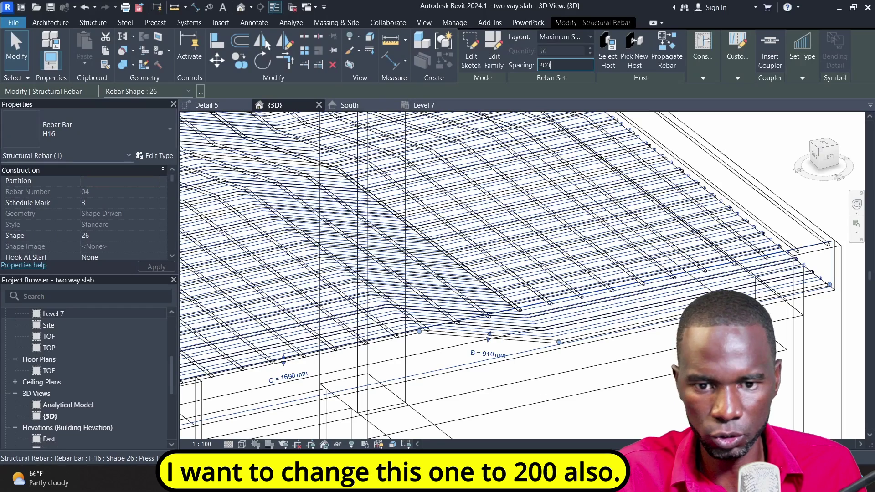
{"action": "type", "text": "200"}
{"action": "key", "text": "Return"}
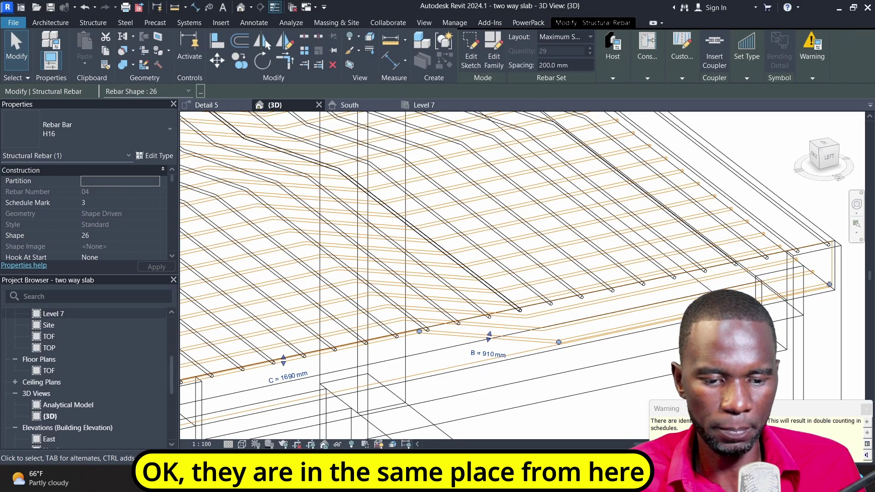
{"action": "key", "text": "Escape"}
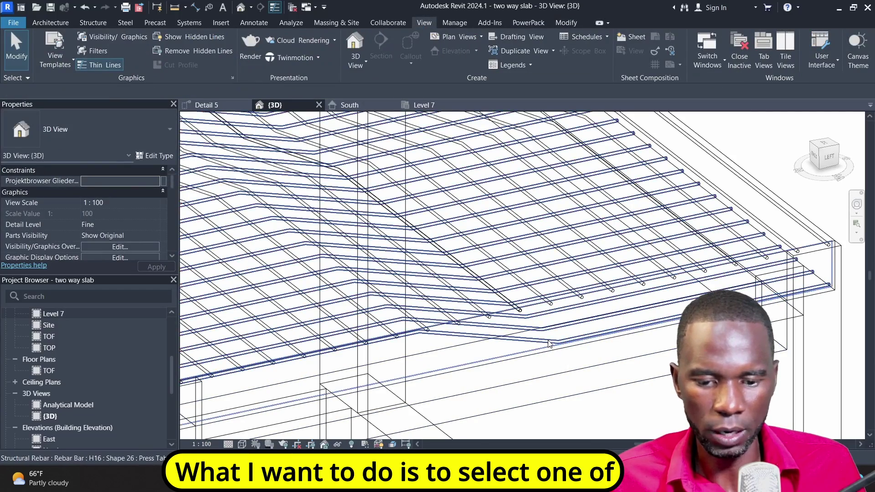
- In the Level 7 plan, pull one overlapping shorter-span set's end bar at the grid C edge inward, midway between the other set's bars
{"action": "left_click", "coordinate": [537, 254]}
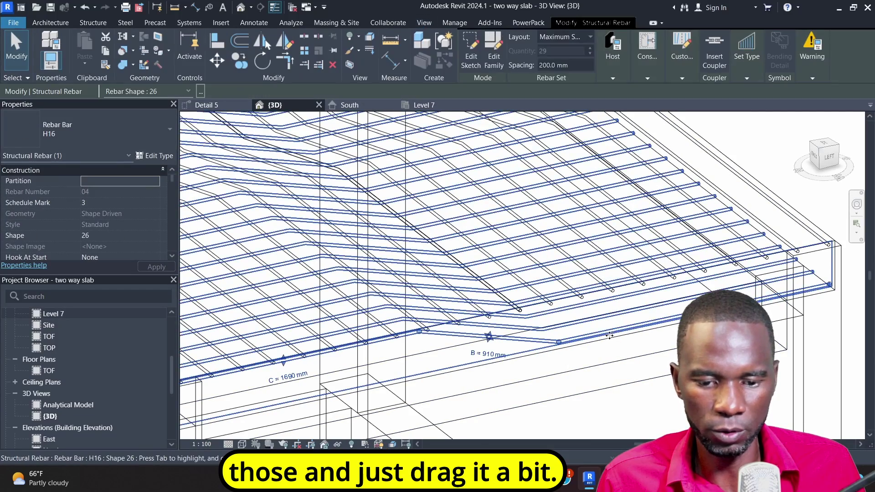
{"action": "scroll", "coordinate": [568, 330], "scroll_direction": "down", "scroll_amount": 2}
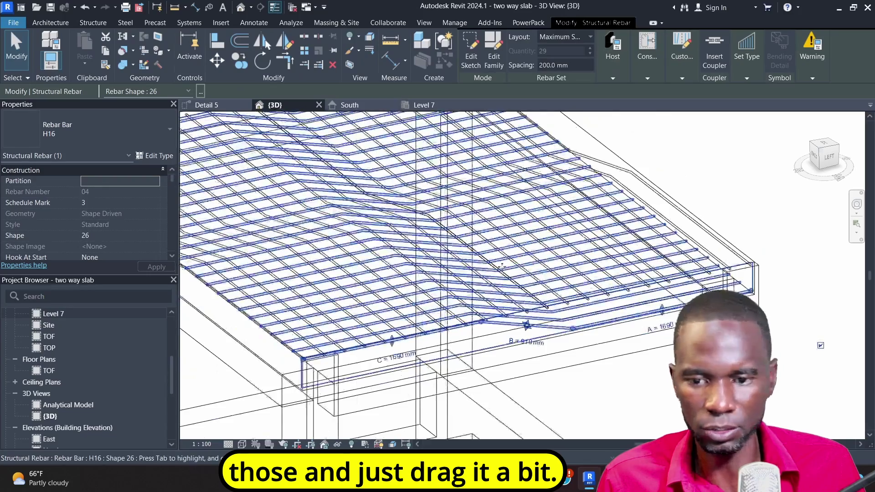
{"action": "scroll", "coordinate": [568, 329], "scroll_direction": "down", "scroll_amount": 2}
{"action": "left_click", "coordinate": [424, 107]}
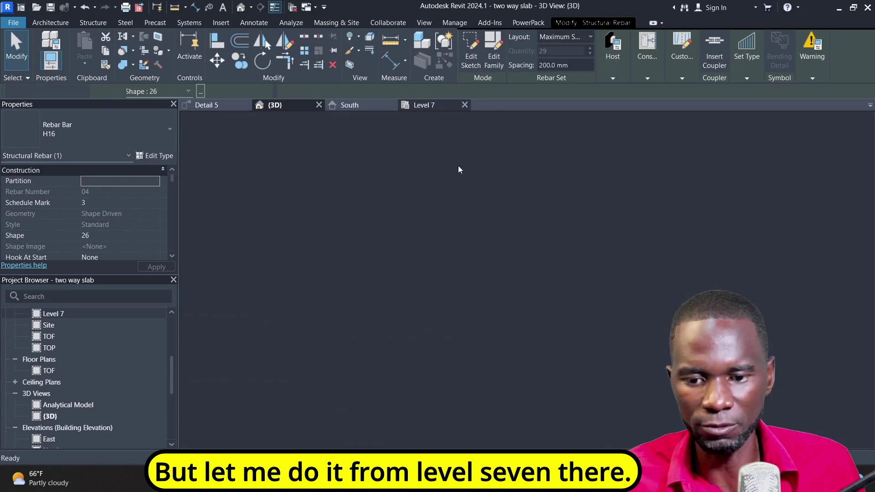
{"action": "scroll", "coordinate": [610, 222], "scroll_direction": "down", "scroll_amount": 4}
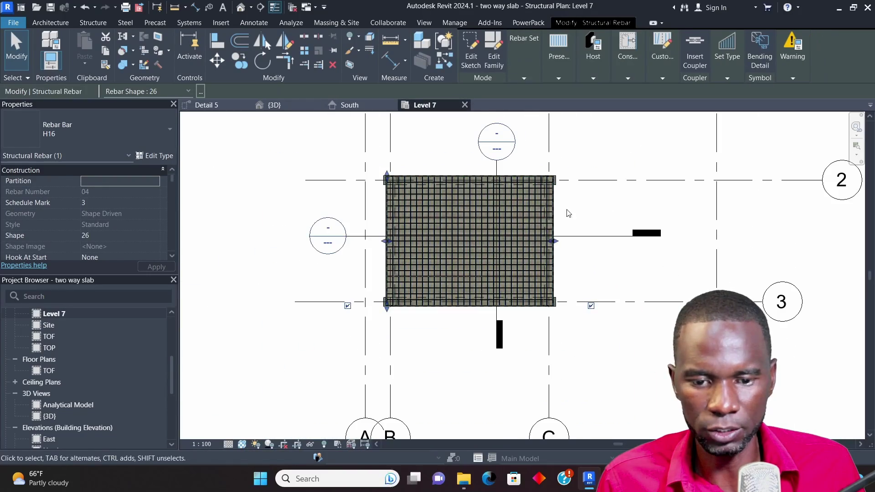
{"action": "key", "text": "Escape"}
{"action": "scroll", "coordinate": [542, 204], "scroll_direction": "up", "scroll_amount": 6}
{"action": "left_click", "coordinate": [533, 205]}
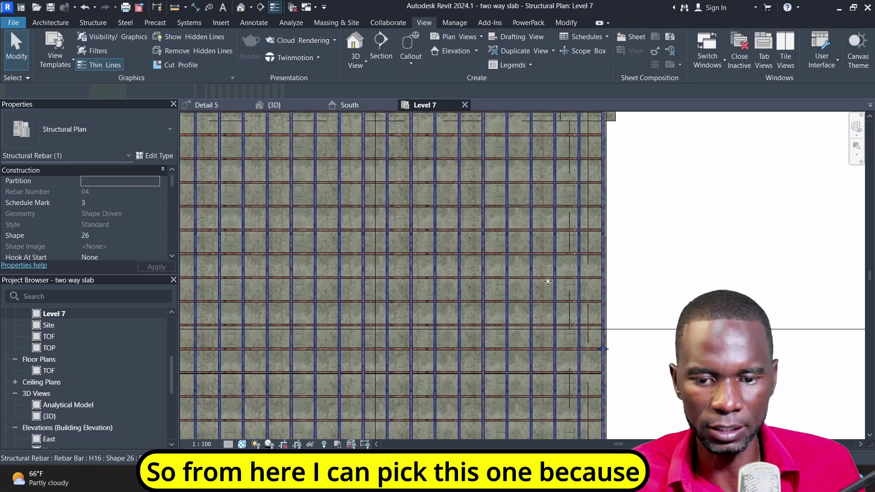
{"action": "scroll", "coordinate": [518, 283], "scroll_direction": "down", "scroll_amount": 2}
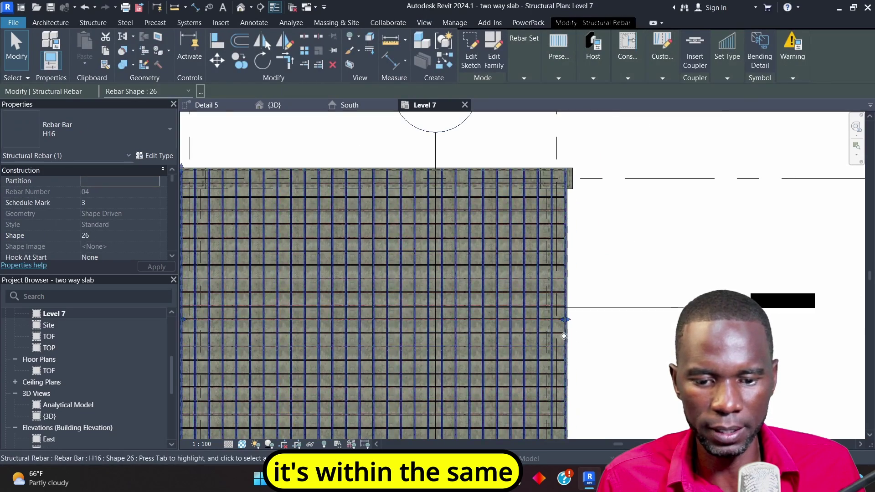
{"action": "scroll", "coordinate": [565, 321], "scroll_direction": "up", "scroll_amount": 6}
{"action": "left_click_drag", "start_coordinate": [580, 284], "coordinate": [548, 283]}
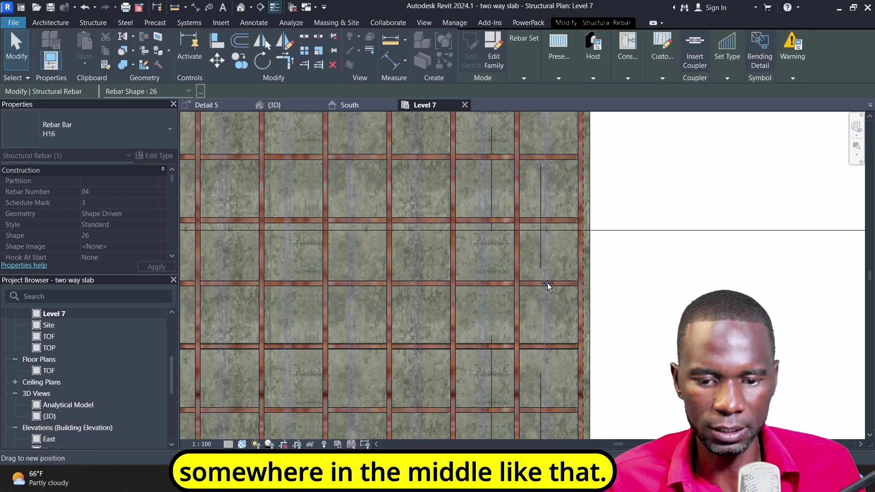
{"action": "left_click", "coordinate": [666, 299]}
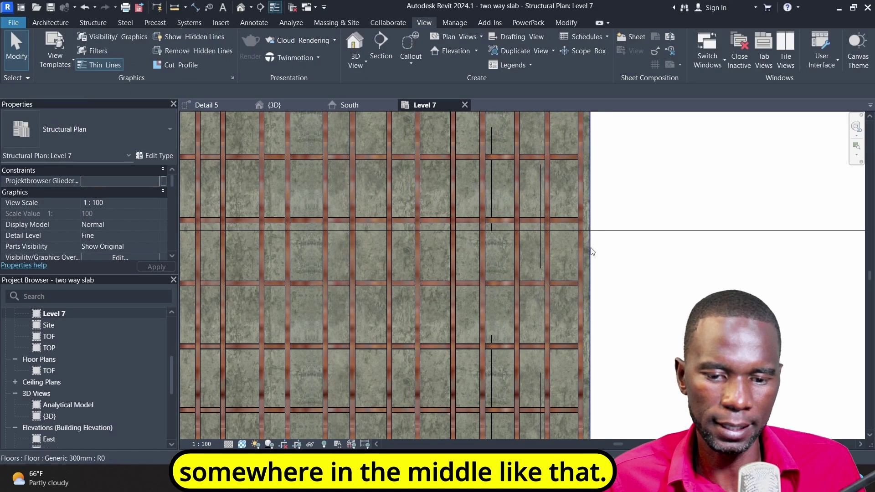
- Select the longer-span rebar set and examine its bars along the slab edges near grids 2 and 3
{"action": "left_click", "coordinate": [564, 220]}
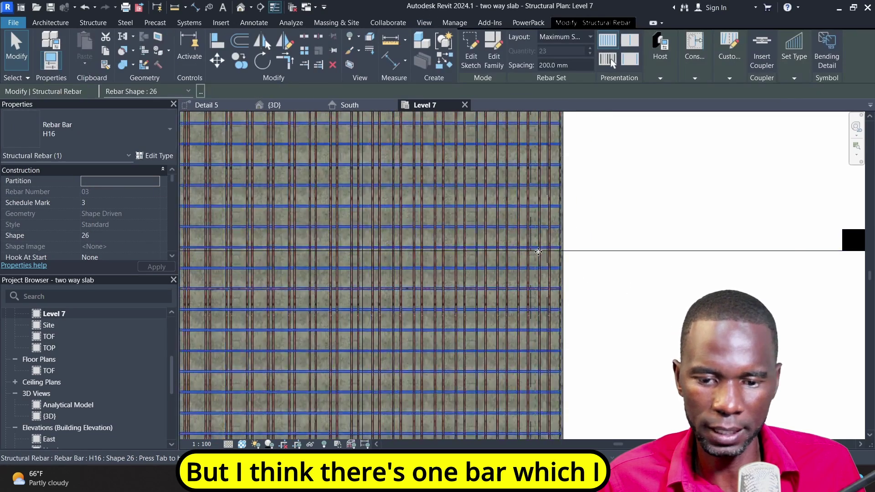
{"action": "scroll", "coordinate": [528, 228], "scroll_direction": "down", "scroll_amount": 4}
{"action": "scroll", "coordinate": [506, 168], "scroll_direction": "up", "scroll_amount": 5}
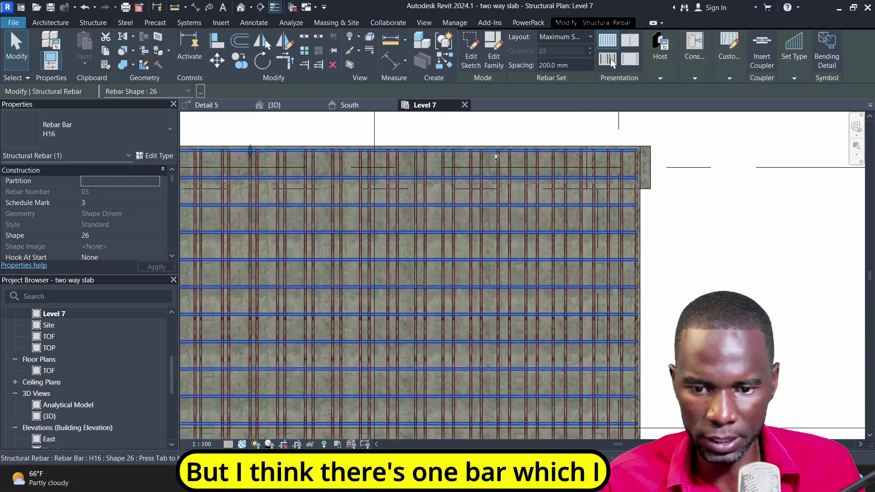
{"action": "scroll", "coordinate": [533, 240], "scroll_direction": "down", "scroll_amount": 3}
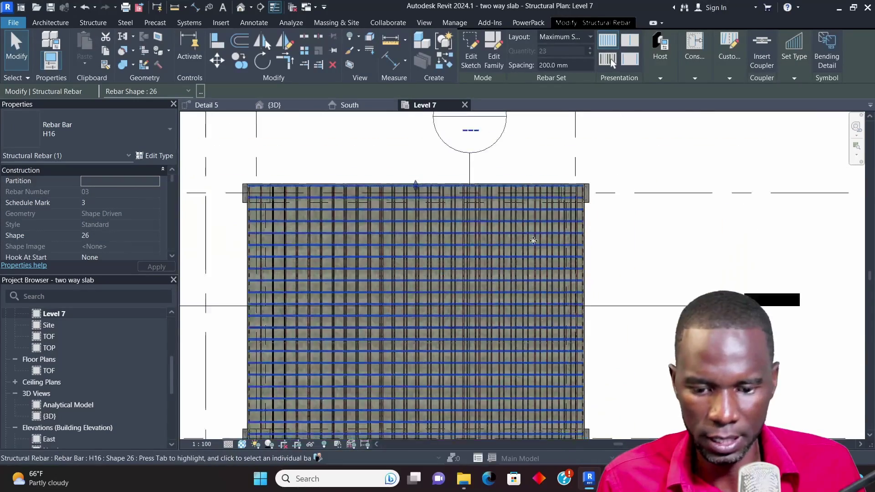
{"action": "scroll", "coordinate": [528, 319], "scroll_direction": "down", "scroll_amount": 1}
{"action": "scroll", "coordinate": [529, 365], "scroll_direction": "up", "scroll_amount": 4}
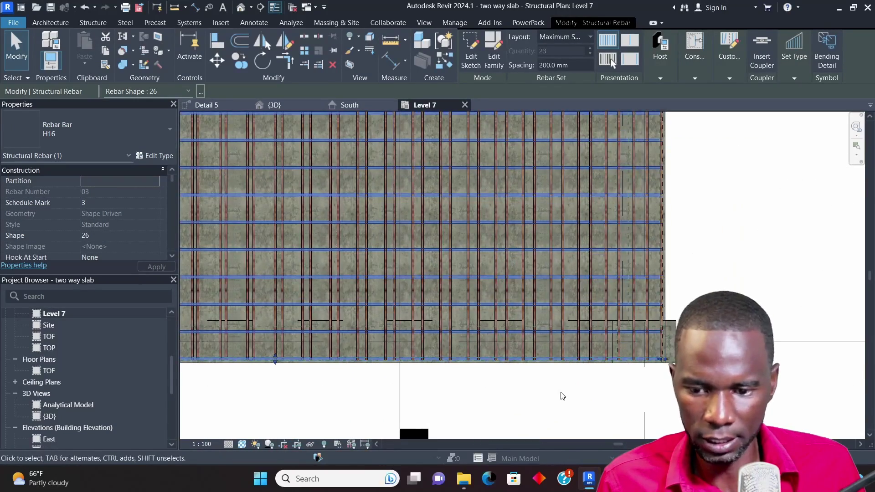
{"action": "scroll", "coordinate": [544, 331], "scroll_direction": "down", "scroll_amount": 3}
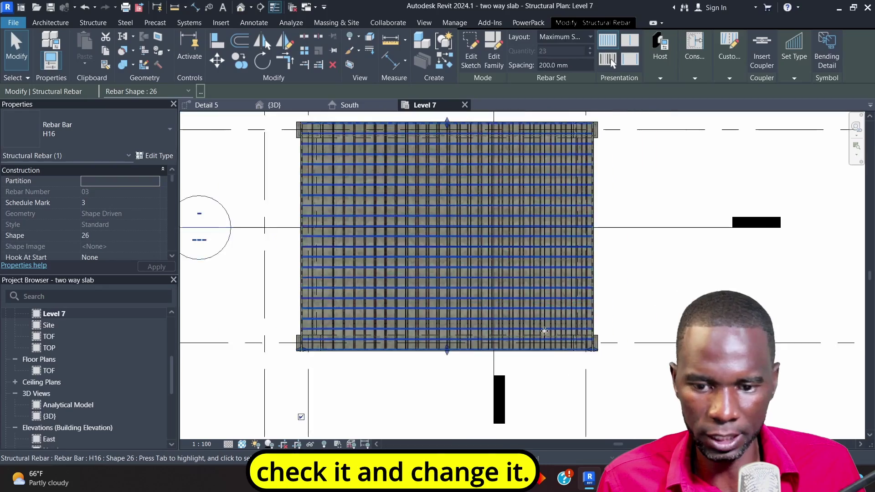
{"action": "scroll", "coordinate": [572, 211], "scroll_direction": "up", "scroll_amount": 2}
{"action": "left_click", "coordinate": [684, 242]}
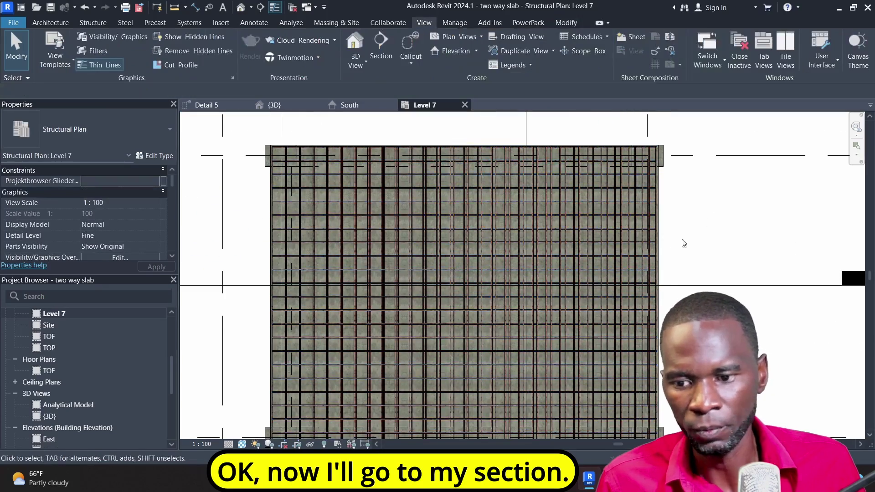
- Pull the same shorter-span set's end bar at the grid B edge inward, midway between the other set's first two bars
{"action": "scroll", "coordinate": [280, 234], "scroll_direction": "up", "scroll_amount": 5}
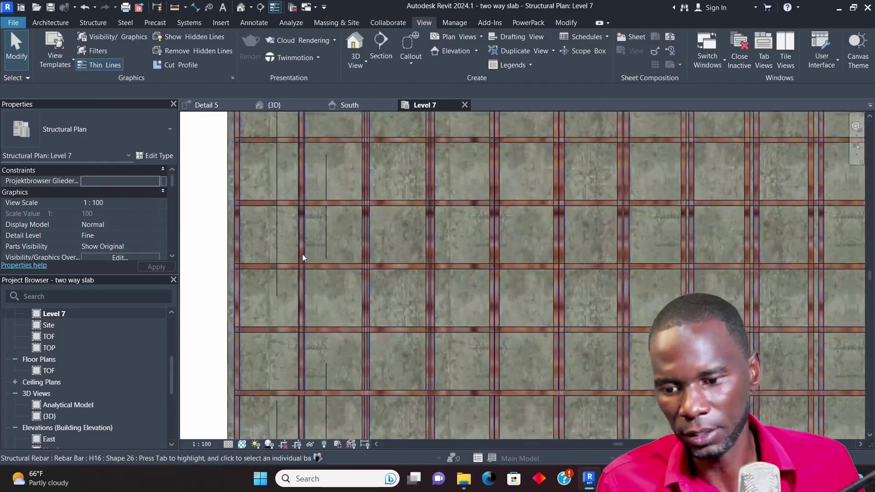
{"action": "left_click", "coordinate": [308, 248]}
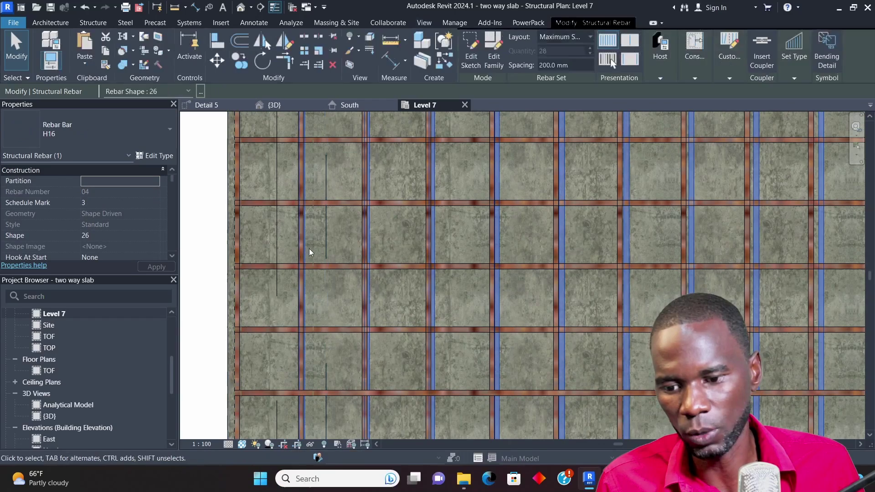
{"action": "left_click", "coordinate": [287, 249]}
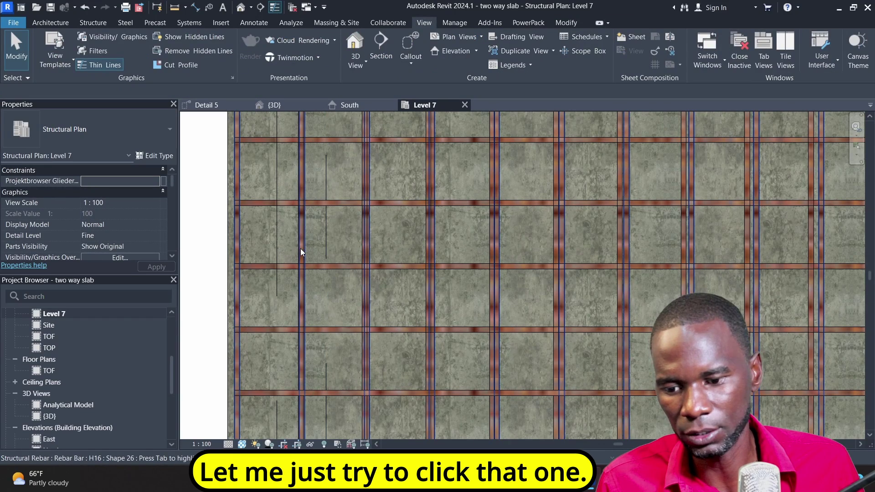
{"action": "left_click", "coordinate": [338, 244]}
{"action": "left_click", "coordinate": [237, 240]}
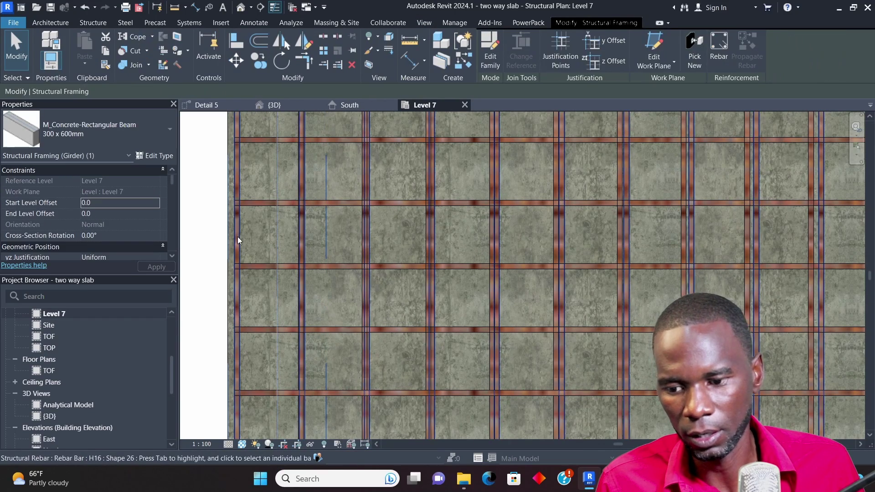
{"action": "left_click", "coordinate": [255, 230]}
{"action": "scroll", "coordinate": [360, 247], "scroll_direction": "down", "scroll_amount": 5}
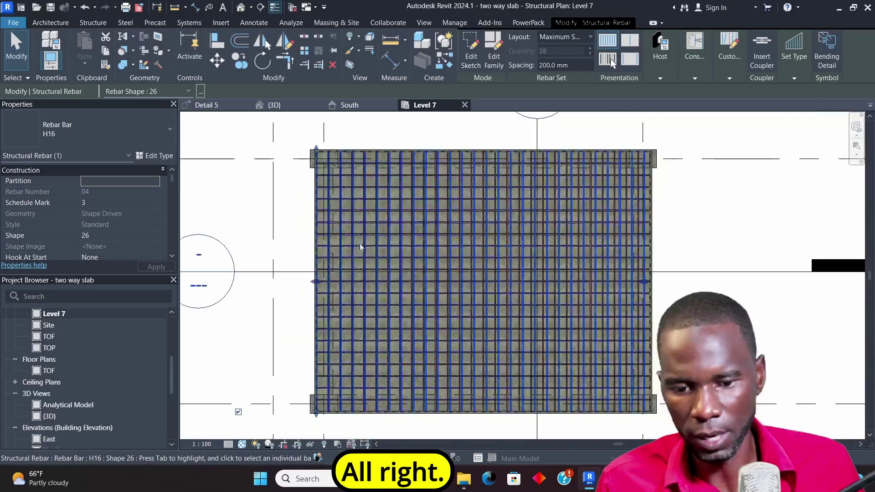
{"action": "scroll", "coordinate": [318, 283], "scroll_direction": "up", "scroll_amount": 5}
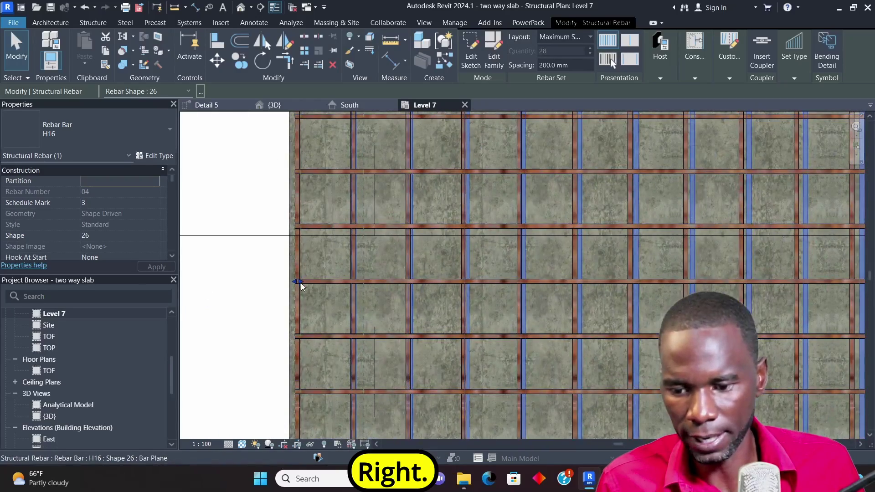
{"action": "left_click_drag", "start_coordinate": [300, 283], "coordinate": [365, 305]}
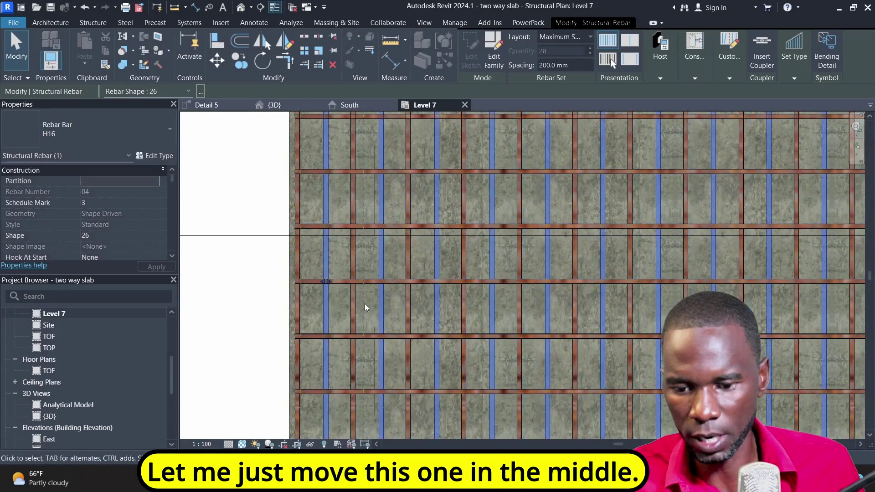
{"action": "scroll", "coordinate": [365, 305], "scroll_direction": "down", "scroll_amount": 5}
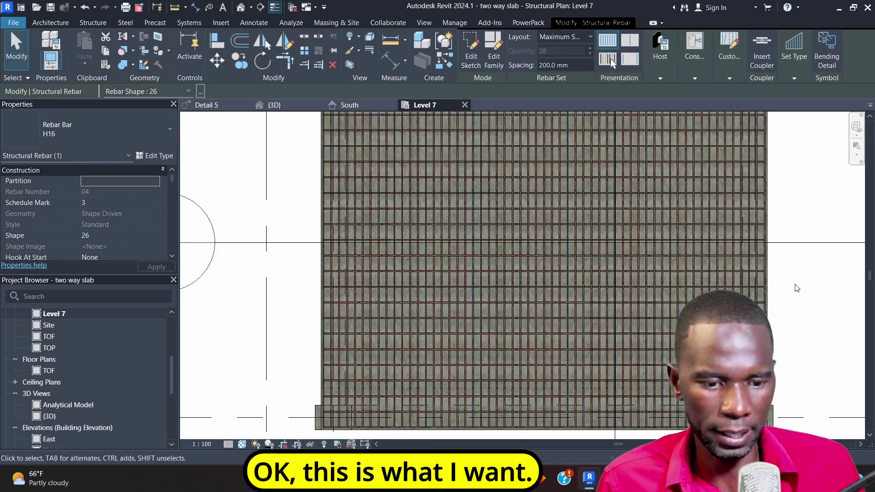
{"action": "left_click", "coordinate": [795, 287]}
- Select a longer-span rebar set in the Level 7 plan and check its bars at the slab corners for an unpaired single bar
{"action": "scroll", "coordinate": [752, 278], "scroll_direction": "up", "scroll_amount": 4}
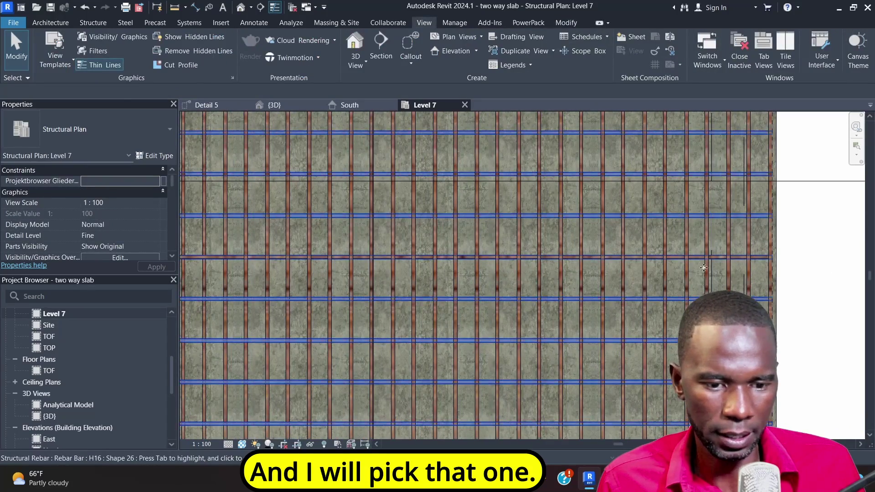
{"action": "left_click", "coordinate": [697, 214]}
{"action": "scroll", "coordinate": [617, 362], "scroll_direction": "down", "scroll_amount": 4}
{"action": "scroll", "coordinate": [617, 362], "scroll_direction": "up", "scroll_amount": 5}
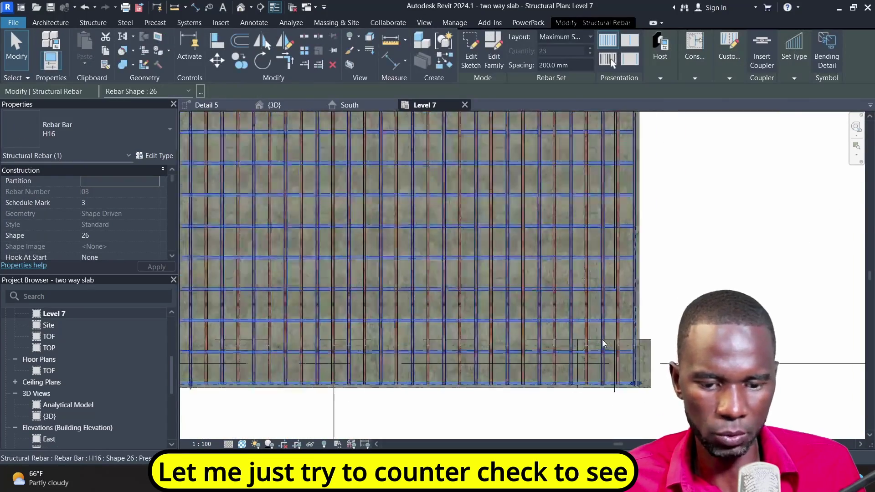
{"action": "scroll", "coordinate": [568, 375], "scroll_direction": "down", "scroll_amount": 5}
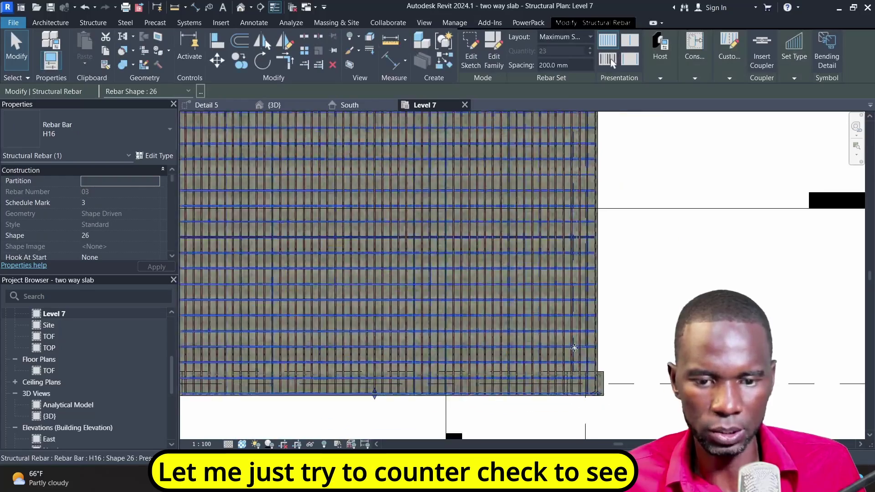
{"action": "scroll", "coordinate": [572, 155], "scroll_direction": "up", "scroll_amount": 6}
{"action": "scroll", "coordinate": [573, 155], "scroll_direction": "up", "scroll_amount": 2}
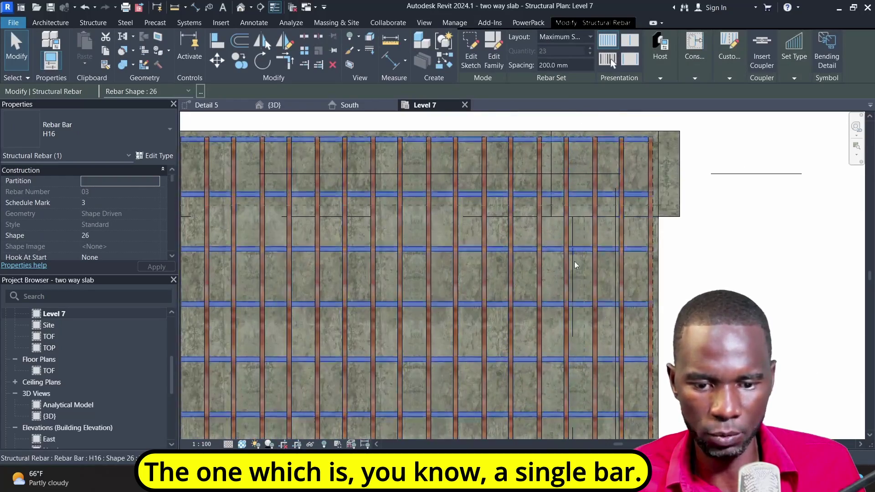
{"action": "scroll", "coordinate": [560, 203], "scroll_direction": "down", "scroll_amount": 4}
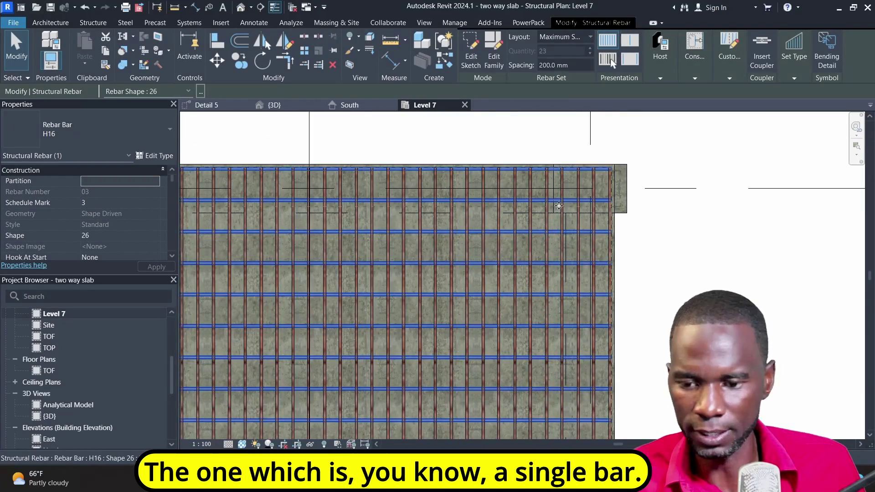
{"action": "key", "text": "Escape"}
{"action": "scroll", "coordinate": [633, 208], "scroll_direction": "down", "scroll_amount": 3}
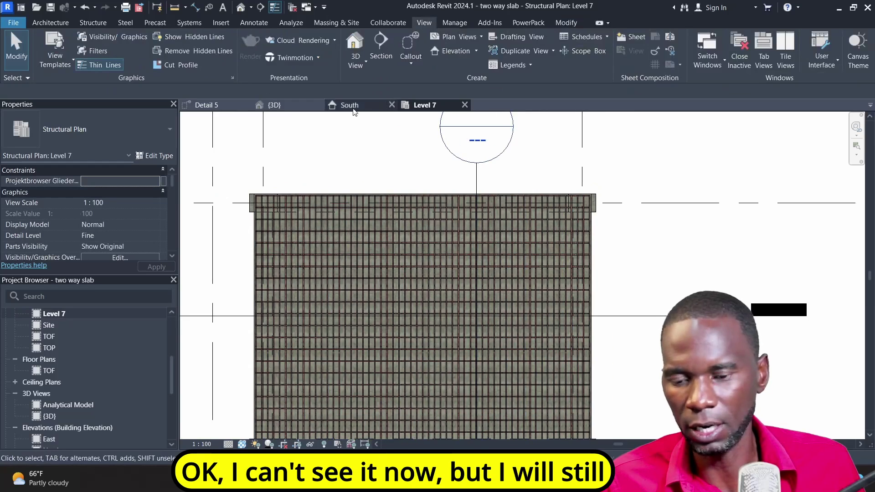
{"action": "scroll", "coordinate": [426, 191], "scroll_direction": "down", "scroll_amount": 3}
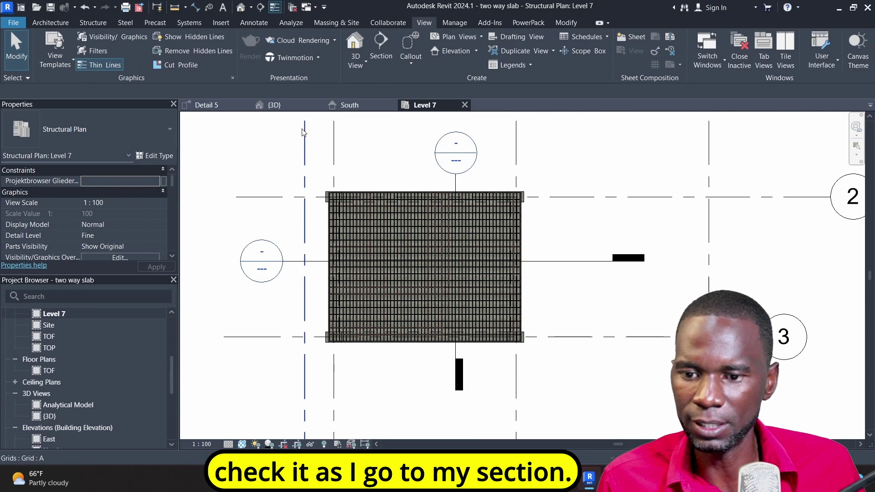
- In Detail 5, edit the sketch of the H16 shape 26 cranked bar set and delete its inclined segment
{"action": "left_click", "coordinate": [209, 108]}
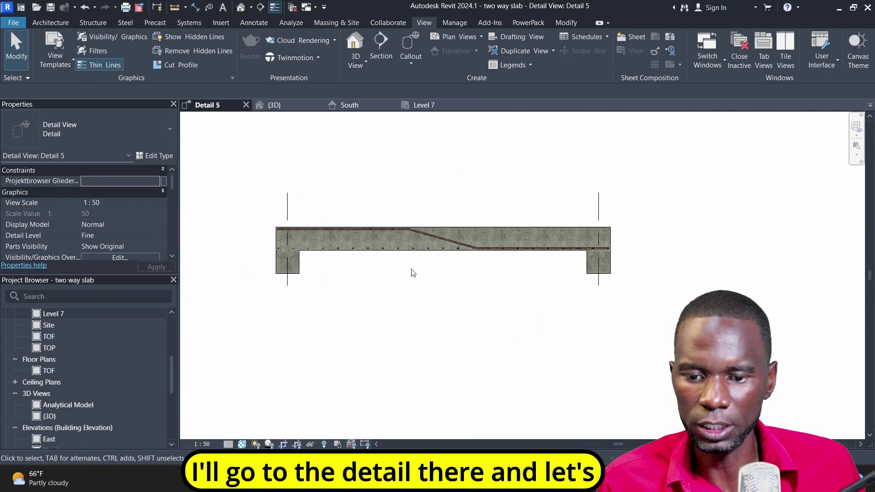
{"action": "scroll", "coordinate": [376, 249], "scroll_direction": "up", "scroll_amount": 3}
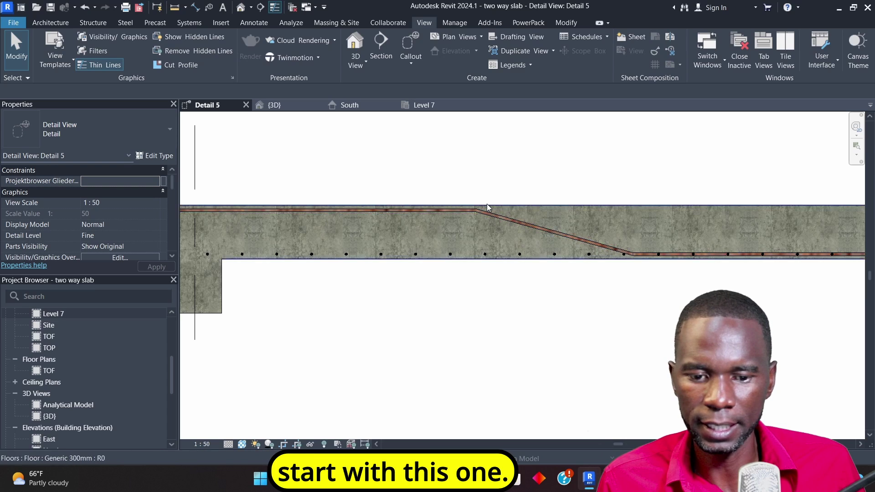
{"action": "scroll", "coordinate": [486, 223], "scroll_direction": "down", "scroll_amount": 2}
{"action": "scroll", "coordinate": [486, 223], "scroll_direction": "up", "scroll_amount": 3}
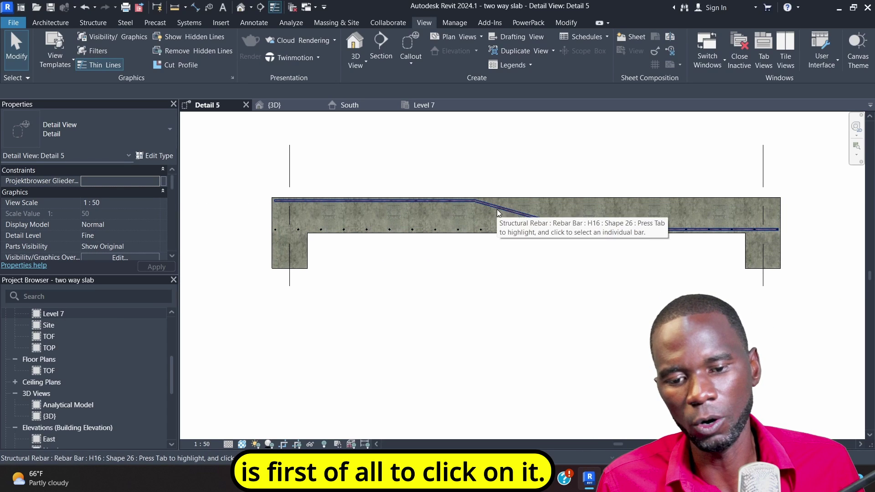
{"action": "left_click", "coordinate": [496, 223]}
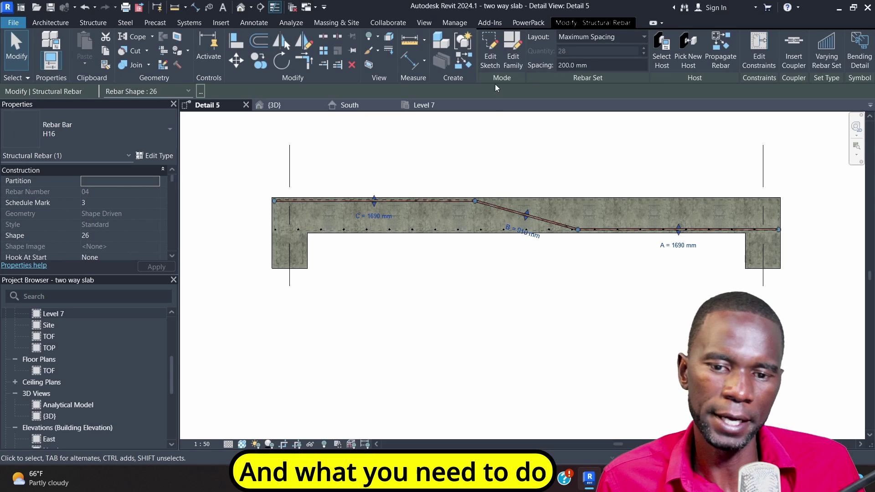
{"action": "left_click", "coordinate": [490, 49]}
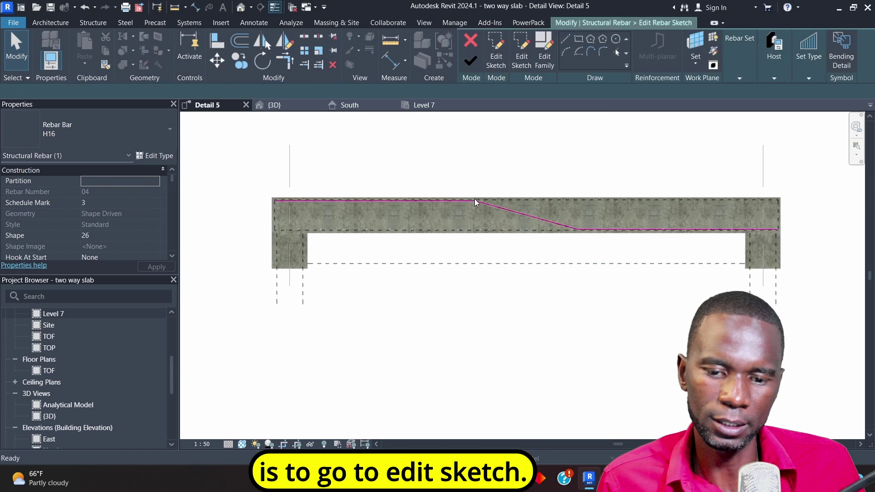
{"action": "scroll", "coordinate": [546, 226], "scroll_direction": "up", "scroll_amount": 3}
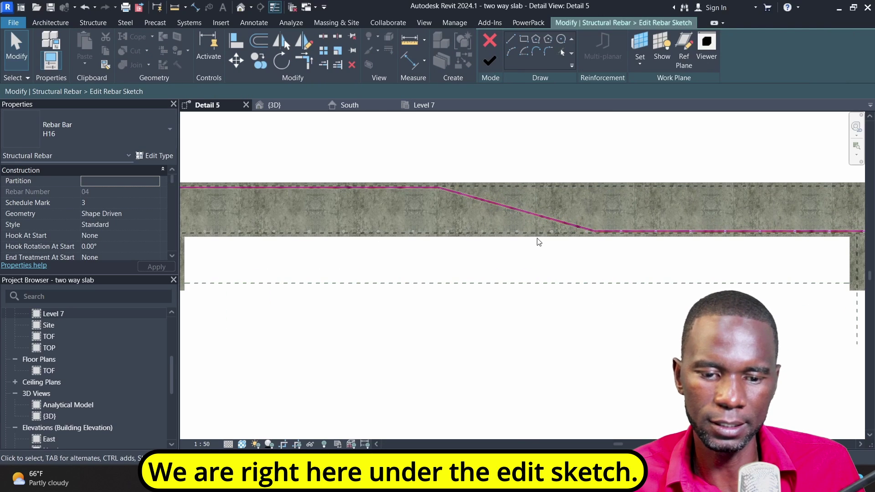
{"action": "left_click", "coordinate": [532, 214]}
{"action": "scroll", "coordinate": [447, 225], "scroll_direction": "down", "scroll_amount": 2}
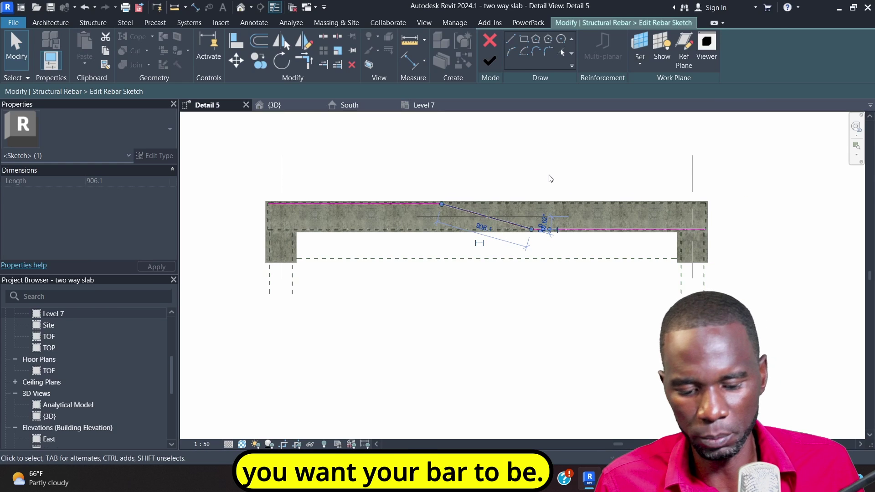
{"action": "key", "text": "Escape"}
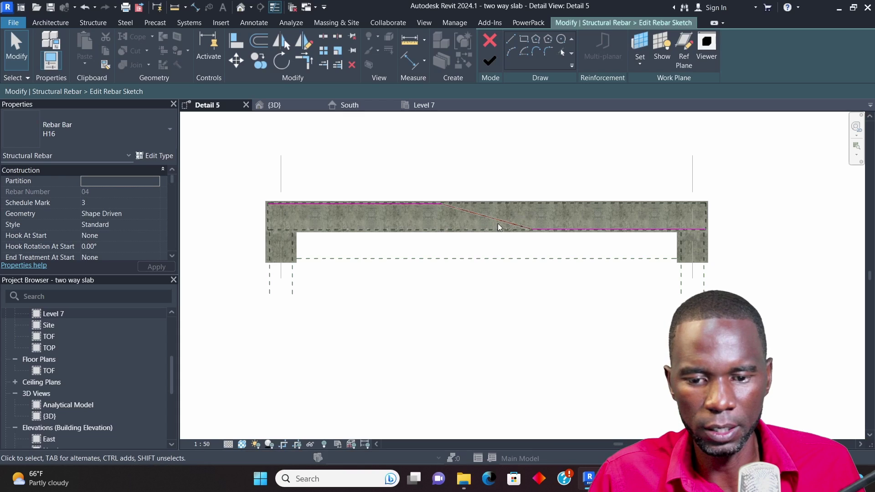
- Shorten the bar sketch's upper horizontal segment to 800 mm from its outer end
{"action": "left_click", "coordinate": [437, 204]}
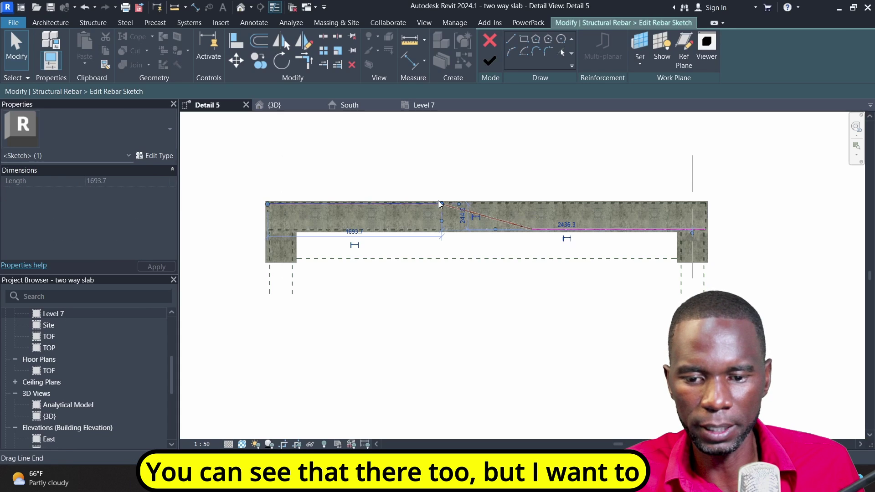
{"action": "left_click_drag", "start_coordinate": [441, 203], "coordinate": [335, 204]}
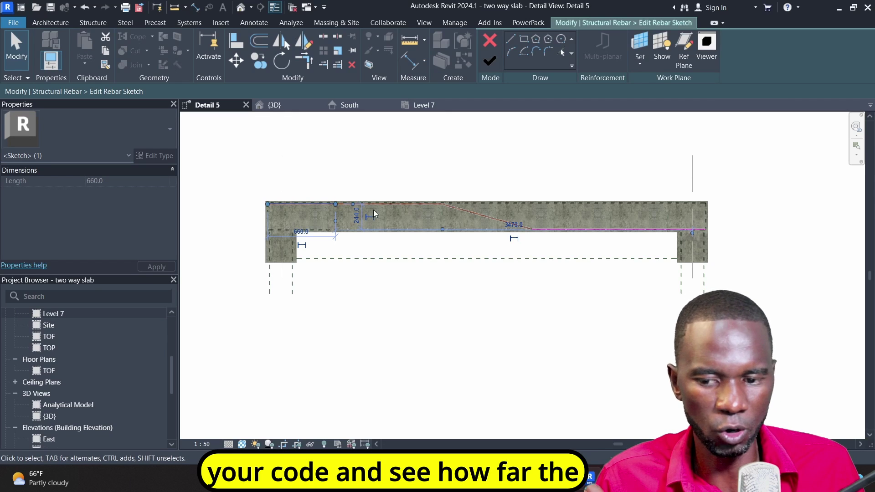
{"action": "scroll", "coordinate": [288, 211], "scroll_direction": "up", "scroll_amount": 5}
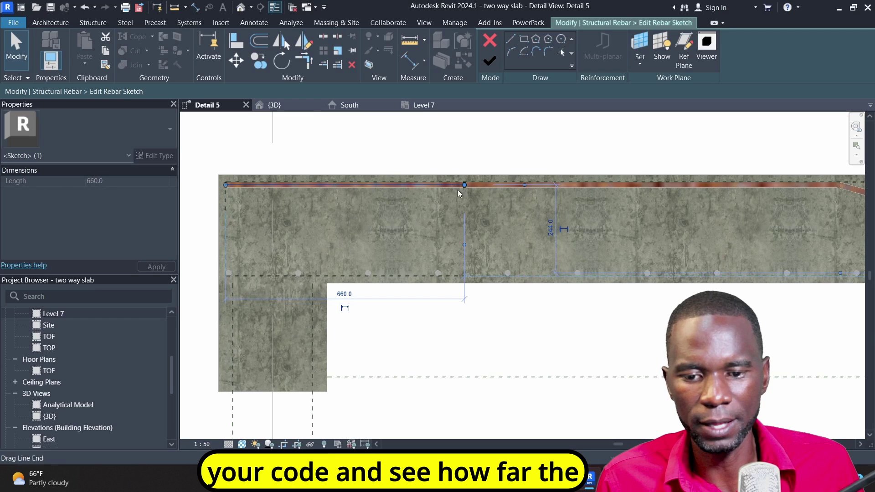
{"action": "scroll", "coordinate": [460, 194], "scroll_direction": "down", "scroll_amount": 2}
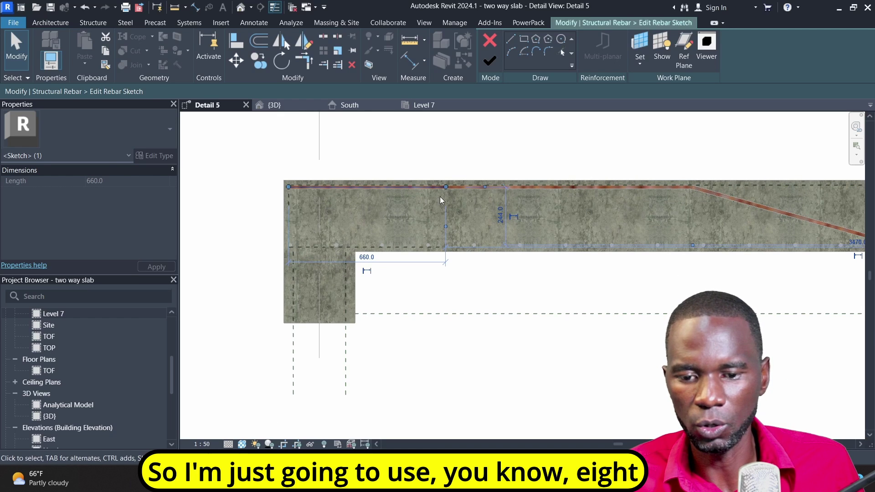
{"action": "left_click_drag", "start_coordinate": [446, 187], "coordinate": [479, 187]}
{"action": "scroll", "coordinate": [479, 185], "scroll_direction": "down", "scroll_amount": 2}
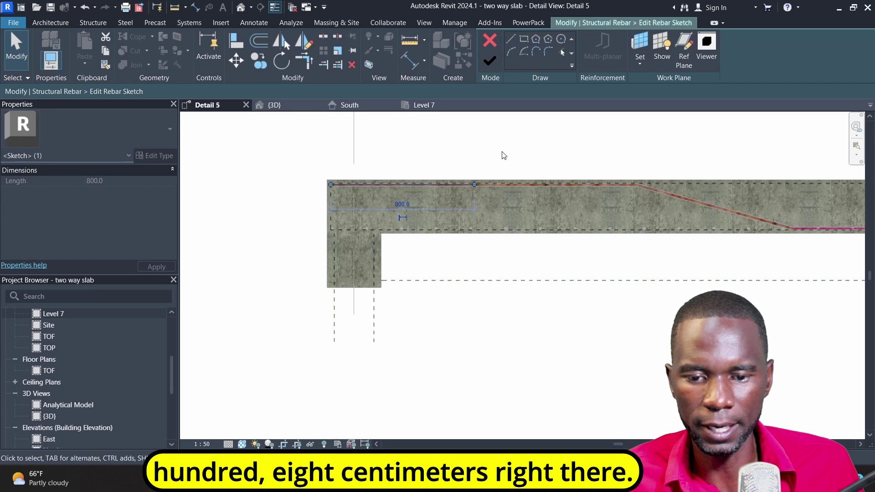
- Draw a 45-degree line from the inner end of the upper segment down to the slab's bottom cover line
{"action": "left_click", "coordinate": [511, 40]}
{"action": "left_click", "coordinate": [474, 184]}
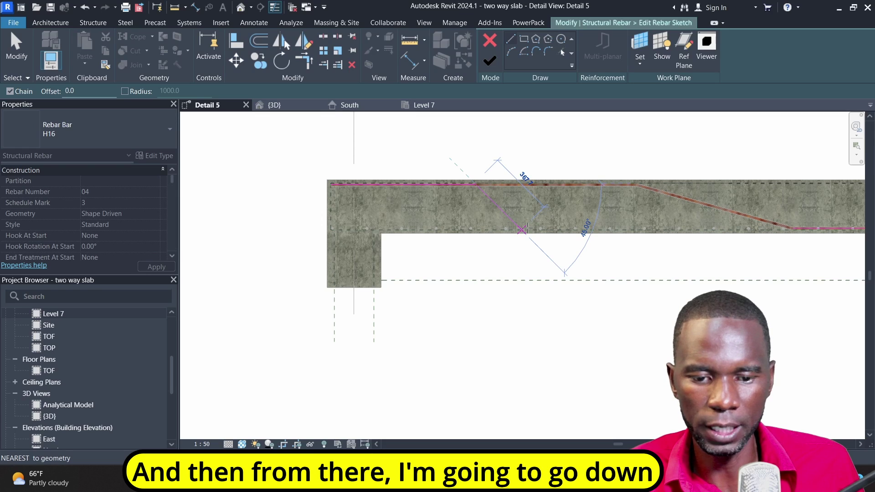
{"action": "left_click", "coordinate": [522, 228]}
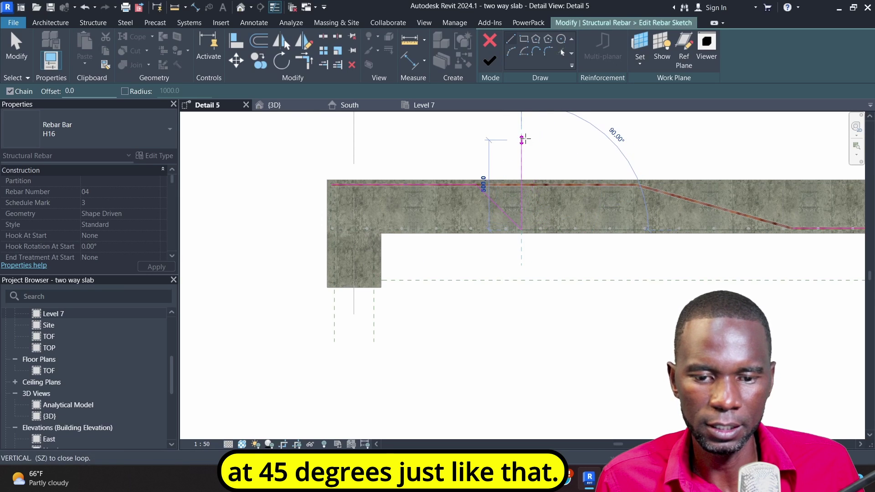
{"action": "right_click", "coordinate": [523, 137]}
{"action": "left_click", "coordinate": [547, 145]}
{"action": "scroll", "coordinate": [341, 185], "scroll_direction": "down", "scroll_amount": 3}
{"action": "scroll", "coordinate": [342, 189], "scroll_direction": "down", "scroll_amount": 1}
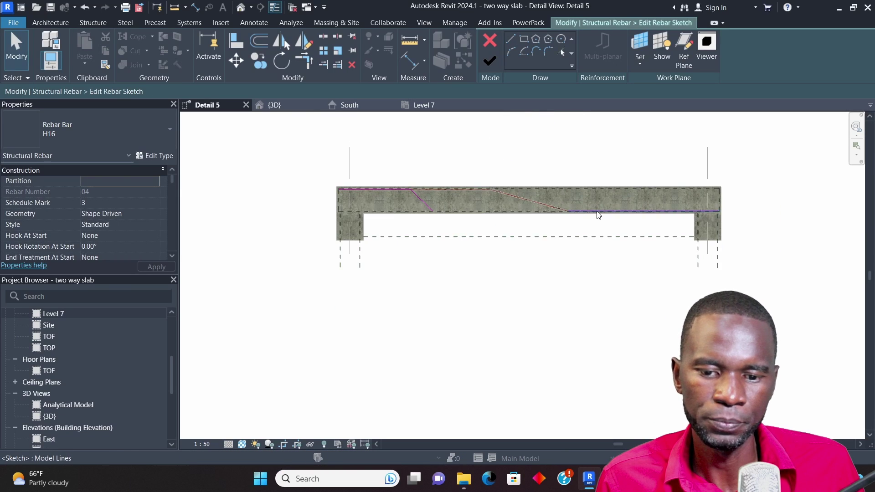
- Trim/extend the lower horizontal segment to meet the foot of the 45-degree line, keeping the sloped part, and finish the bar sketch
{"action": "scroll", "coordinate": [576, 172], "scroll_direction": "up", "scroll_amount": 2}
{"action": "key", "text": "r"}
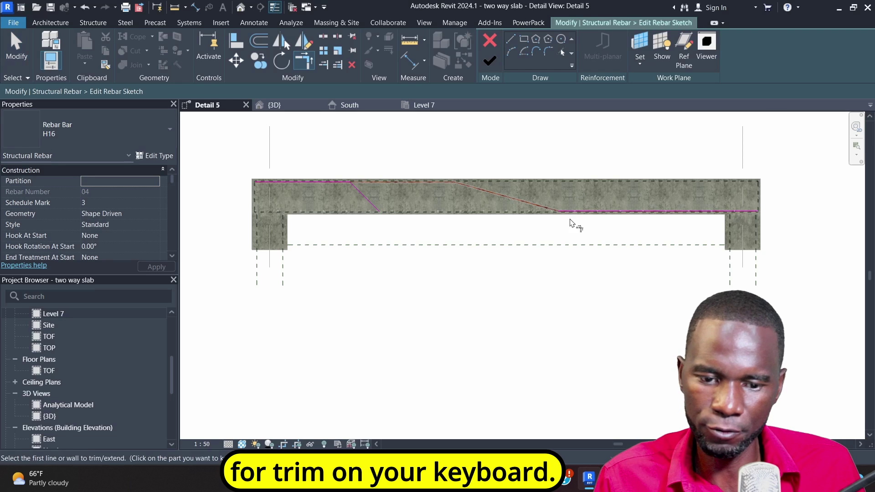
{"action": "left_click", "coordinate": [576, 216]}
{"action": "left_click", "coordinate": [377, 211]}
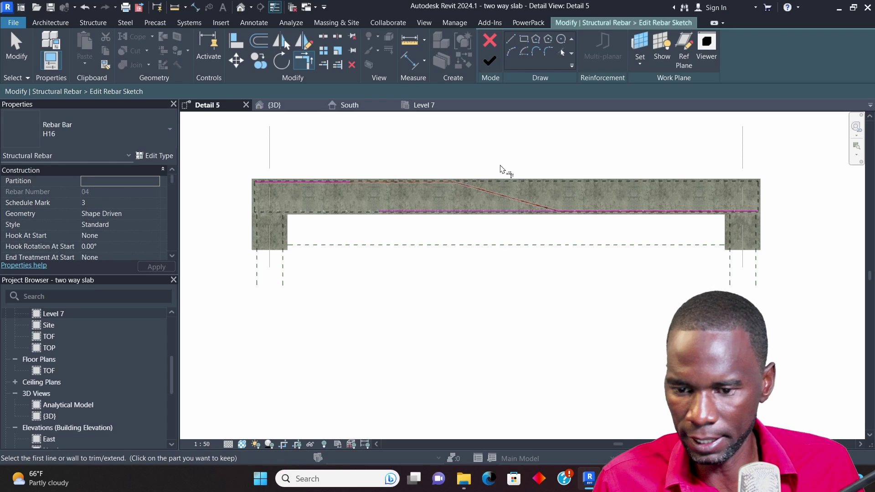
{"action": "key", "text": "ctrl+z"}
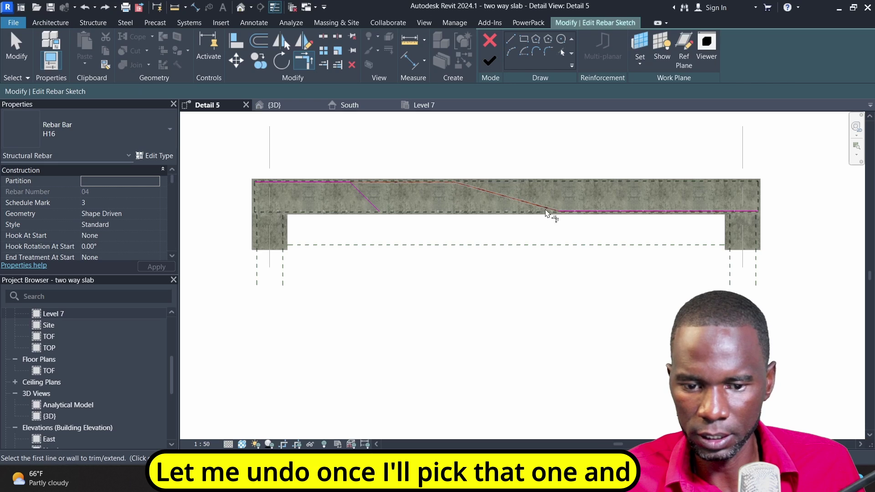
{"action": "left_click", "coordinate": [370, 204]}
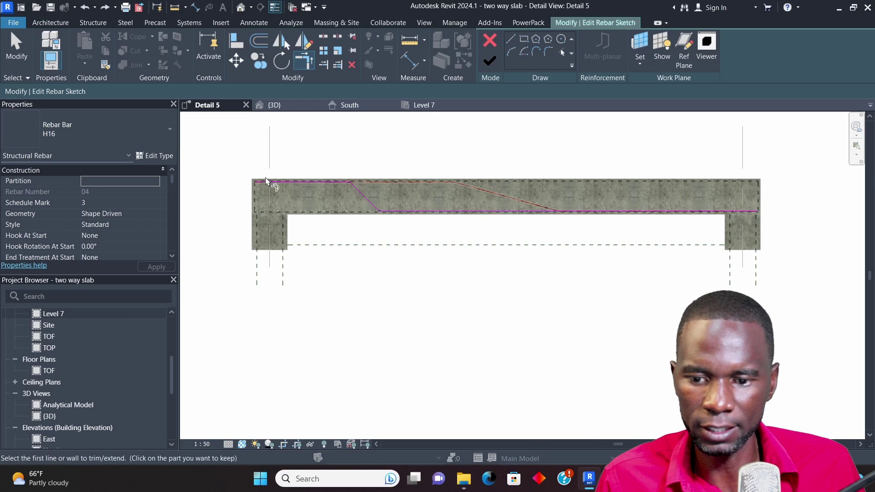
{"action": "left_click", "coordinate": [489, 61]}
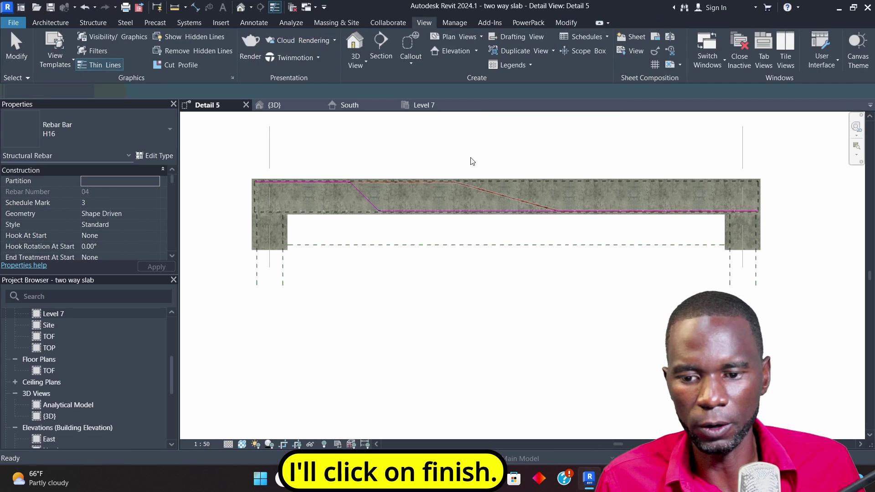
{"action": "left_click", "coordinate": [464, 280]}
- Select the reshaped cranked bar set and check its A, B and C segment lengths
{"action": "left_click", "coordinate": [377, 209]}
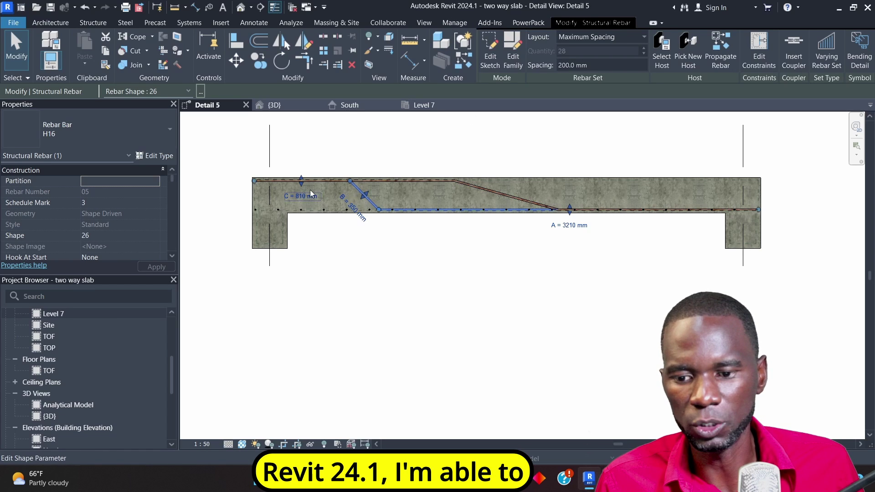
{"action": "scroll", "coordinate": [310, 194], "scroll_direction": "up", "scroll_amount": 2}
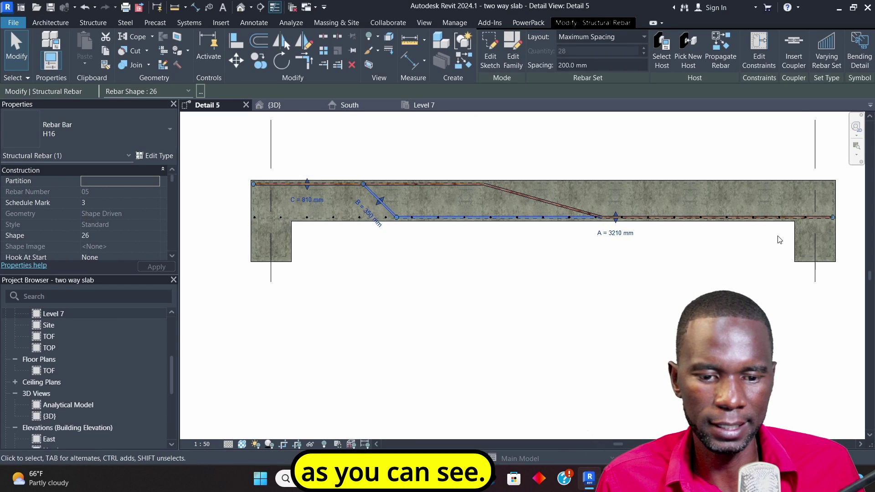
{"action": "left_click", "coordinate": [547, 277]}
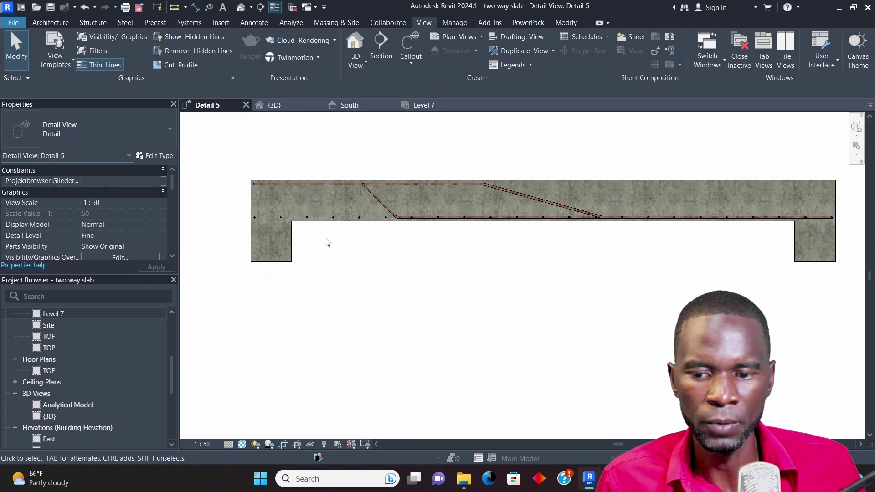
- Turn on Override Hook Lengths for the reshaped bar set and look through its dimension parameters
{"action": "left_click", "coordinate": [336, 210]}
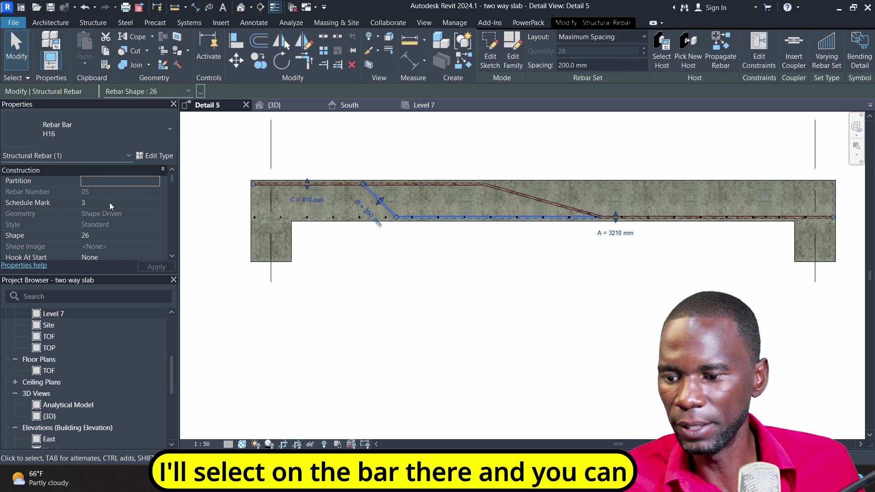
{"action": "scroll", "coordinate": [110, 202], "scroll_direction": "down", "scroll_amount": 5}
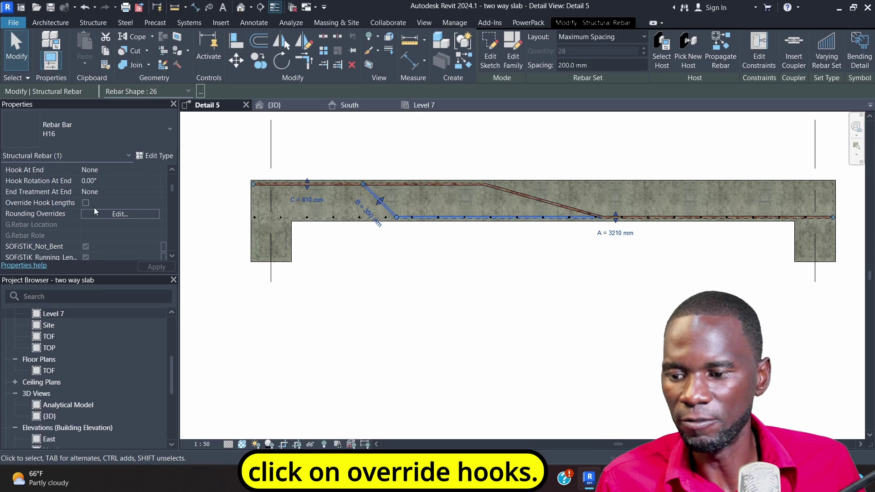
{"action": "left_click", "coordinate": [86, 203]}
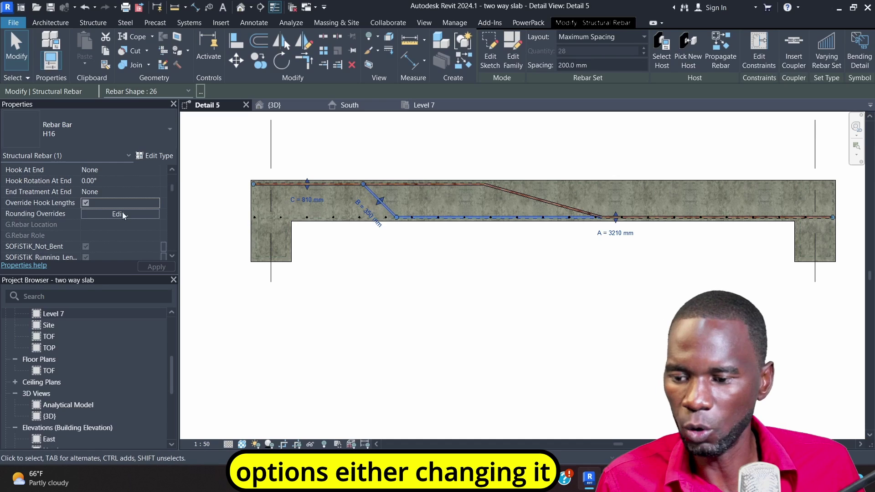
{"action": "scroll", "coordinate": [76, 196], "scroll_direction": "down", "scroll_amount": 5}
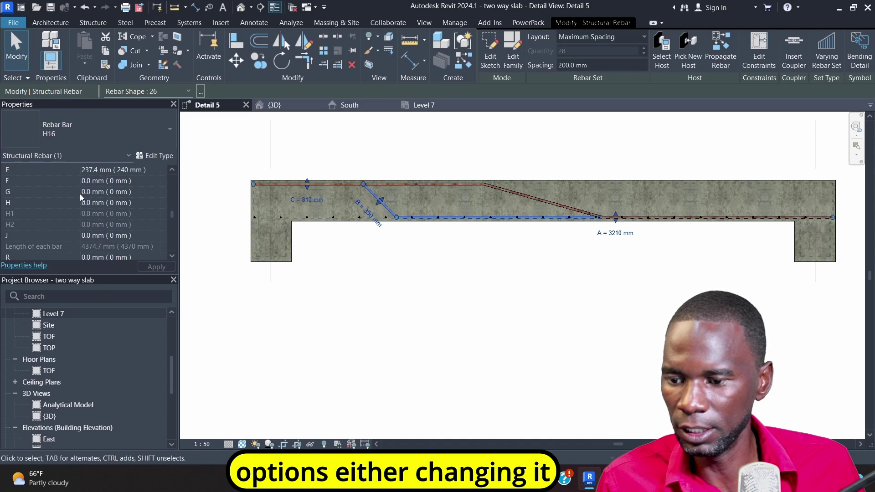
- Set both the start hook and the end hook of the reshaped bar set to Standard - 90 deg
{"action": "scroll", "coordinate": [109, 177], "scroll_direction": "up", "scroll_amount": 5}
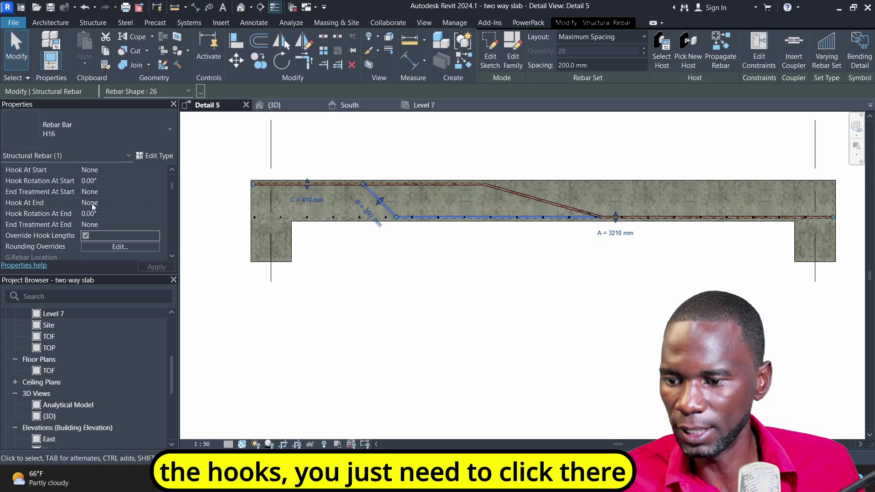
{"action": "left_click", "coordinate": [154, 170]}
{"action": "left_click", "coordinate": [114, 193]}
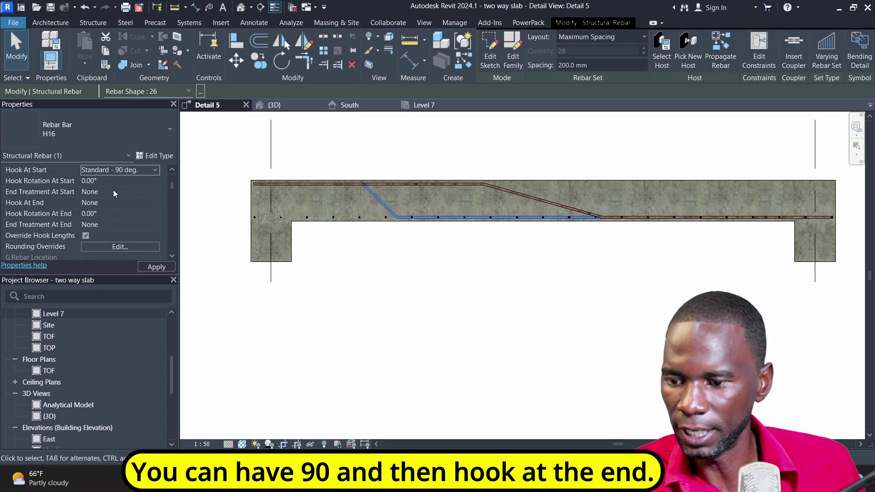
{"action": "left_click", "coordinate": [155, 203]}
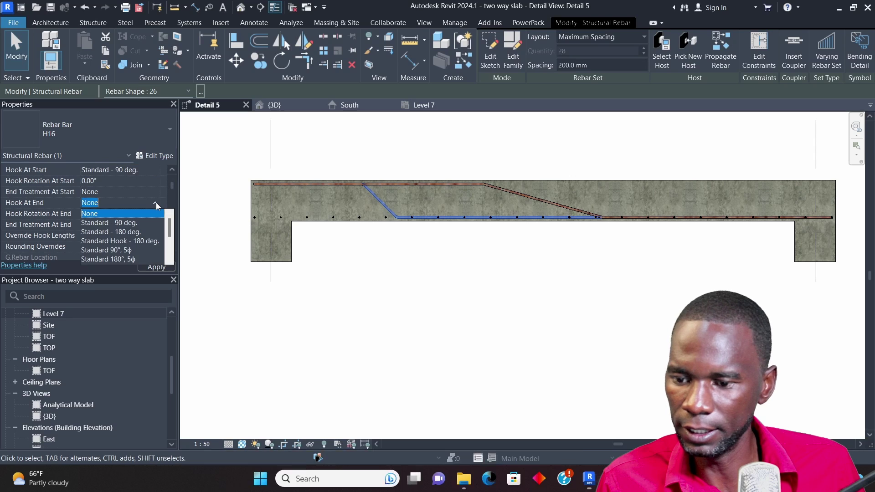
{"action": "left_click", "coordinate": [117, 226]}
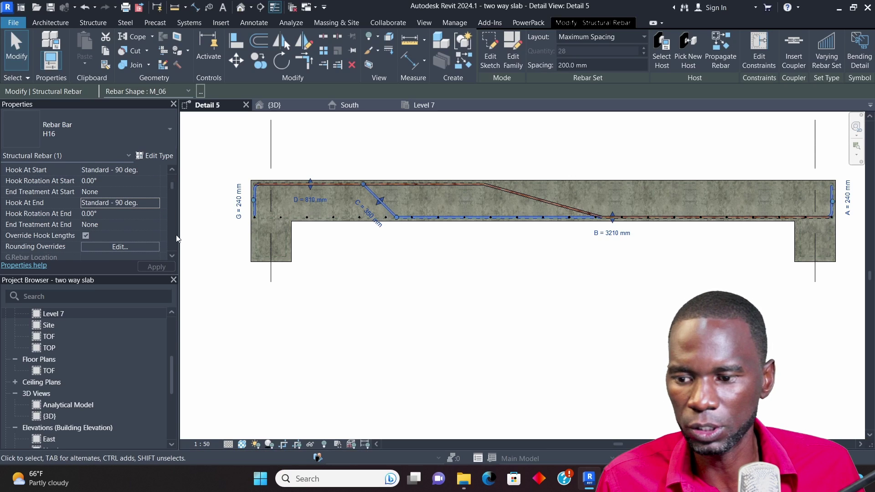
- Set the end hook length A of the reshaped bar set to 100 mm in its dimension parameters
{"action": "scroll", "coordinate": [110, 210], "scroll_direction": "down", "scroll_amount": 1}
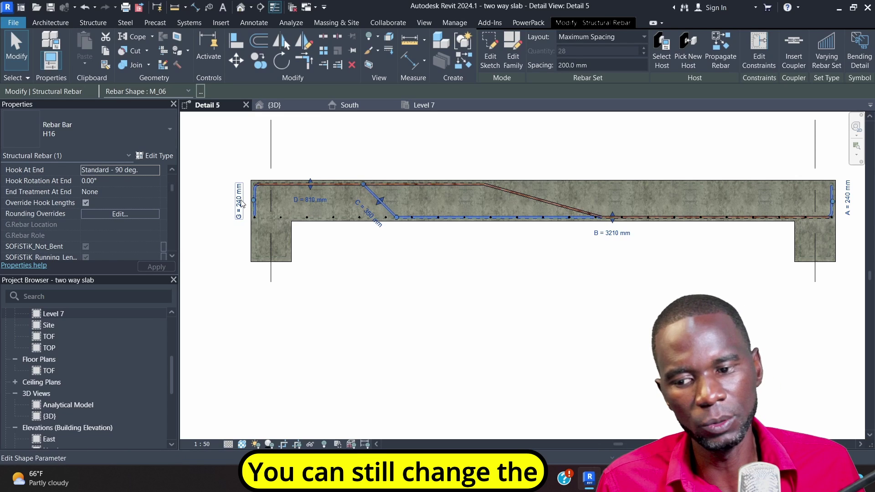
{"action": "scroll", "coordinate": [92, 195], "scroll_direction": "down", "scroll_amount": 10}
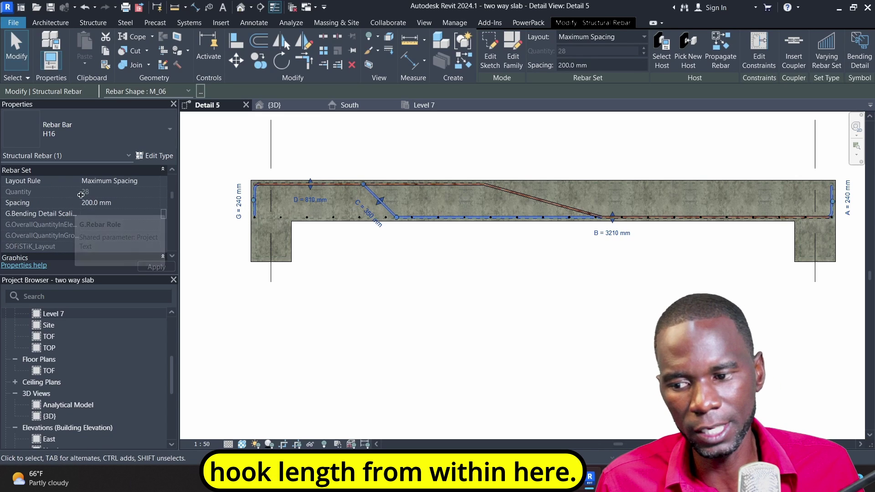
{"action": "scroll", "coordinate": [91, 195], "scroll_direction": "down", "scroll_amount": 2}
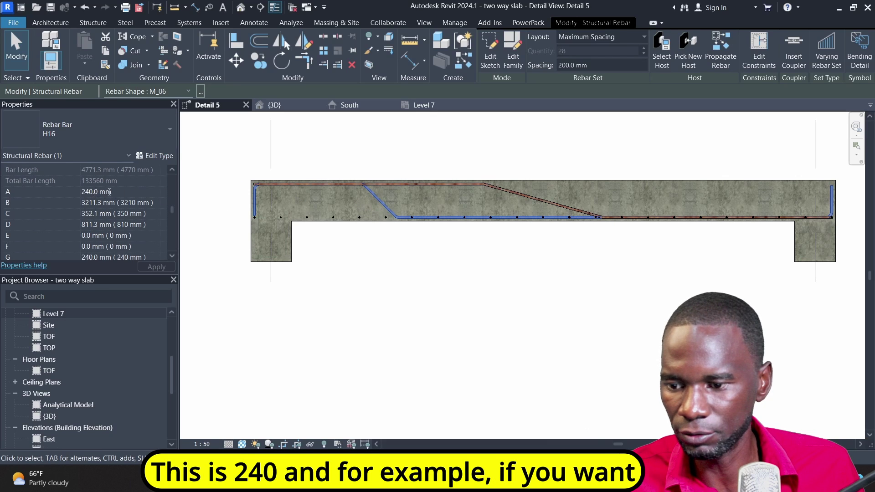
{"action": "type", "text": "100"}
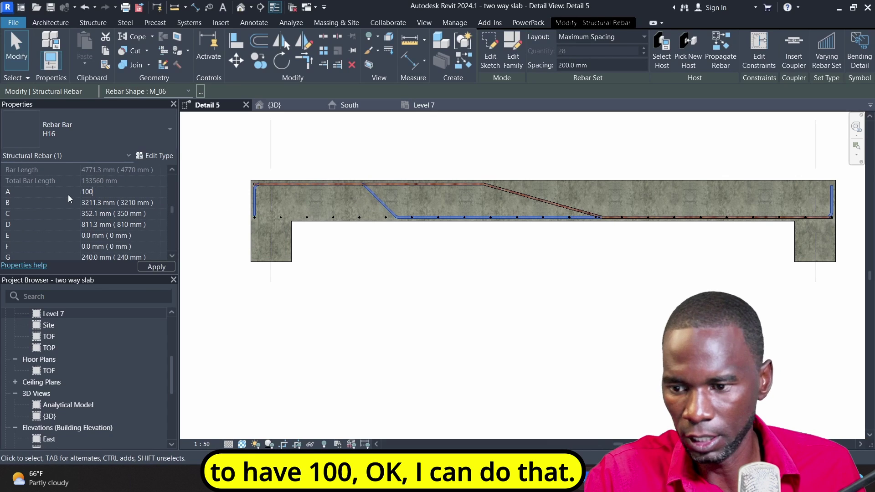
{"action": "left_click", "coordinate": [469, 315]}
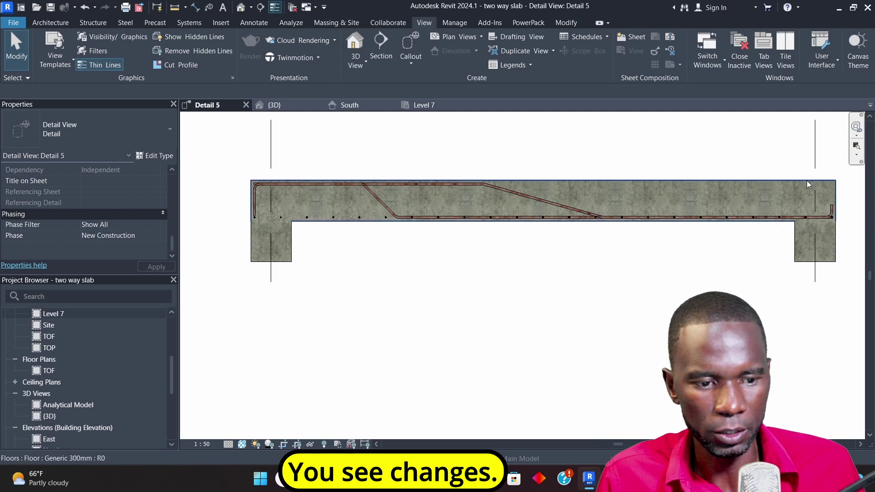
- Set the hook length G at the bar set's upper end to 100 mm using its in-view segment dimension
{"action": "scroll", "coordinate": [245, 201], "scroll_direction": "up", "scroll_amount": 3}
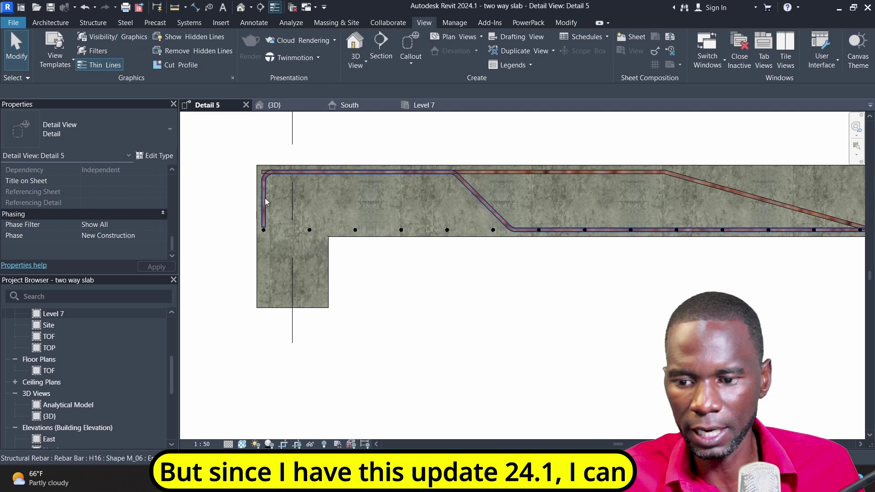
{"action": "left_click", "coordinate": [267, 202]}
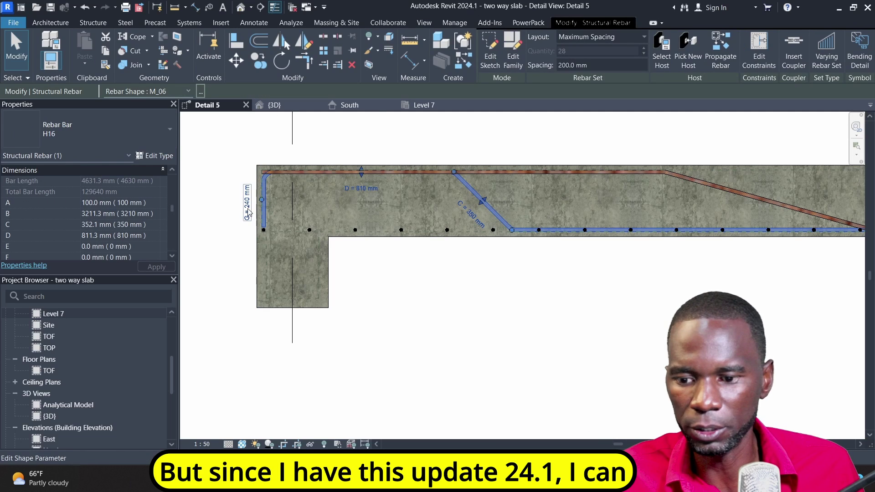
{"action": "left_click", "coordinate": [248, 212]}
{"action": "type", "text": "100"}
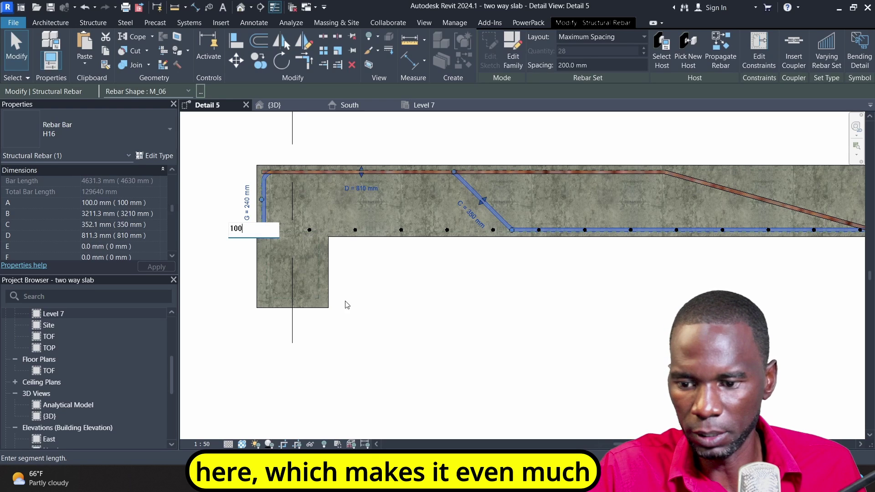
{"action": "key", "text": "Return"}
{"action": "key", "text": "Escape"}
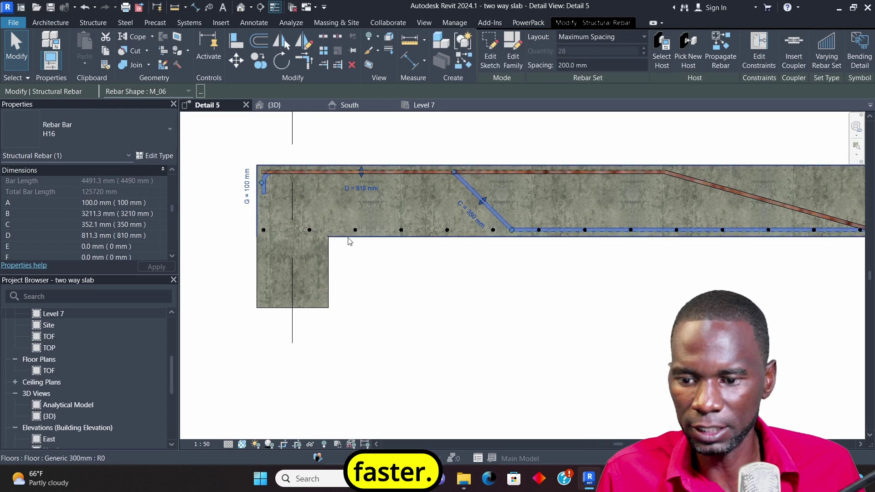
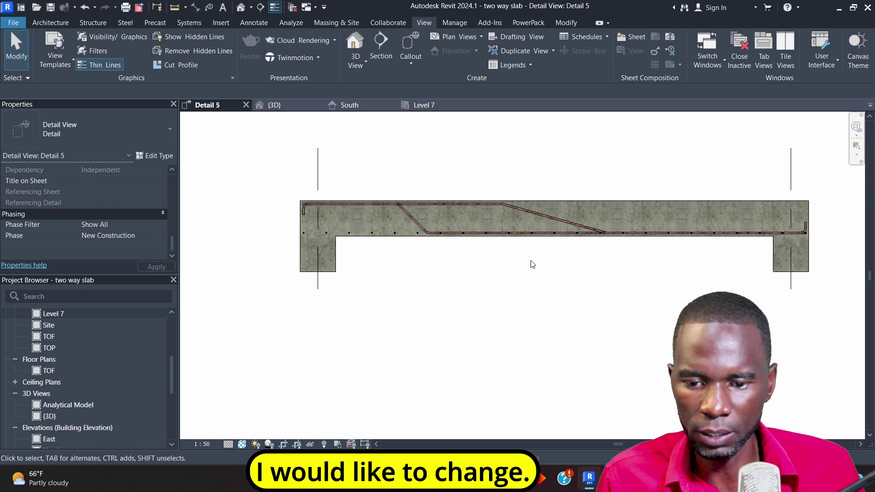
- Cycle the other shape 26 bar set's orientation until its upper segment lies over the opposite beam, mirroring the reshaped bars
{"action": "left_click", "coordinate": [529, 227]}
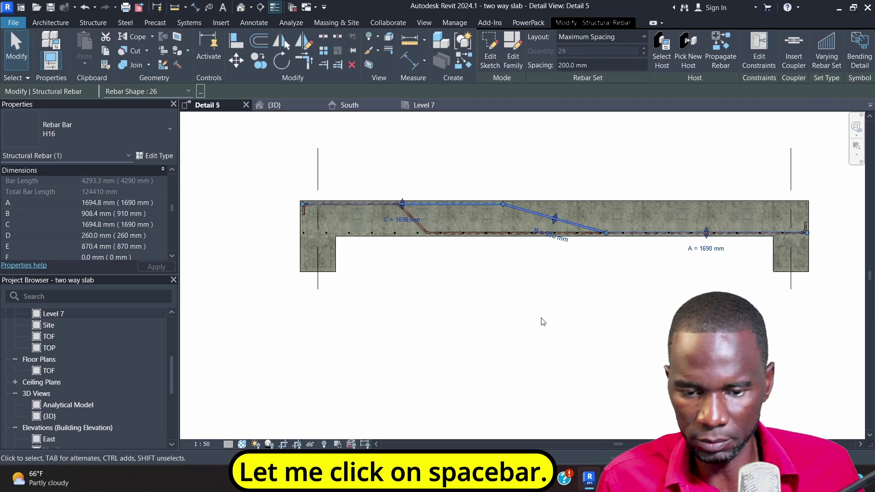
{"action": "key", "text": "space"}
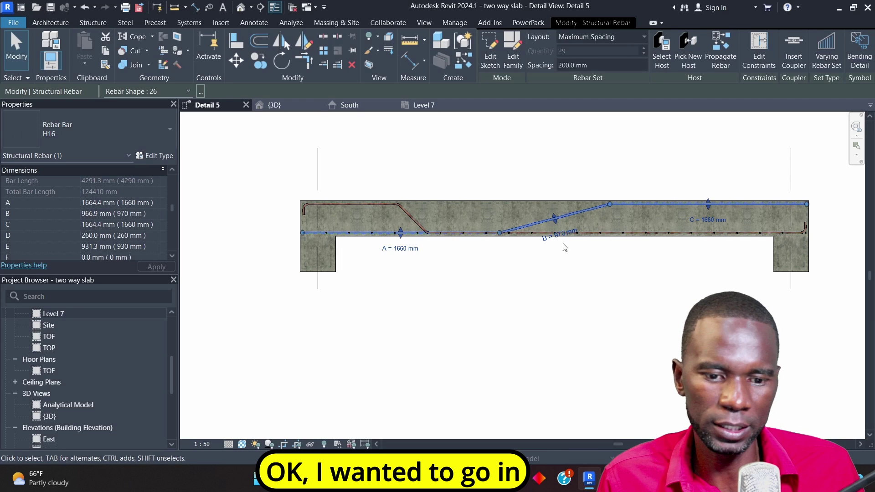
{"action": "key", "text": "space"}
{"action": "key", "text": "space"}
{"action": "key", "text": "space"}
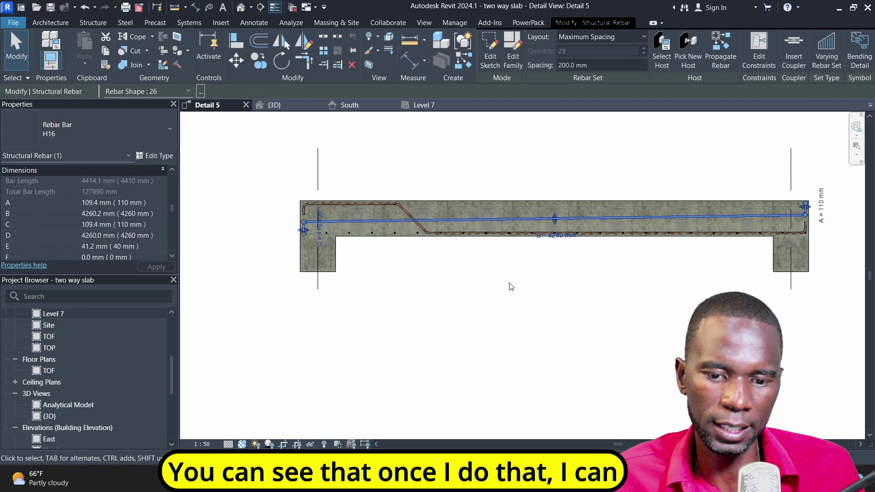
{"action": "key", "text": "space"}
{"action": "key", "text": "space"}
{"action": "key", "text": "space"}
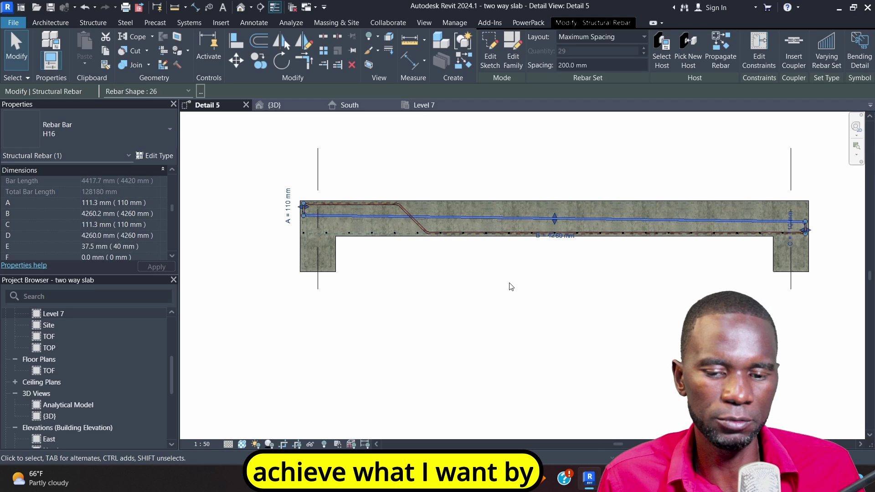
{"action": "key", "text": "space"}
{"action": "key", "text": "space"}
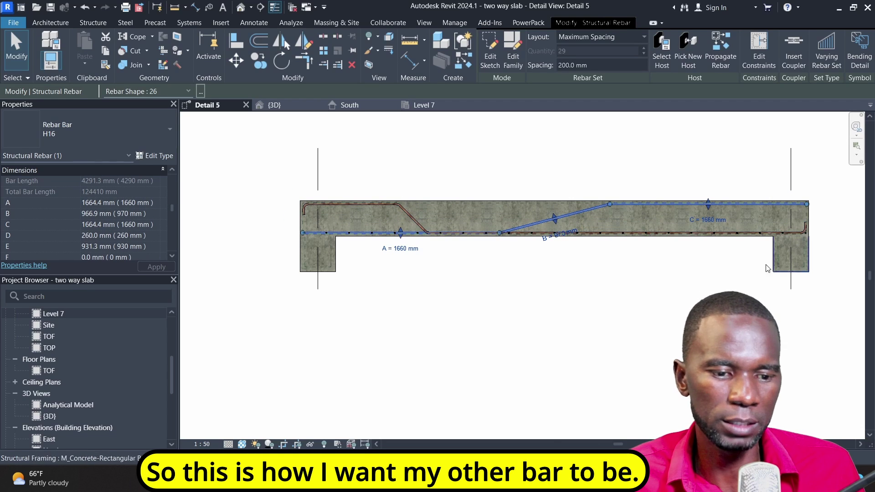
- Open the flipped bar set's sketch for editing and delete its sloped middle segment
{"action": "left_click", "coordinate": [569, 301]}
{"action": "left_click", "coordinate": [577, 209]}
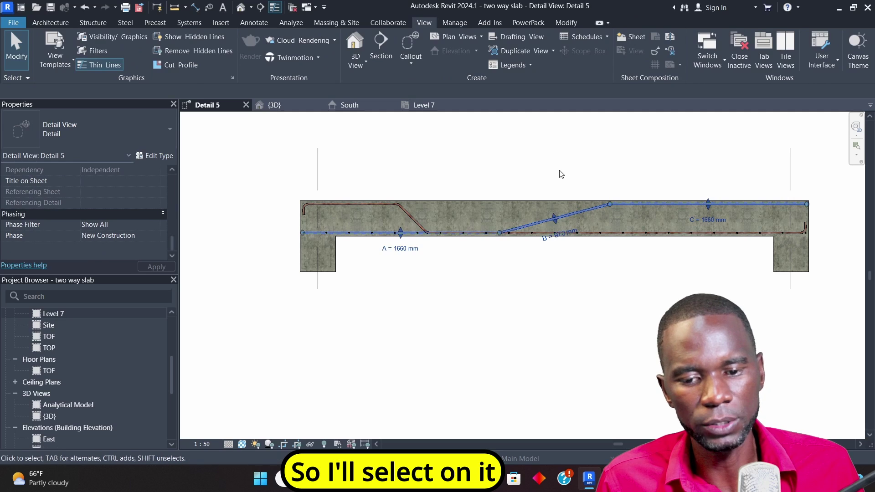
{"action": "left_click", "coordinate": [488, 45]}
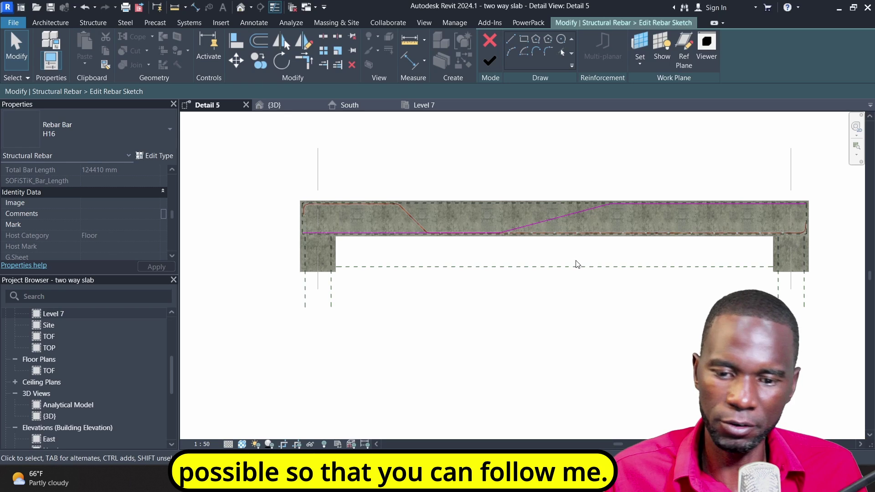
{"action": "scroll", "coordinate": [728, 201], "scroll_direction": "up", "scroll_amount": 2}
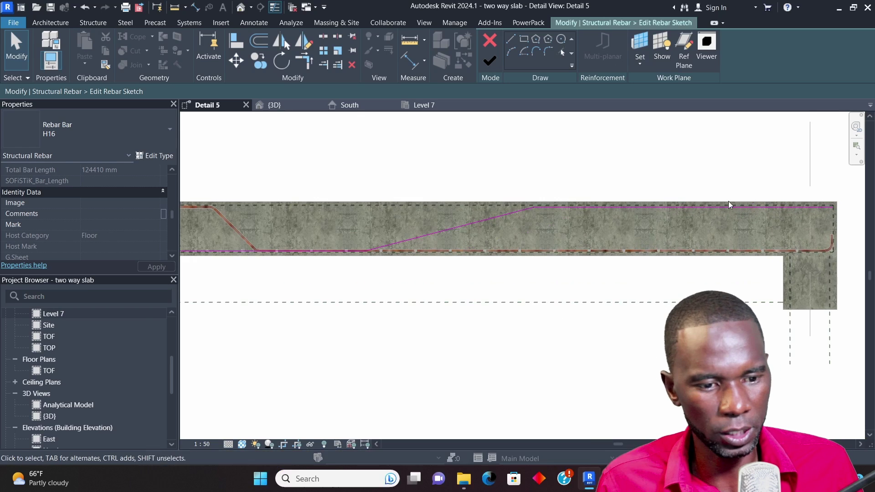
{"action": "scroll", "coordinate": [585, 201], "scroll_direction": "down", "scroll_amount": 3}
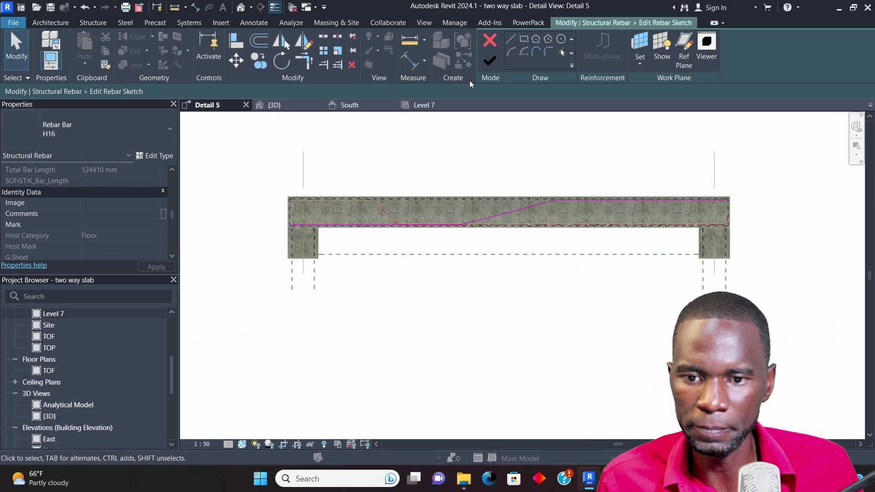
{"action": "left_click", "coordinate": [511, 213]}
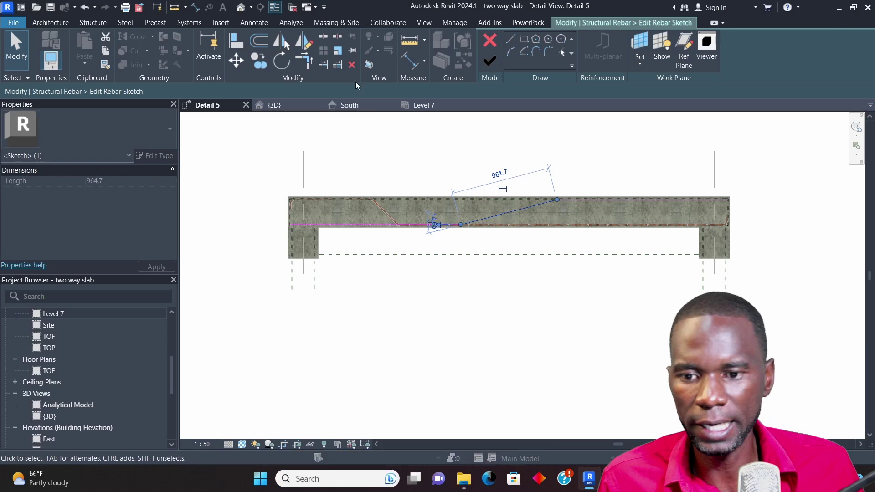
{"action": "left_click", "coordinate": [352, 64]}
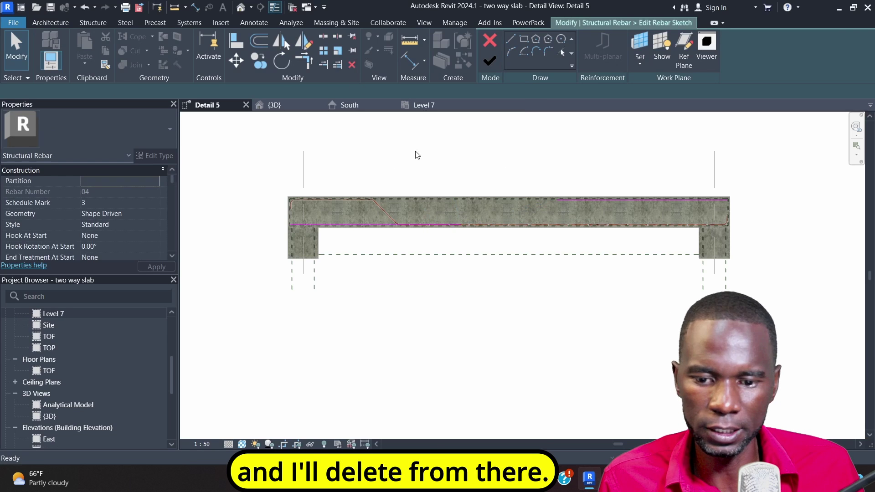
- Shorten the upper horizontal segment from its inner end and set its length to 800 mm
{"action": "left_click", "coordinate": [633, 201]}
{"action": "left_click_drag", "start_coordinate": [557, 199], "coordinate": [633, 198]}
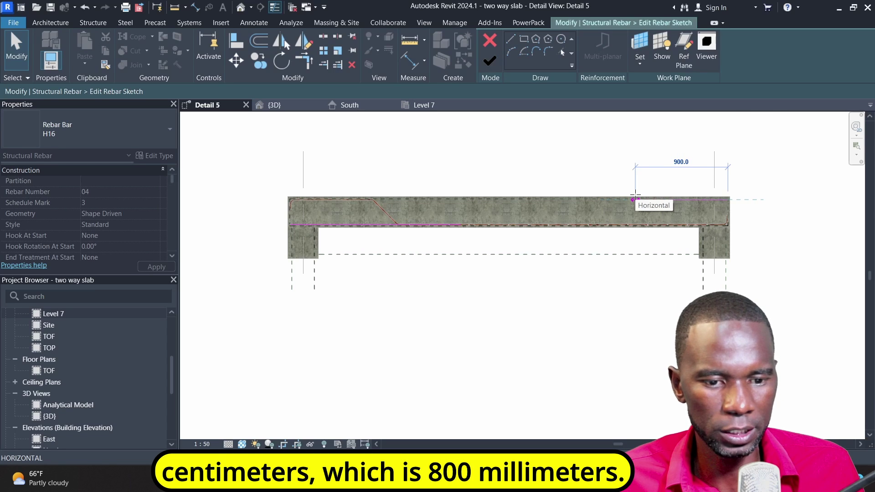
{"action": "left_click_drag", "start_coordinate": [637, 197], "coordinate": [641, 197]}
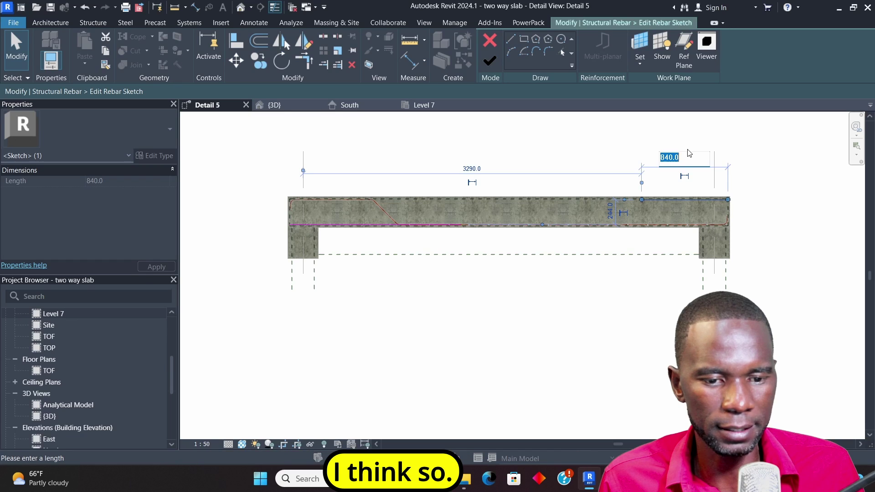
{"action": "type", "text": "8"}
{"action": "key", "text": "Return"}
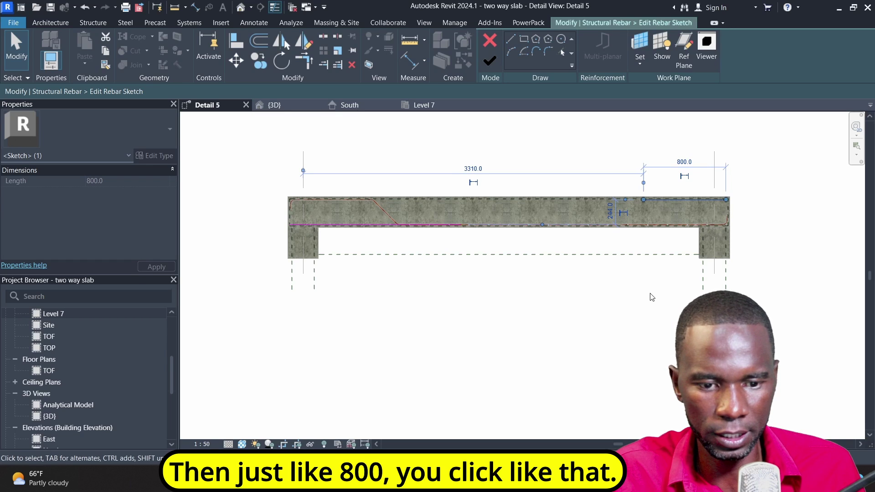
{"action": "scroll", "coordinate": [655, 250], "scroll_direction": "down", "scroll_amount": 1}
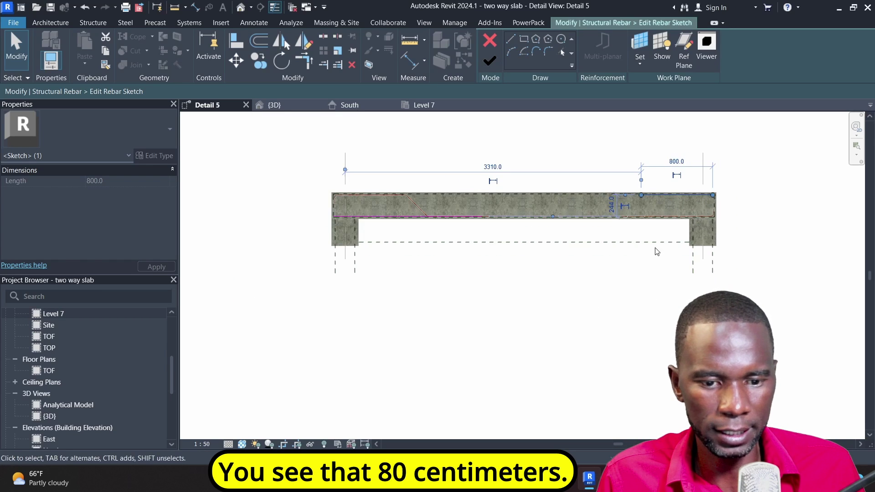
{"action": "left_click", "coordinate": [521, 243]}
- Draw a 45-degree line from the inner end of the 800 mm upper segment down towards the slab's bottom bars
{"action": "scroll", "coordinate": [483, 224], "scroll_direction": "up", "scroll_amount": 2}
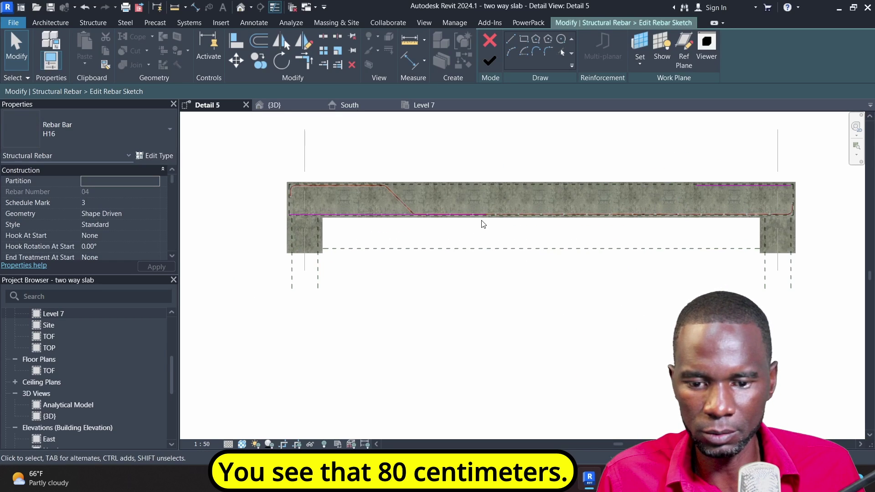
{"action": "left_click", "coordinate": [511, 43]}
{"action": "left_click", "coordinate": [696, 185]}
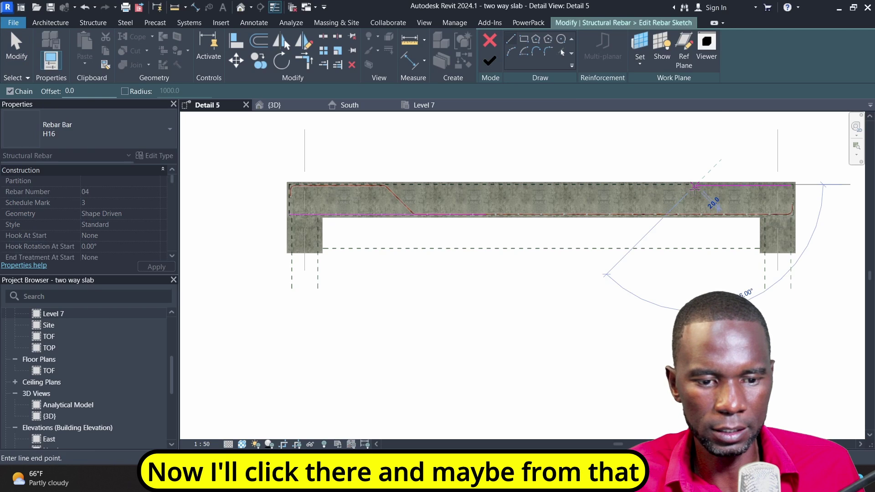
{"action": "scroll", "coordinate": [672, 211], "scroll_direction": "up", "scroll_amount": 1}
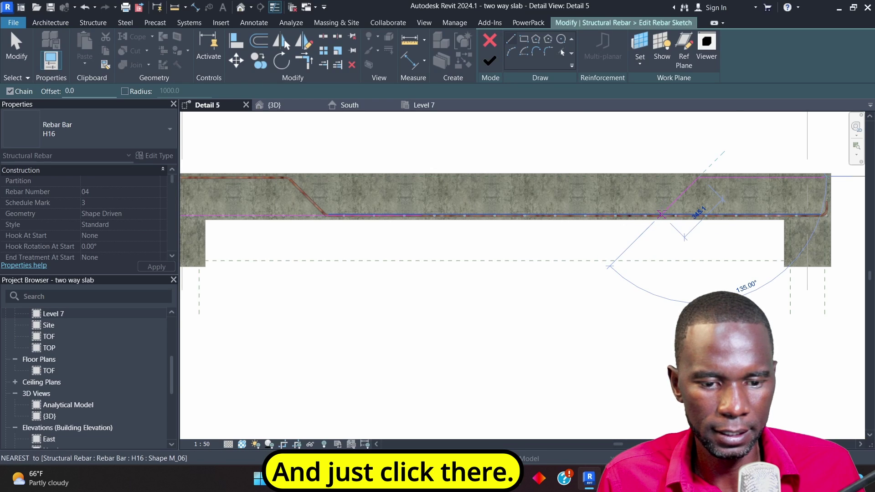
{"action": "left_click", "coordinate": [663, 212]}
{"action": "key", "text": "Escape"}
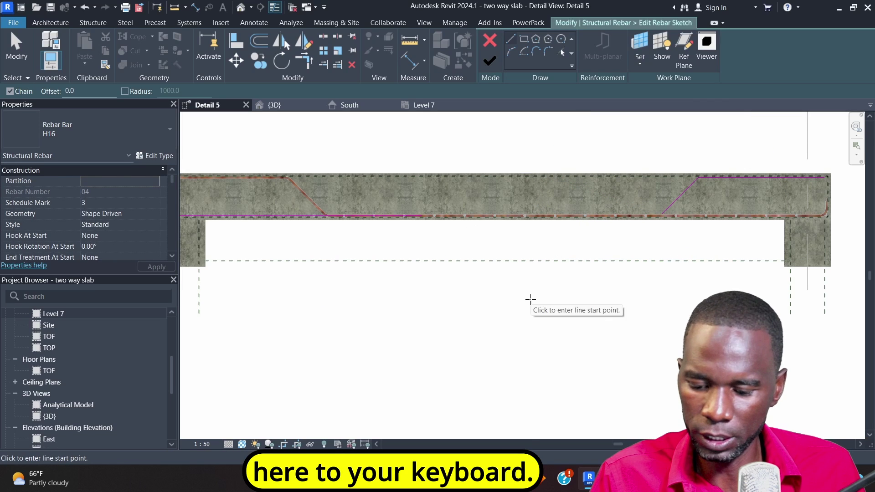
- Trim/extend the lower horizontal segment across the span to join the foot of the new 45-degree line
{"action": "key", "text": "t"}
{"action": "key", "text": "r"}
{"action": "left_click", "coordinate": [409, 223]}
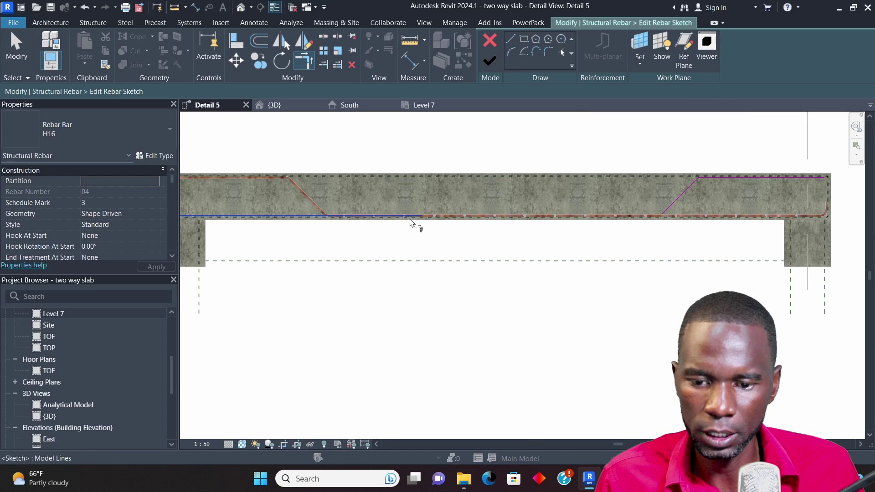
{"action": "left_click", "coordinate": [682, 209]}
{"action": "scroll", "coordinate": [520, 235], "scroll_direction": "down", "scroll_amount": 2}
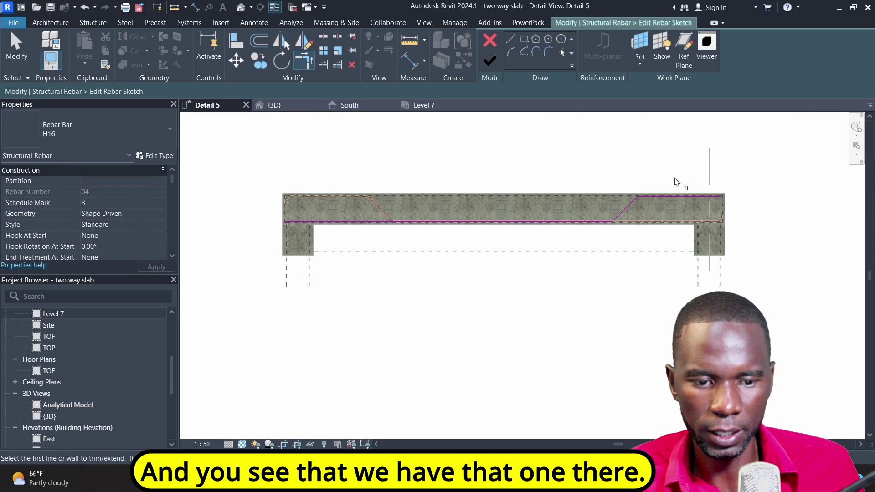
- Finish the sketch edit without saving the project and enable the hook length override on the reshaped bar set
{"action": "left_click", "coordinate": [490, 61]}
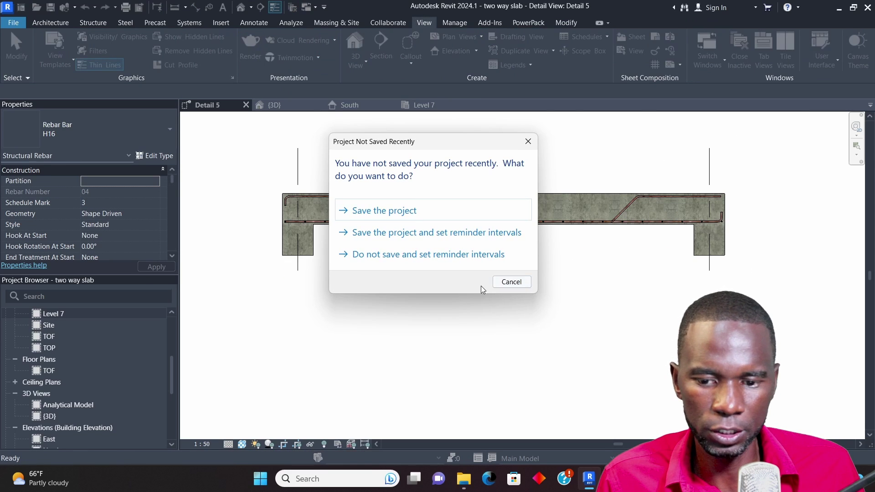
{"action": "left_click", "coordinate": [512, 282]}
{"action": "left_click", "coordinate": [622, 223]}
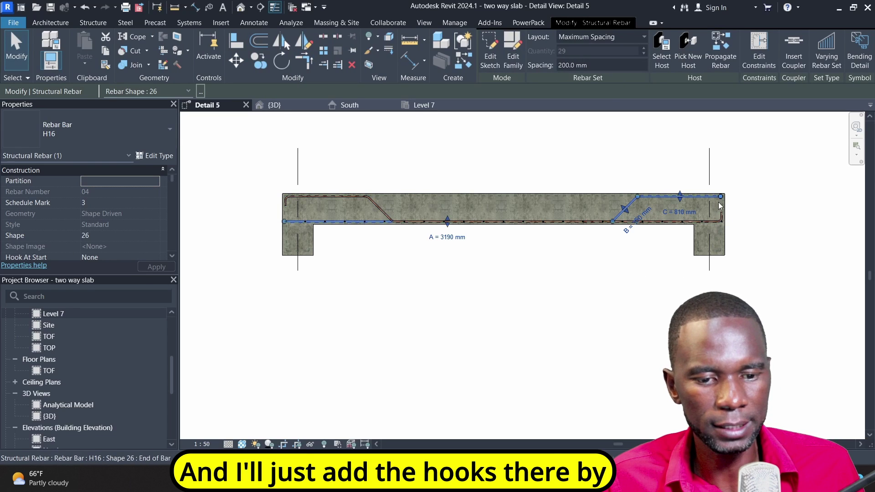
{"action": "scroll", "coordinate": [106, 218], "scroll_direction": "down", "scroll_amount": 5}
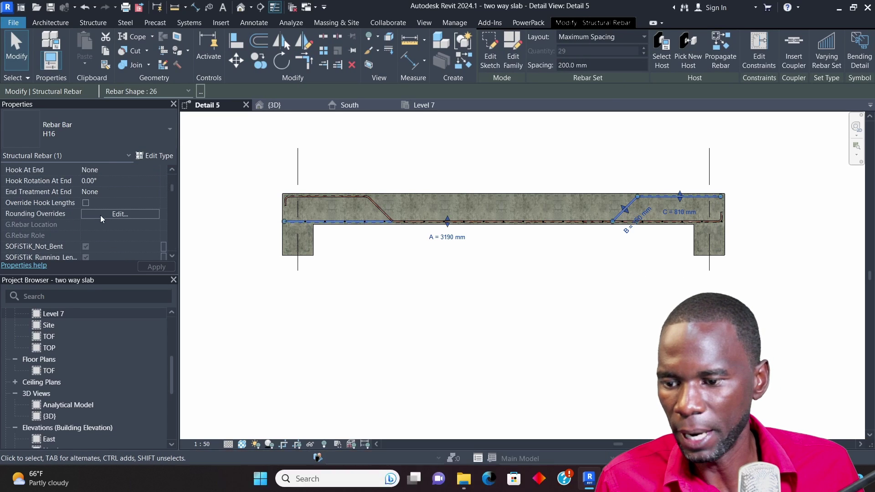
{"action": "left_click", "coordinate": [85, 204]}
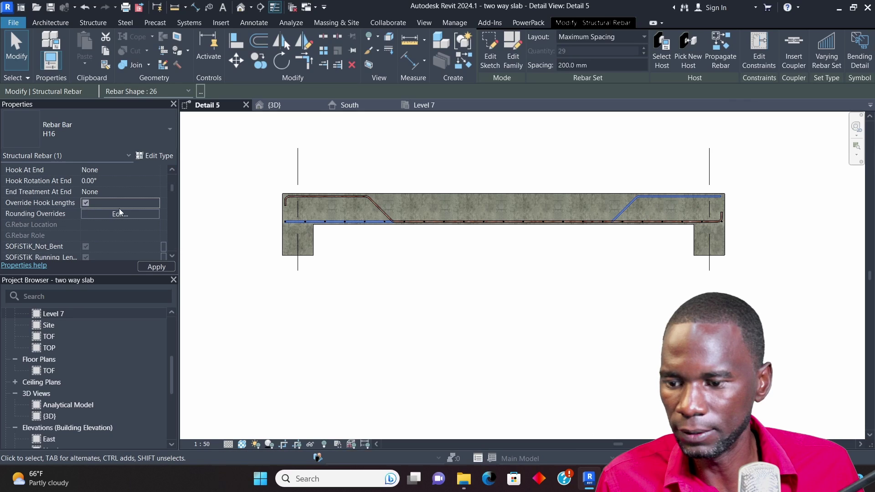
- Set both the start and end hooks of the reshaped bar set to Standard - 90 deg
{"action": "scroll", "coordinate": [124, 191], "scroll_direction": "up", "scroll_amount": 5}
{"action": "scroll", "coordinate": [112, 199], "scroll_direction": "down", "scroll_amount": 5}
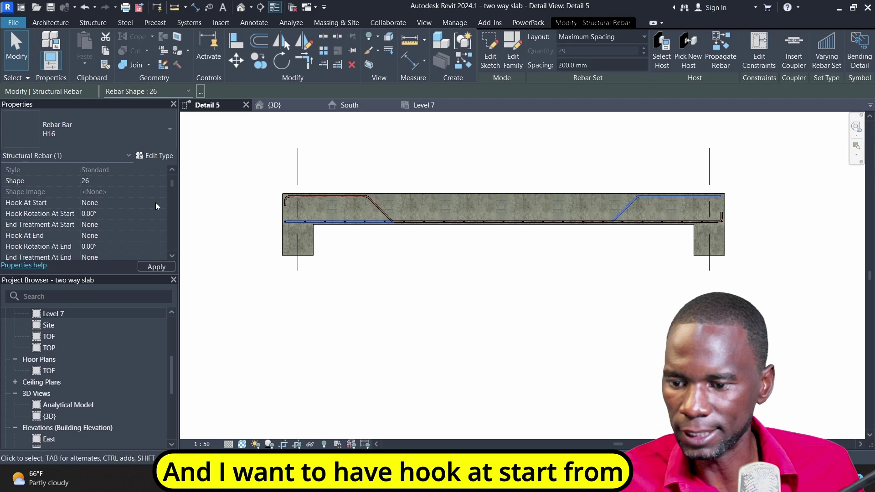
{"action": "left_click", "coordinate": [155, 202]}
{"action": "left_click", "coordinate": [129, 220]}
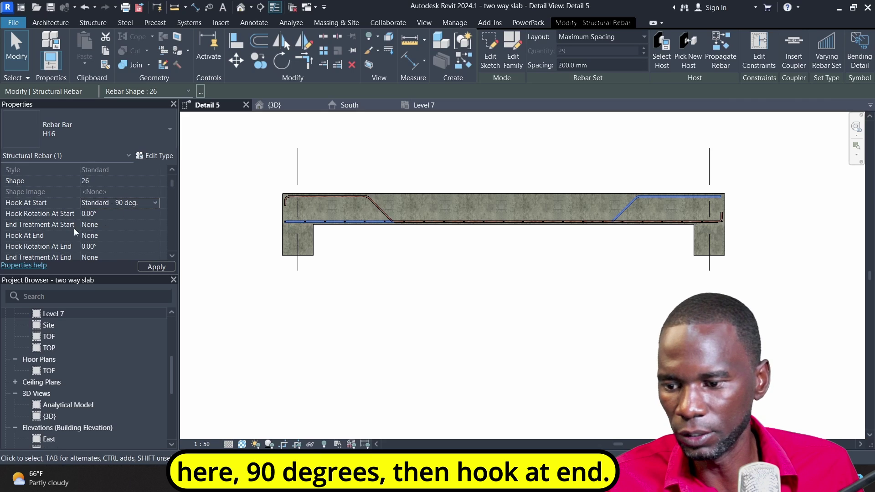
{"action": "left_click", "coordinate": [154, 234]}
{"action": "left_click", "coordinate": [155, 235]}
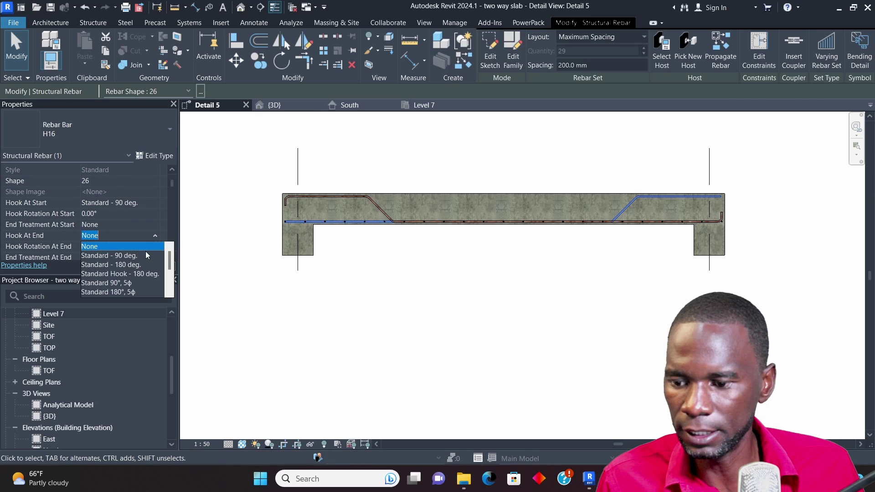
{"action": "left_click", "coordinate": [126, 253]}
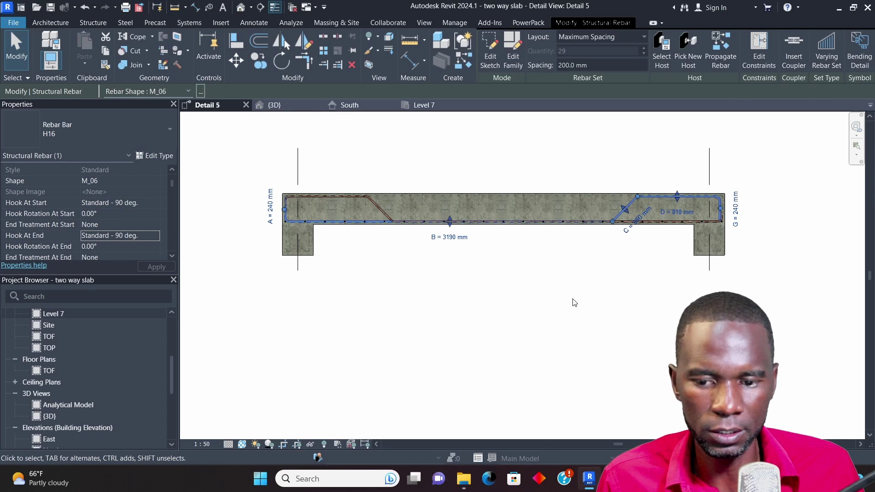
{"action": "left_click", "coordinate": [524, 294]}
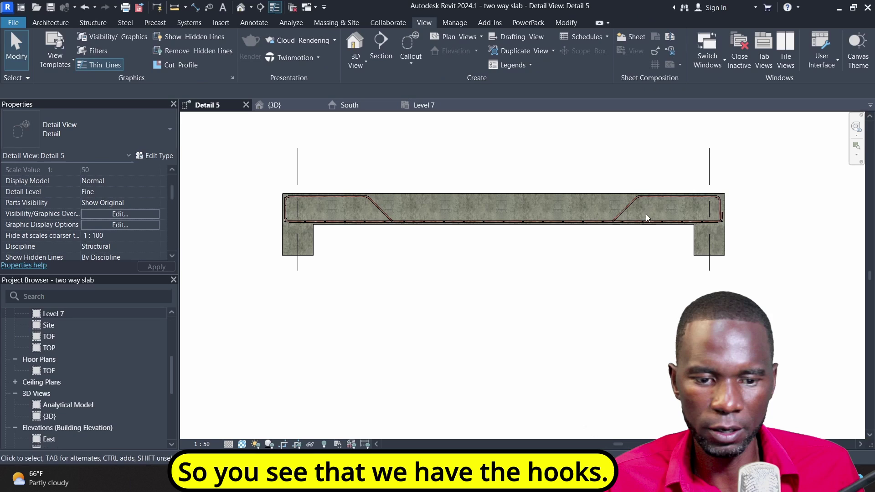
- Set the hook length at the outer end of the bar set's upper 810 mm segment to 100 mm
{"action": "left_click", "coordinate": [623, 211]}
{"action": "scroll", "coordinate": [737, 214], "scroll_direction": "up", "scroll_amount": 2}
{"action": "left_click", "coordinate": [727, 208]}
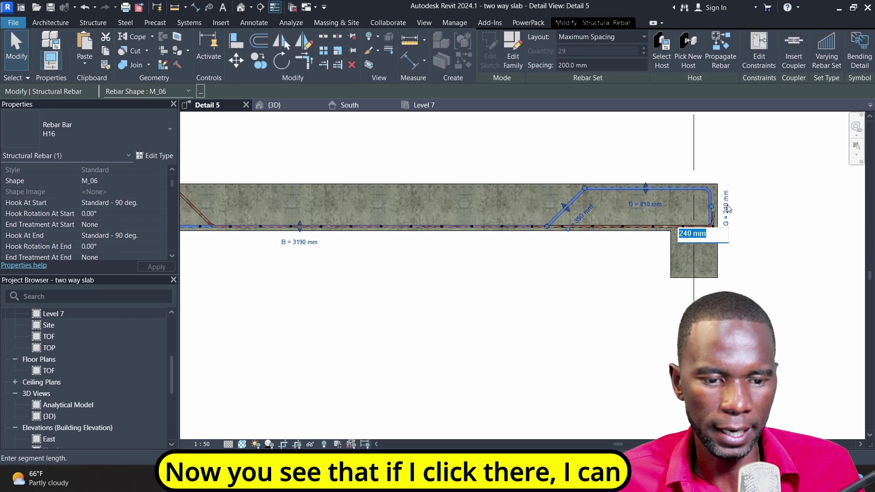
{"action": "type", "text": "10"}
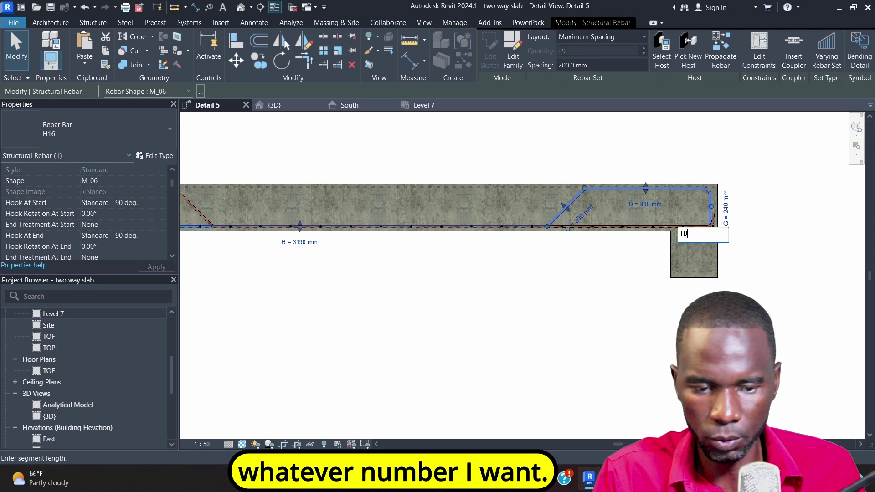
{"action": "key", "text": "Return"}
{"action": "key", "text": "Escape"}
{"action": "scroll", "coordinate": [786, 197], "scroll_direction": "down", "scroll_amount": 4}
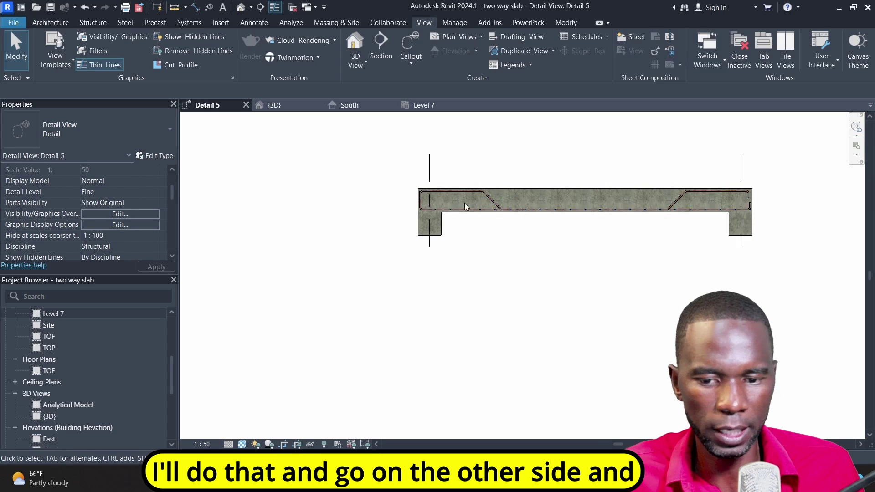
- Set the hook length at the outer end of the same bar set's lower horizontal segment to 100 mm
{"action": "scroll", "coordinate": [464, 203], "scroll_direction": "up", "scroll_amount": 2}
{"action": "left_click", "coordinate": [790, 199]}
{"action": "scroll", "coordinate": [415, 190], "scroll_direction": "up", "scroll_amount": 2}
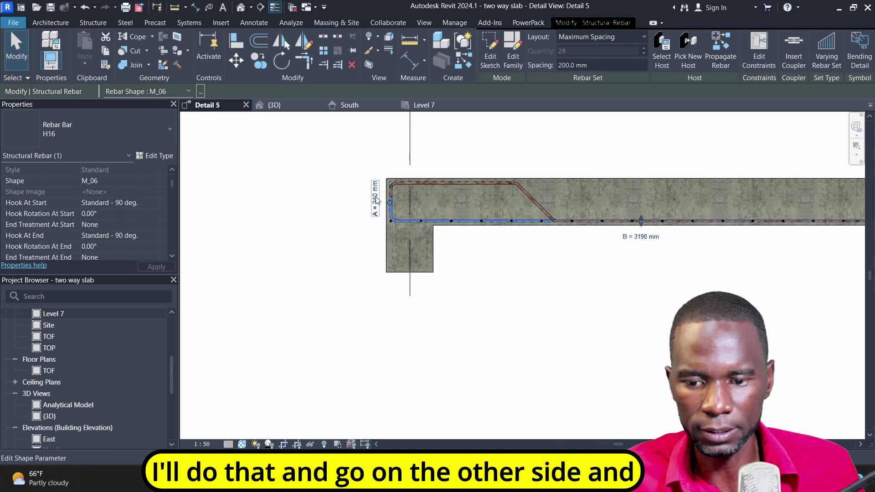
{"action": "left_click", "coordinate": [375, 199]}
{"action": "type", "text": "100"}
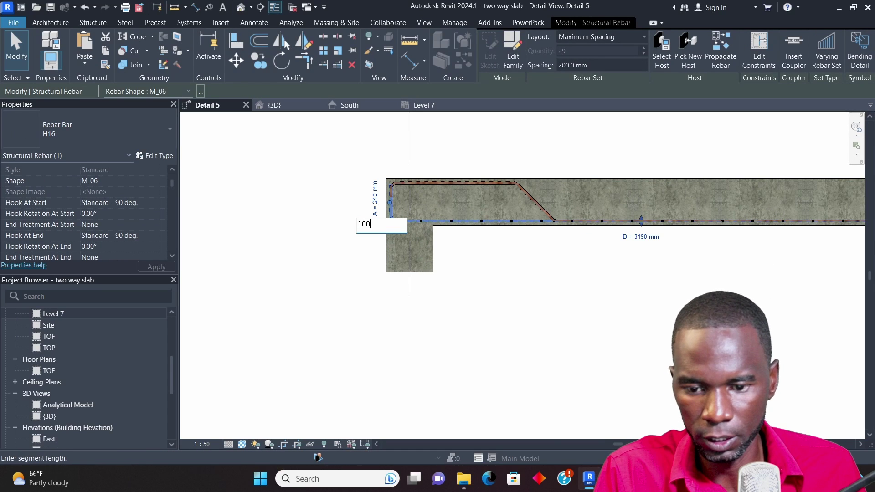
{"action": "key", "text": "Return"}
{"action": "key", "text": "Escape"}
{"action": "scroll", "coordinate": [294, 236], "scroll_direction": "down", "scroll_amount": 1}
{"action": "scroll", "coordinate": [377, 251], "scroll_direction": "down", "scroll_amount": 2}
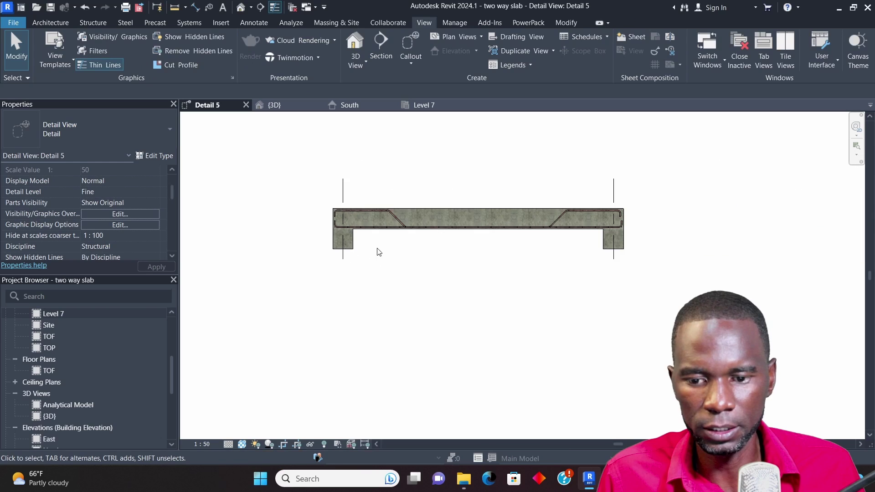
- Examine the bottom layer of the section for collisions between the lengthwise bars and the crossing bars
{"action": "scroll", "coordinate": [397, 234], "scroll_direction": "up", "scroll_amount": 2}
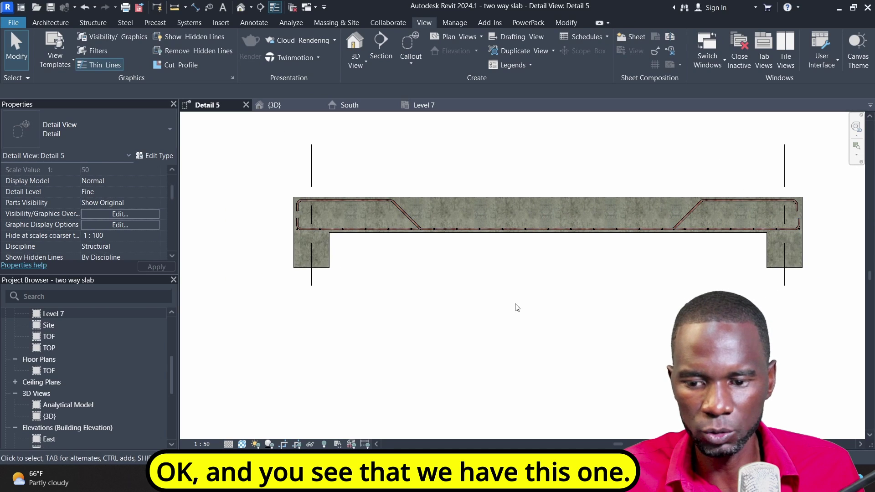
{"action": "scroll", "coordinate": [724, 231], "scroll_direction": "up", "scroll_amount": 1}
{"action": "scroll", "coordinate": [658, 258], "scroll_direction": "up", "scroll_amount": 2}
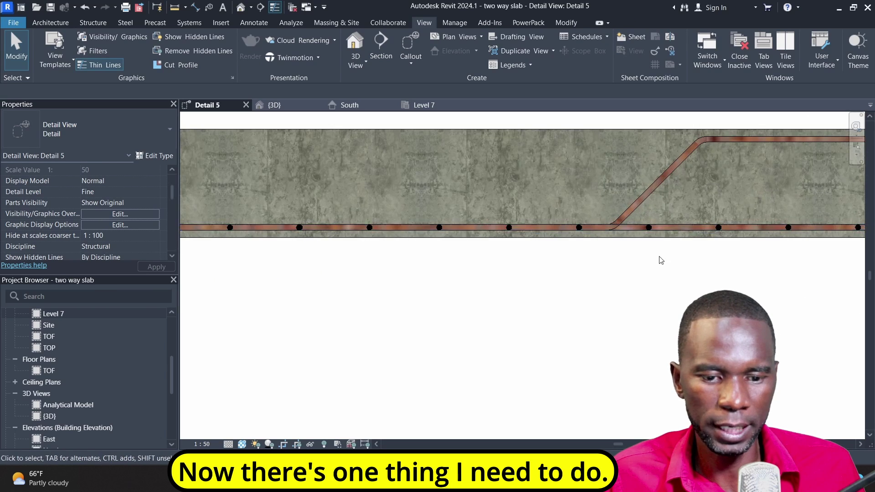
{"action": "scroll", "coordinate": [408, 197], "scroll_direction": "down", "scroll_amount": 3}
{"action": "scroll", "coordinate": [446, 213], "scroll_direction": "down", "scroll_amount": 2}
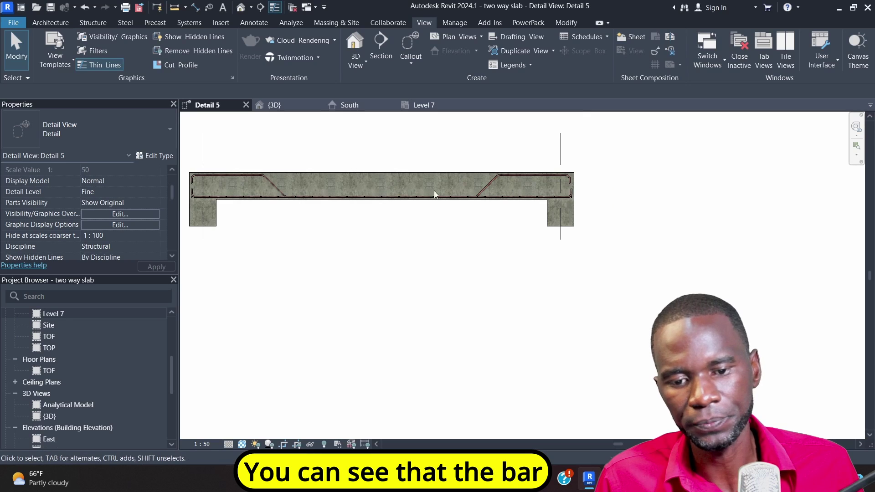
{"action": "scroll", "coordinate": [364, 196], "scroll_direction": "up", "scroll_amount": 4}
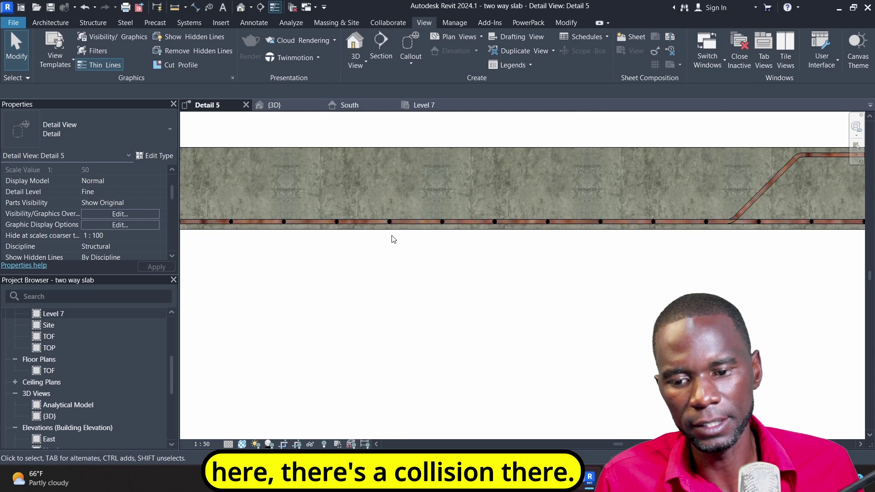
{"action": "scroll", "coordinate": [397, 233], "scroll_direction": "up", "scroll_amount": 1}
{"action": "scroll", "coordinate": [401, 228], "scroll_direction": "down", "scroll_amount": 3}
{"action": "scroll", "coordinate": [402, 226], "scroll_direction": "up", "scroll_amount": 3}
{"action": "scroll", "coordinate": [402, 226], "scroll_direction": "up", "scroll_amount": 1}
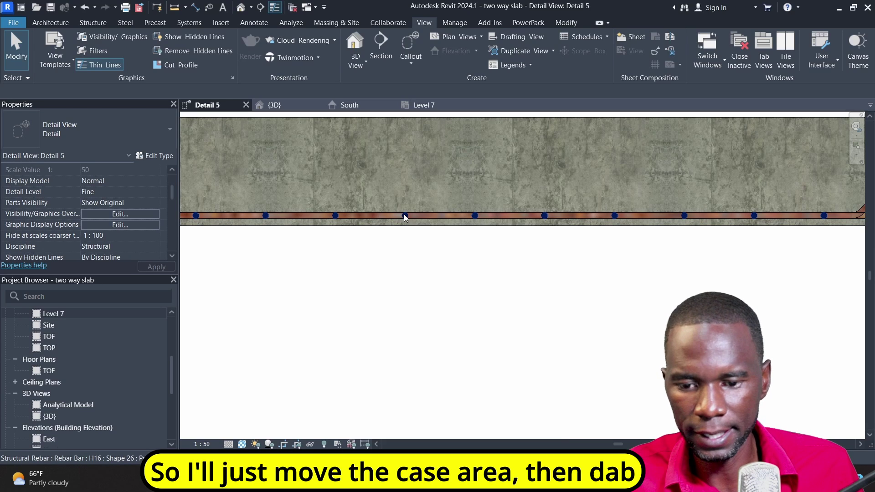
- Select the crossing bar set along the slab bottom and open its constraints for editing
{"action": "key", "text": "Tab"}
{"action": "left_click", "coordinate": [404, 215]}
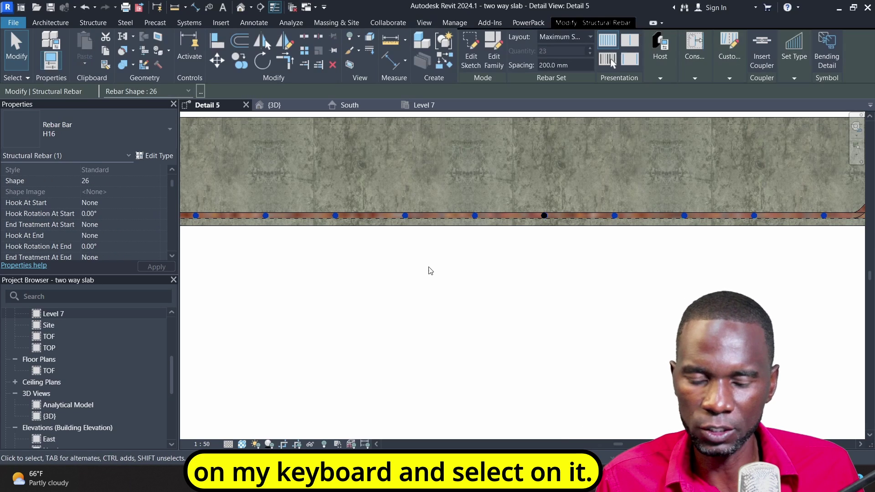
{"action": "scroll", "coordinate": [432, 262], "scroll_direction": "down", "scroll_amount": 2}
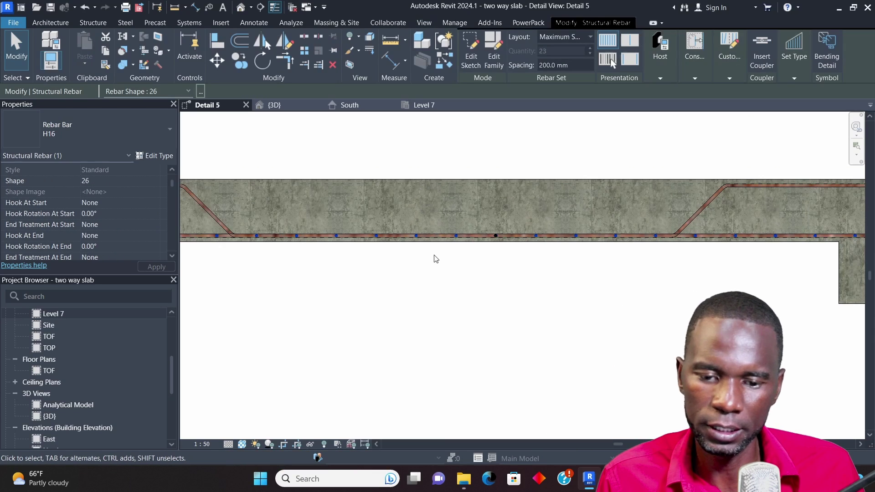
{"action": "left_click", "coordinate": [696, 46]}
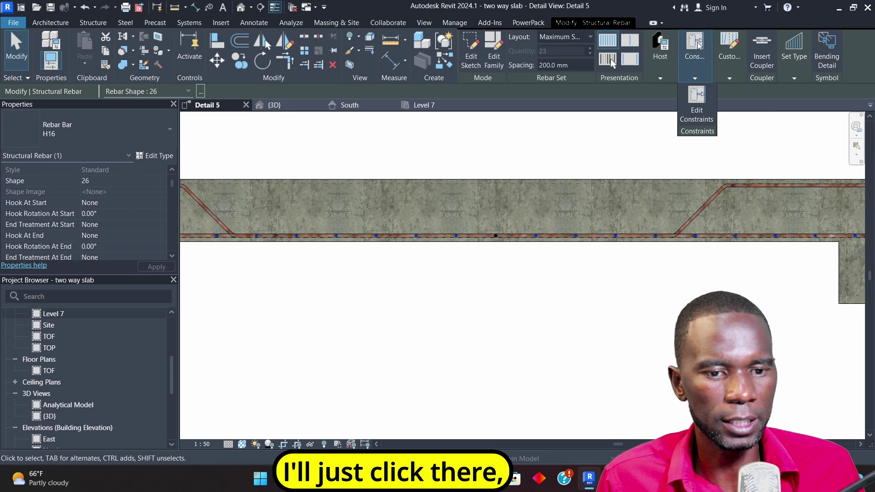
{"action": "left_click", "coordinate": [694, 111]}
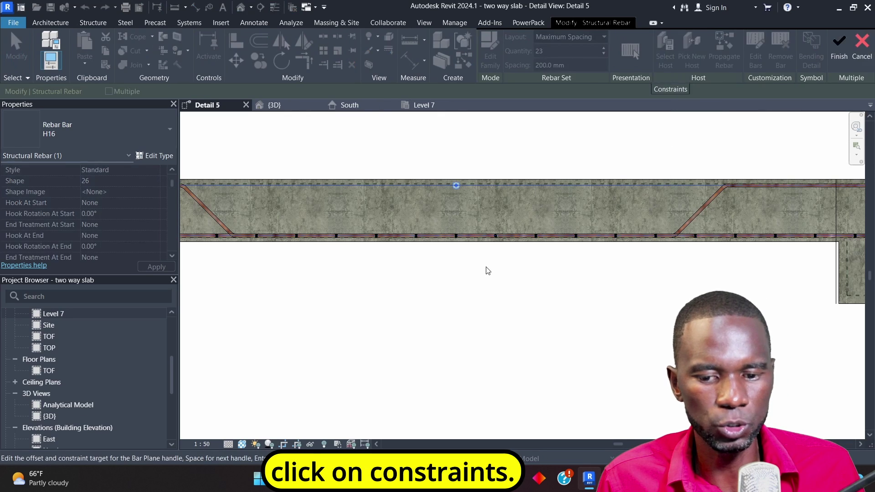
- Set the crossing bar set's bottom segment constraint offset to -16 mm and finish the constraint edit
{"action": "left_click", "coordinate": [513, 237]}
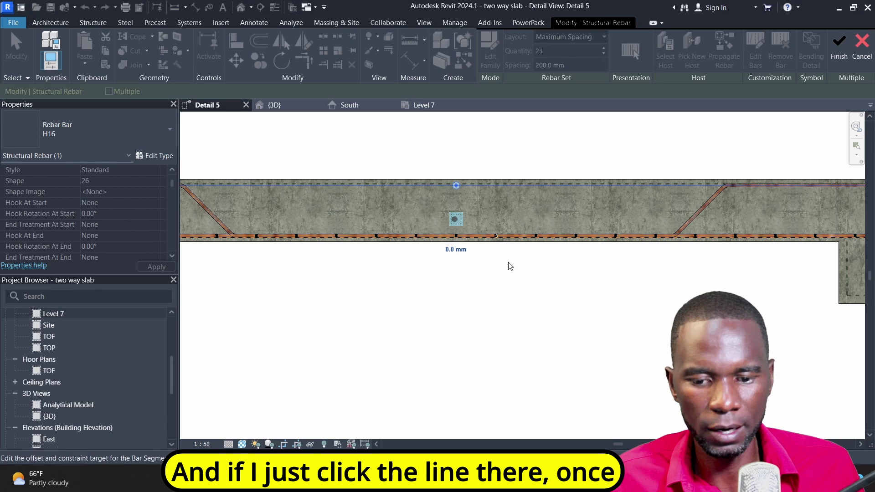
{"action": "left_click", "coordinate": [456, 251]}
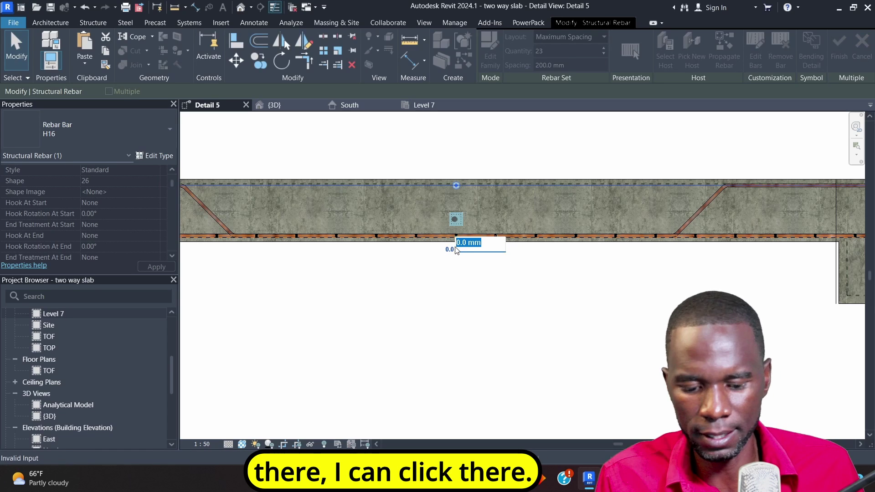
{"action": "type", "text": "-16"}
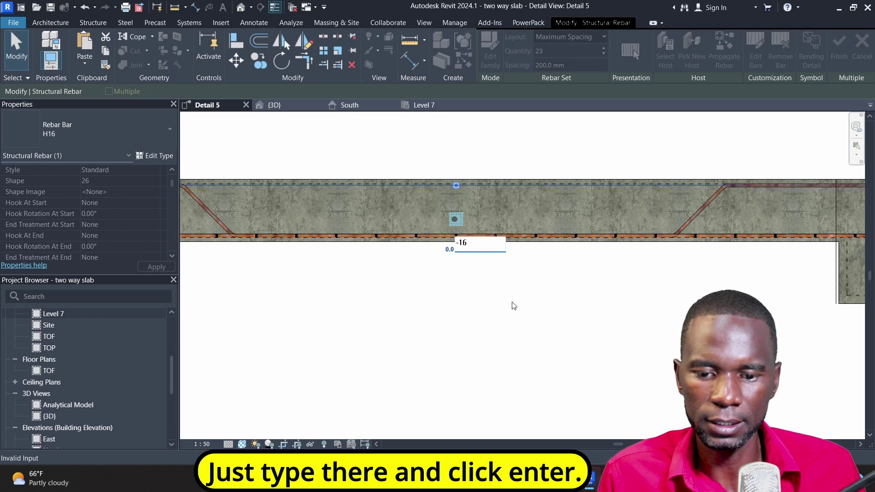
{"action": "key", "text": "Return"}
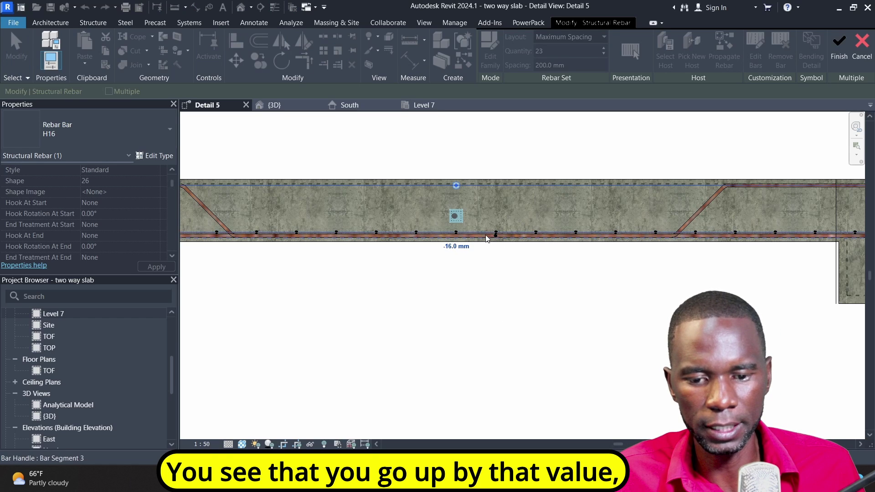
{"action": "left_click", "coordinate": [837, 53]}
{"action": "left_click", "coordinate": [539, 299]}
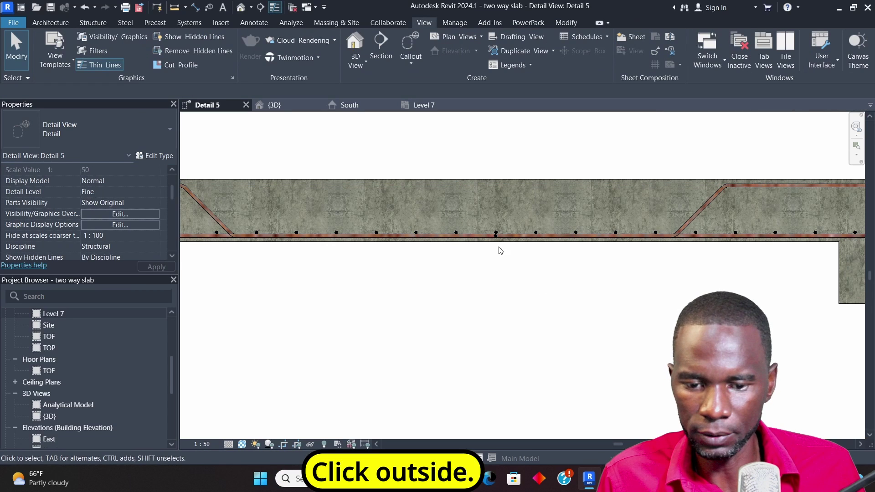
- Pull the crossing bar set's distribution extents inward so the outermost bars clear the lengthwise bars' hook bends
{"action": "scroll", "coordinate": [498, 246], "scroll_direction": "up", "scroll_amount": 5}
{"action": "left_click", "coordinate": [494, 220]}
{"action": "scroll", "coordinate": [493, 220], "scroll_direction": "down", "scroll_amount": 5}
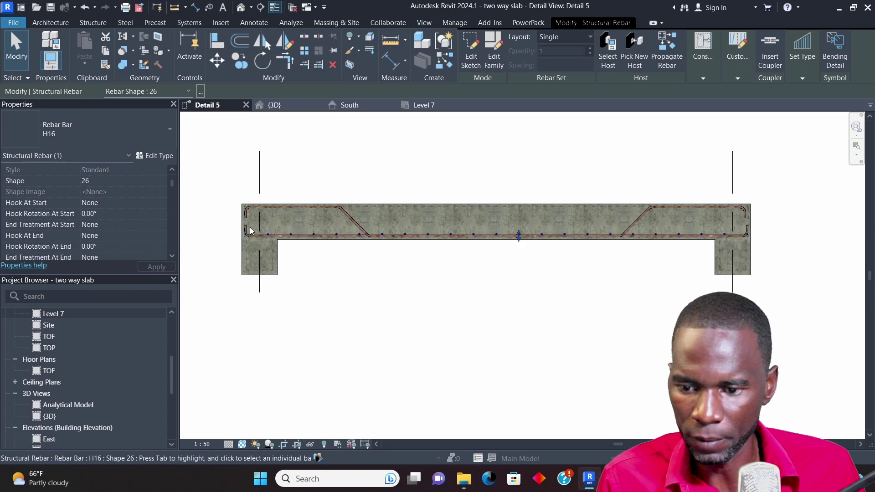
{"action": "scroll", "coordinate": [355, 243], "scroll_direction": "up", "scroll_amount": 3}
{"action": "scroll", "coordinate": [356, 244], "scroll_direction": "up", "scroll_amount": 3}
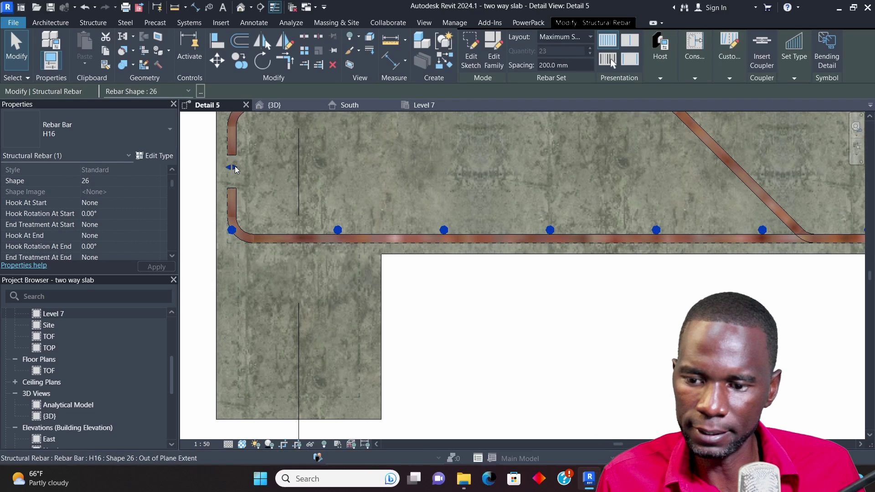
{"action": "scroll", "coordinate": [274, 209], "scroll_direction": "down", "scroll_amount": 5}
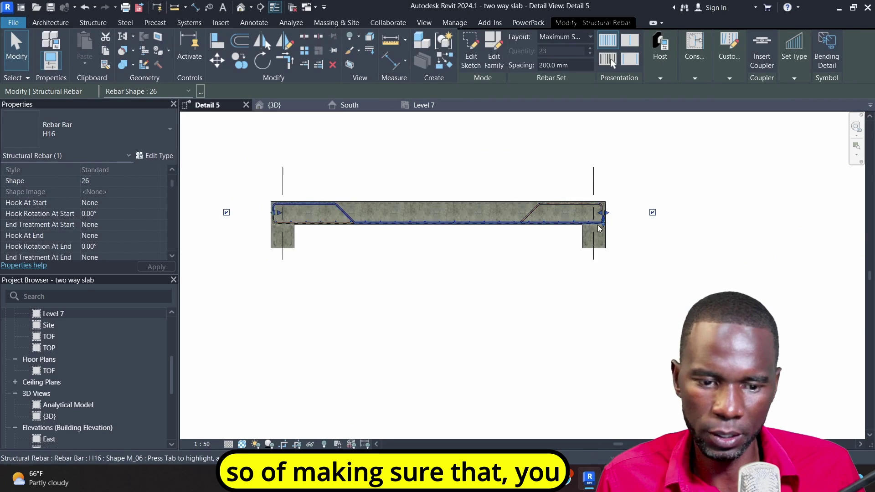
{"action": "scroll", "coordinate": [610, 227], "scroll_direction": "up", "scroll_amount": 3}
{"action": "scroll", "coordinate": [609, 226], "scroll_direction": "up", "scroll_amount": 3}
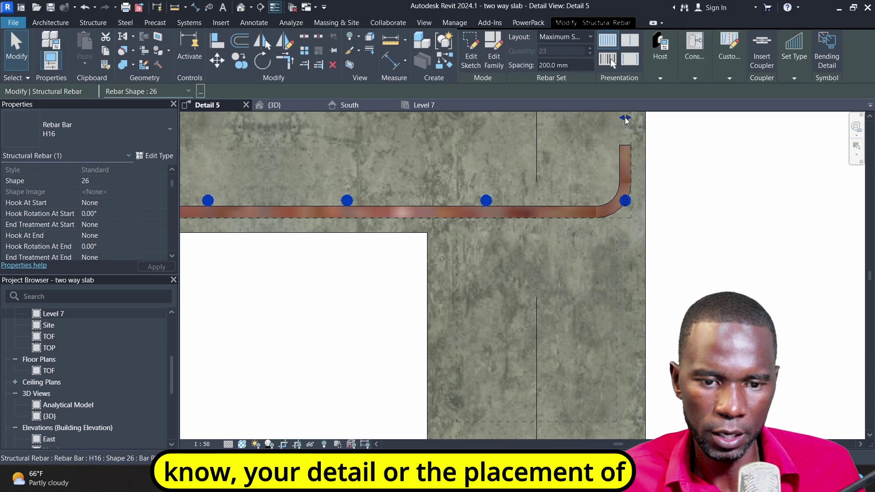
{"action": "left_click_drag", "start_coordinate": [626, 120], "coordinate": [595, 121]}
{"action": "scroll", "coordinate": [696, 218], "scroll_direction": "down", "scroll_amount": 2}
{"action": "left_click", "coordinate": [656, 240]}
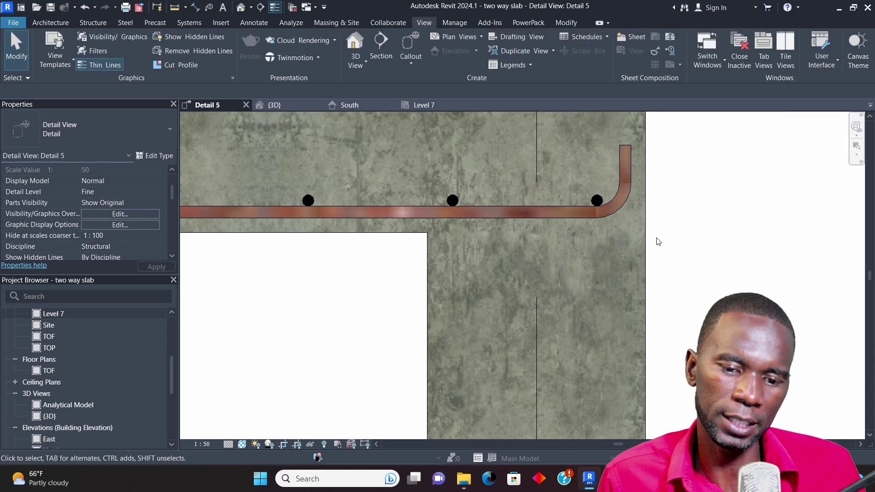
{"action": "scroll", "coordinate": [632, 240], "scroll_direction": "down", "scroll_amount": 2}
{"action": "scroll", "coordinate": [631, 237], "scroll_direction": "down", "scroll_amount": 2}
{"action": "scroll", "coordinate": [512, 235], "scroll_direction": "up", "scroll_amount": 5}
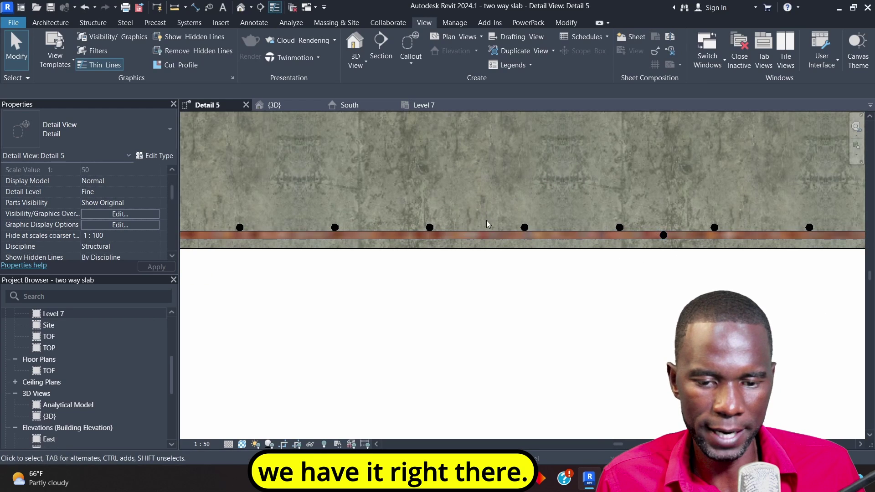
- Return to the Level 7 plan and open the detail section that cuts the slab from grid B to grid C
{"action": "scroll", "coordinate": [486, 223], "scroll_direction": "down", "scroll_amount": 3}
{"action": "scroll", "coordinate": [484, 223], "scroll_direction": "down", "scroll_amount": 3}
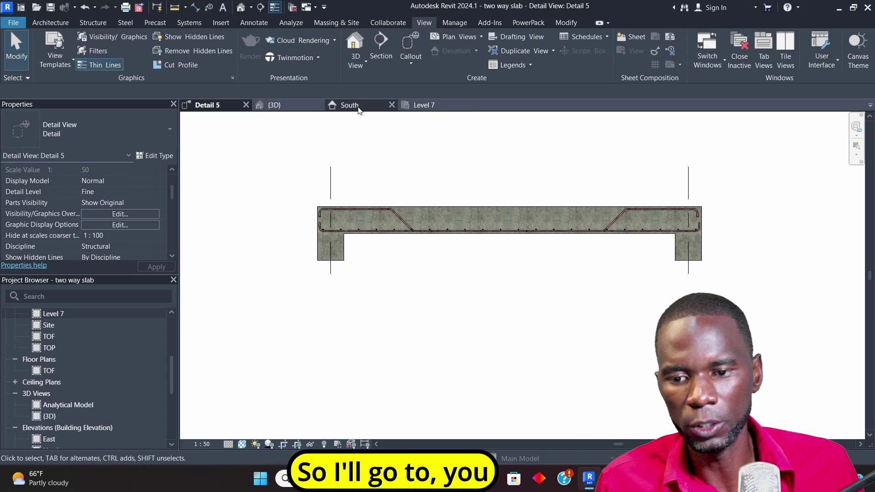
{"action": "left_click", "coordinate": [426, 107]}
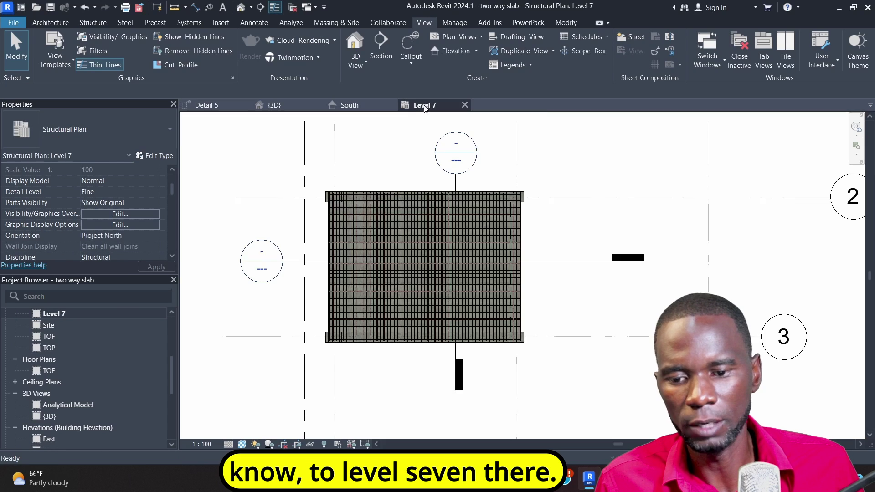
{"action": "key", "text": "ctrl+Tab"}
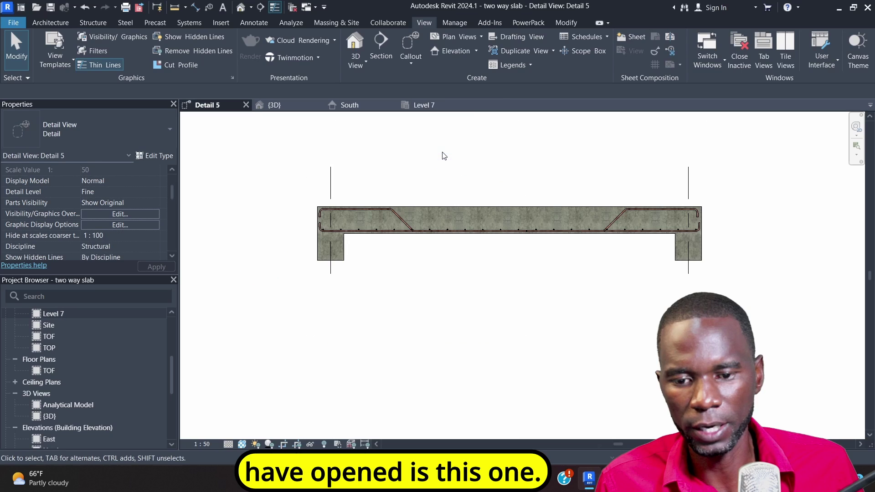
{"action": "left_click", "coordinate": [417, 106]}
{"action": "double_click", "coordinate": [276, 249]}
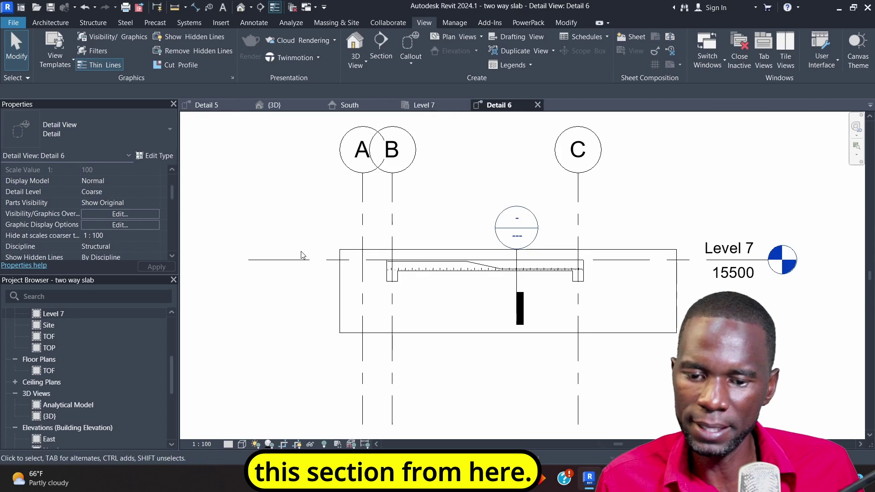
{"action": "scroll", "coordinate": [509, 234], "scroll_direction": "up", "scroll_amount": 4}
{"action": "scroll", "coordinate": [509, 233], "scroll_direction": "down", "scroll_amount": 2}
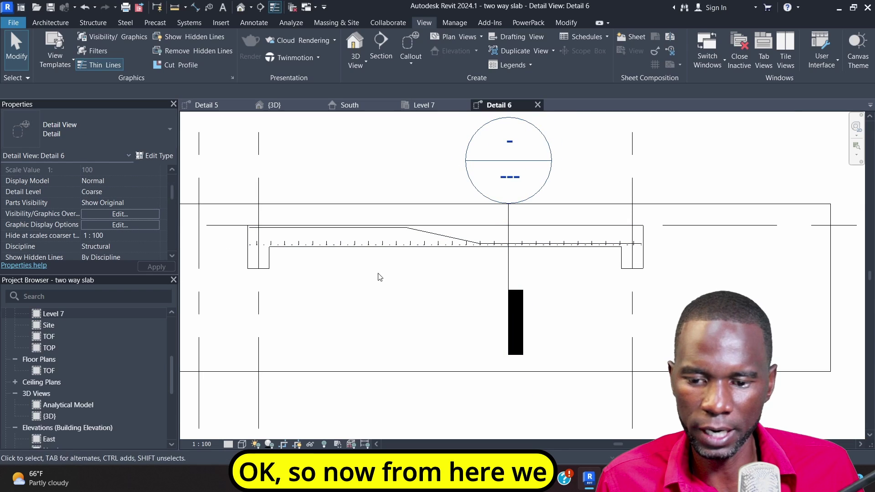
- Set the section view's visual style to Realistic and its detail level to Fine
{"action": "left_click", "coordinate": [242, 445]}
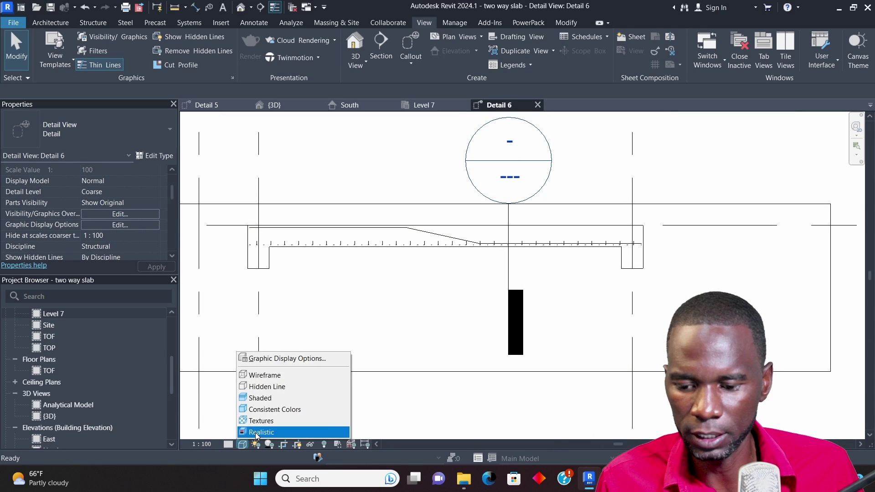
{"action": "left_click", "coordinate": [255, 433]}
{"action": "scroll", "coordinate": [433, 238], "scroll_direction": "up", "scroll_amount": 3}
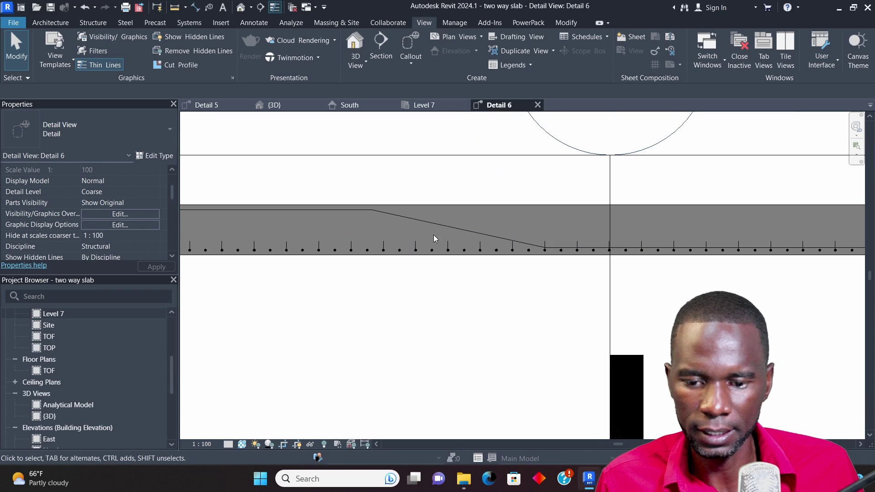
{"action": "scroll", "coordinate": [449, 208], "scroll_direction": "down", "scroll_amount": 2}
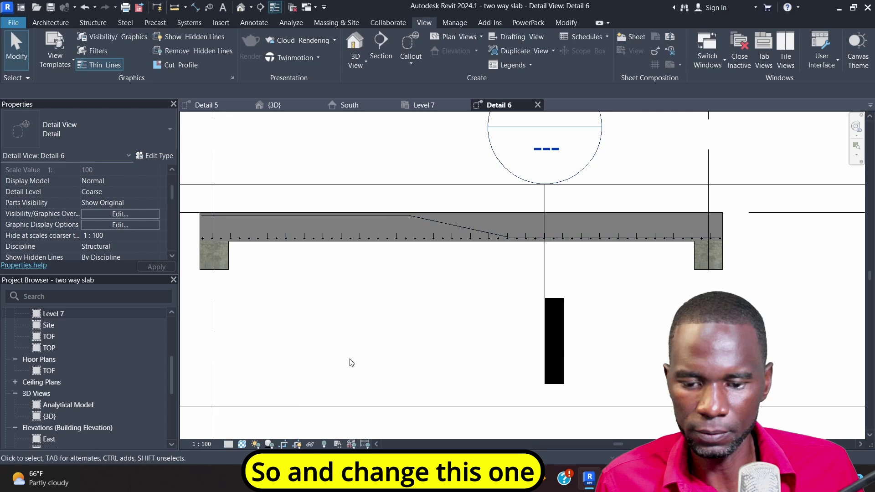
{"action": "left_click", "coordinate": [227, 445]}
{"action": "left_click", "coordinate": [233, 432]}
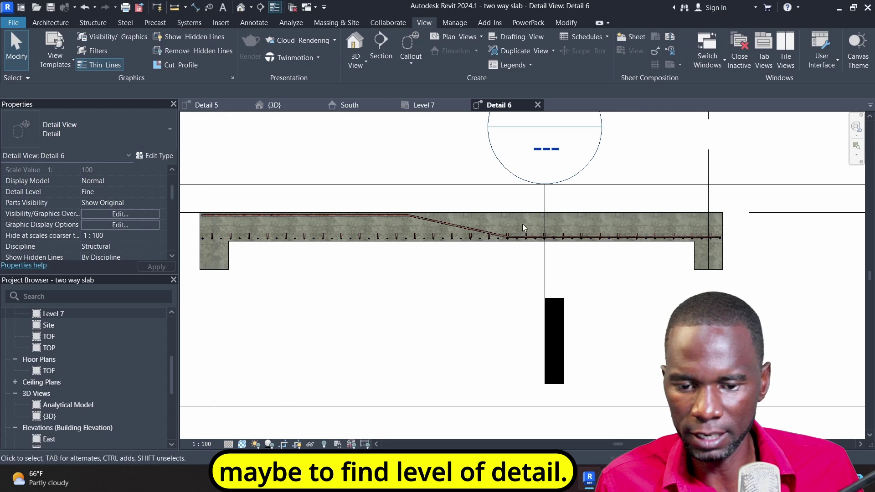
- Examine the cranked bar's shape and the crossing bars along the slab in the section
{"action": "scroll", "coordinate": [522, 223], "scroll_direction": "up", "scroll_amount": 3}
{"action": "scroll", "coordinate": [470, 193], "scroll_direction": "down", "scroll_amount": 2}
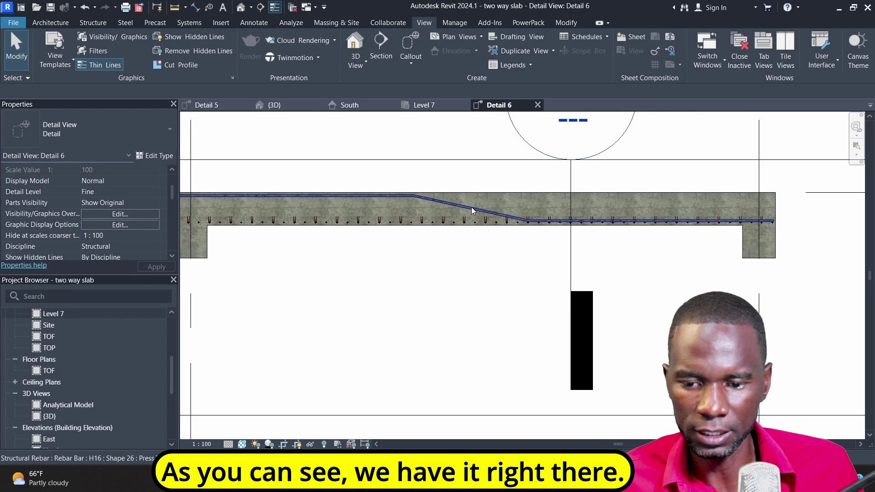
{"action": "scroll", "coordinate": [471, 207], "scroll_direction": "down", "scroll_amount": 1}
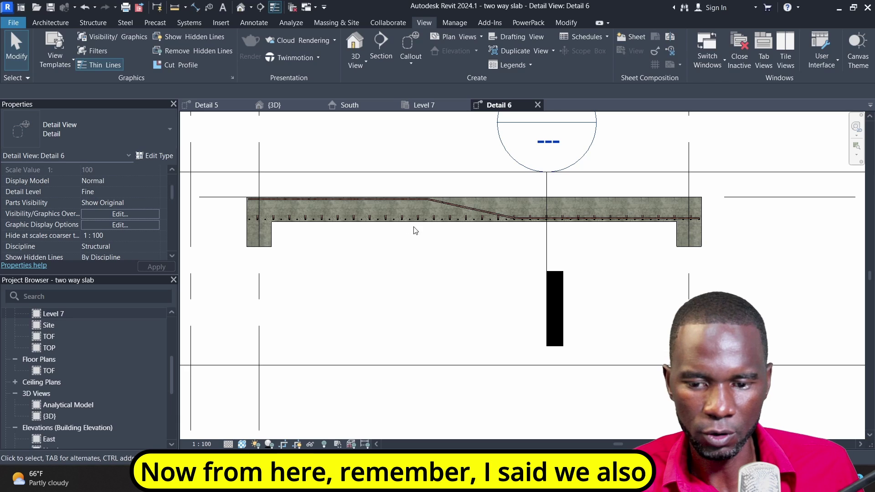
{"action": "scroll", "coordinate": [369, 213], "scroll_direction": "up", "scroll_amount": 2}
{"action": "scroll", "coordinate": [371, 215], "scroll_direction": "down", "scroll_amount": 1}
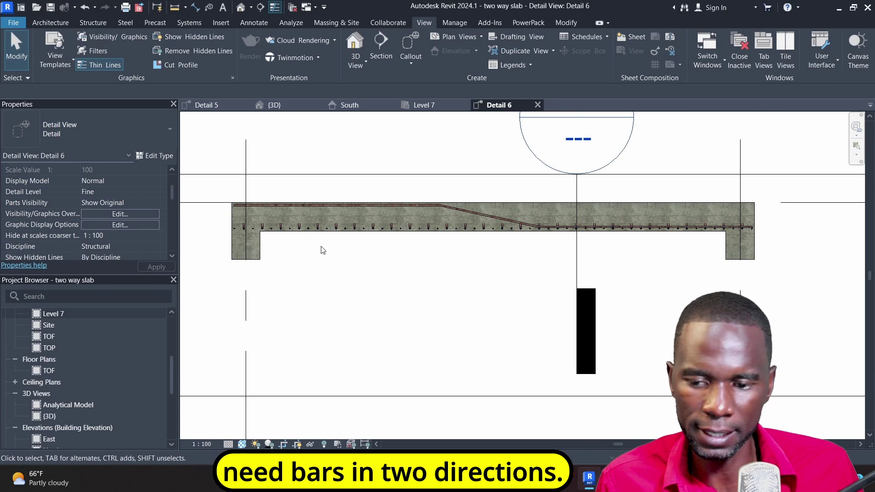
{"action": "scroll", "coordinate": [242, 225], "scroll_direction": "up", "scroll_amount": 2}
{"action": "scroll", "coordinate": [340, 238], "scroll_direction": "down", "scroll_amount": 1}
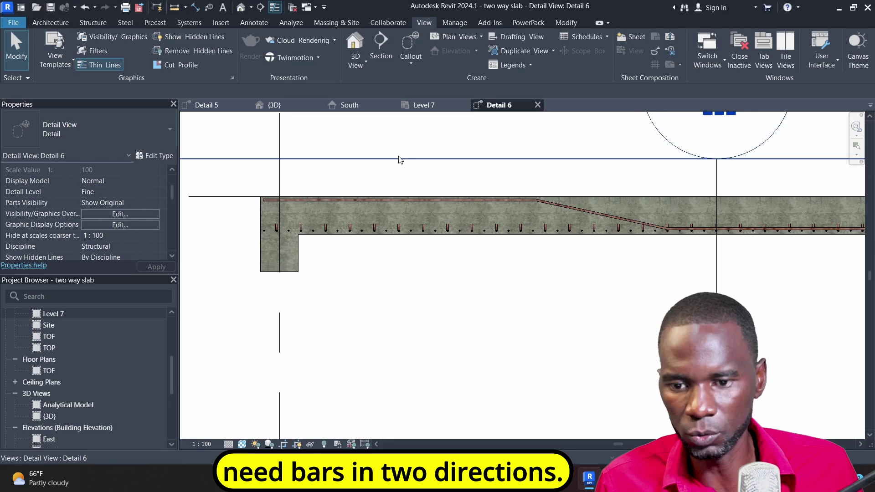
- Shorten the horizontal section's view depth in the Level 7 plan and reopen the section to check its bars
{"action": "left_click", "coordinate": [428, 106]}
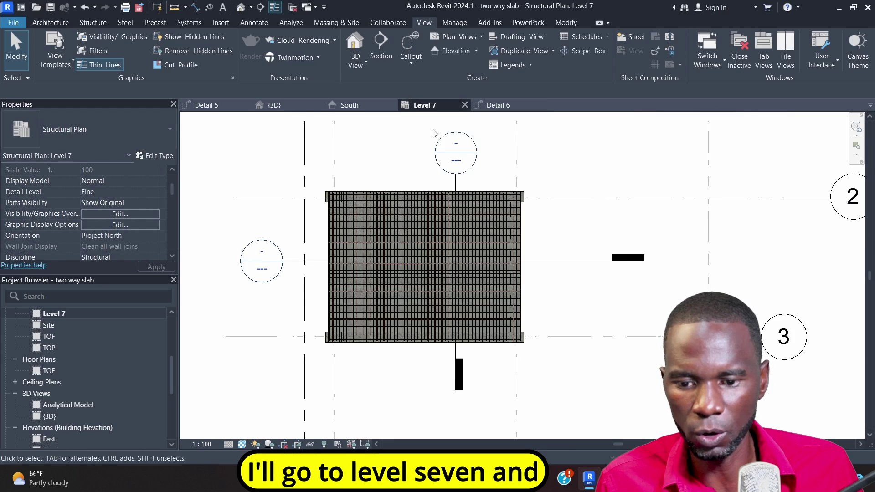
{"action": "left_click", "coordinate": [321, 257]}
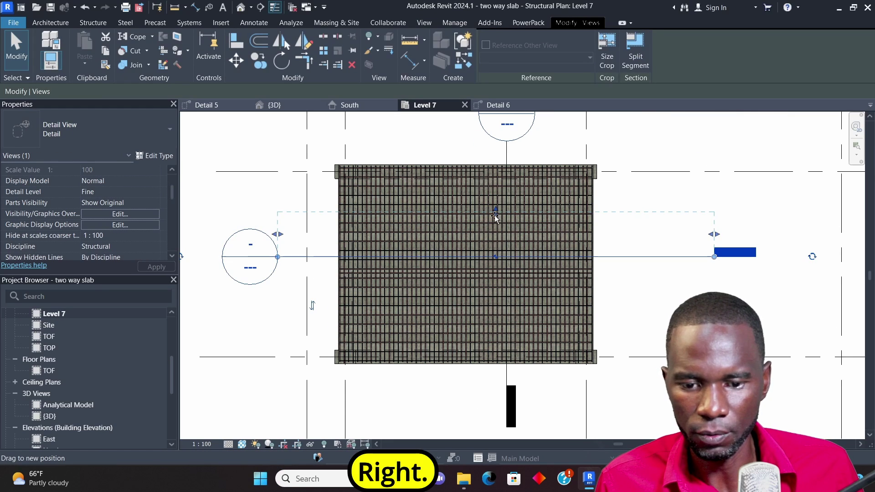
{"action": "left_click", "coordinate": [264, 265]}
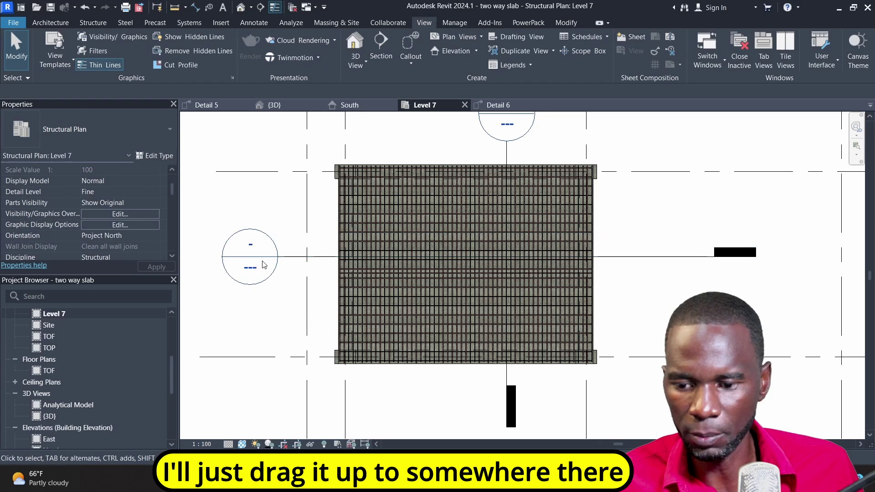
{"action": "double_click", "coordinate": [255, 245]}
{"action": "scroll", "coordinate": [288, 254], "scroll_direction": "down", "scroll_amount": 5}
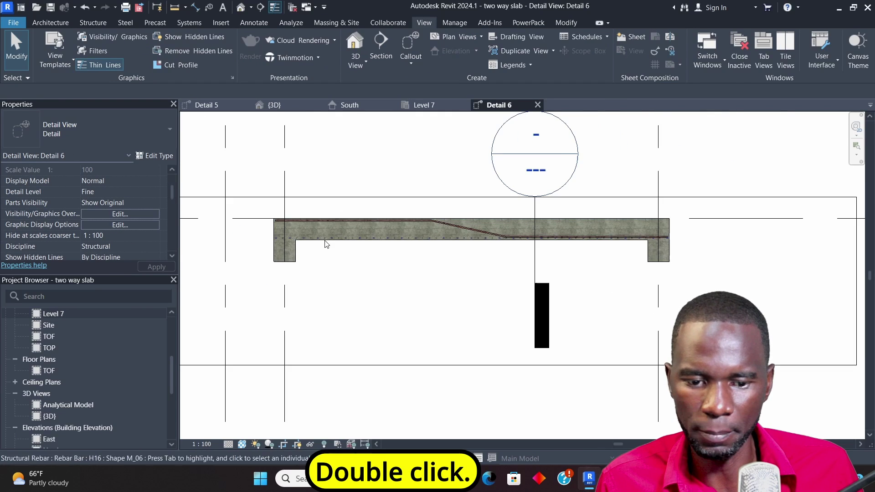
{"action": "scroll", "coordinate": [524, 233], "scroll_direction": "up", "scroll_amount": 1}
{"action": "scroll", "coordinate": [469, 246], "scroll_direction": "up", "scroll_amount": 4}
{"action": "scroll", "coordinate": [489, 246], "scroll_direction": "up", "scroll_amount": 2}
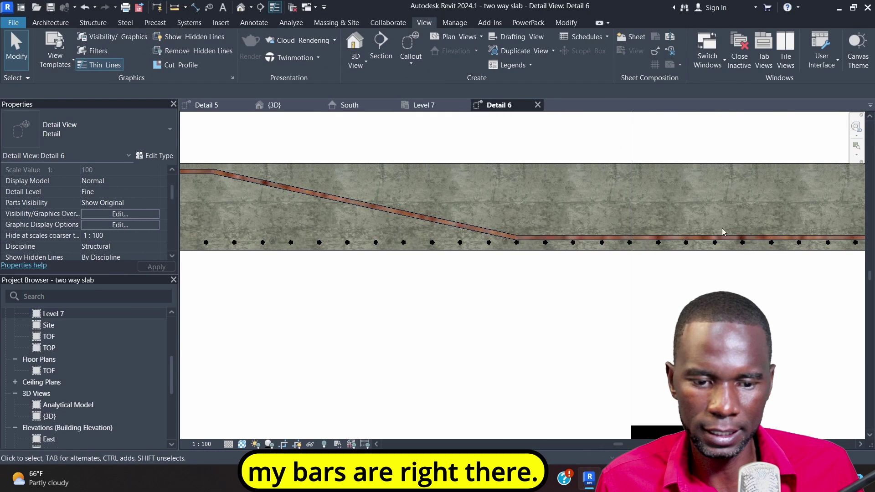
- Open the H16 cranked bar set's sketch in the section and delete its inclined segment
{"action": "scroll", "coordinate": [490, 246], "scroll_direction": "down", "scroll_amount": 5}
{"action": "scroll", "coordinate": [477, 242], "scroll_direction": "up", "scroll_amount": 1}
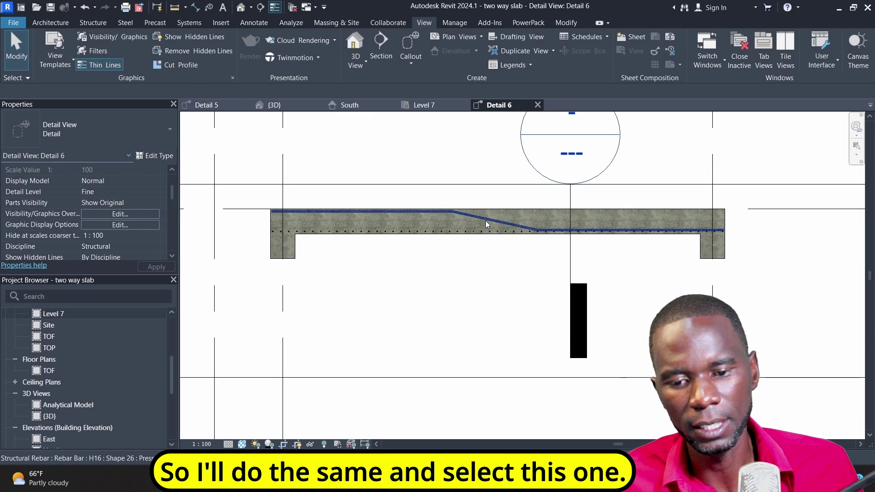
{"action": "left_click", "coordinate": [486, 224]}
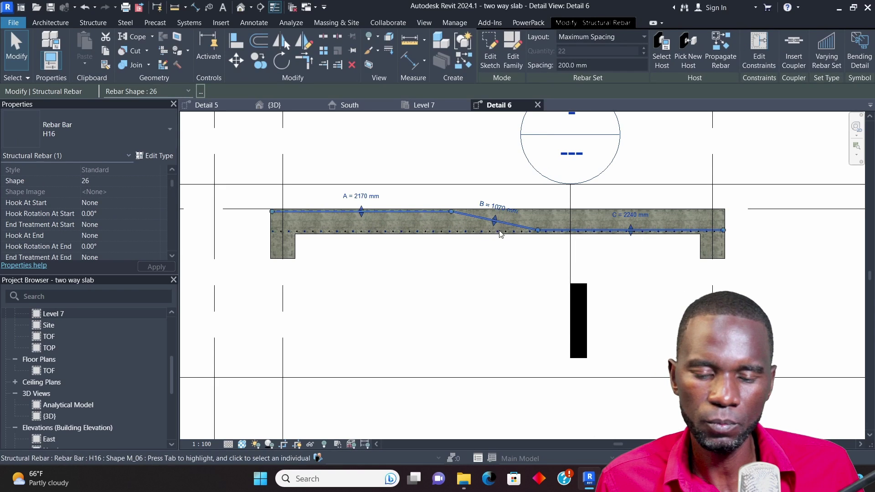
{"action": "left_click", "coordinate": [490, 57]}
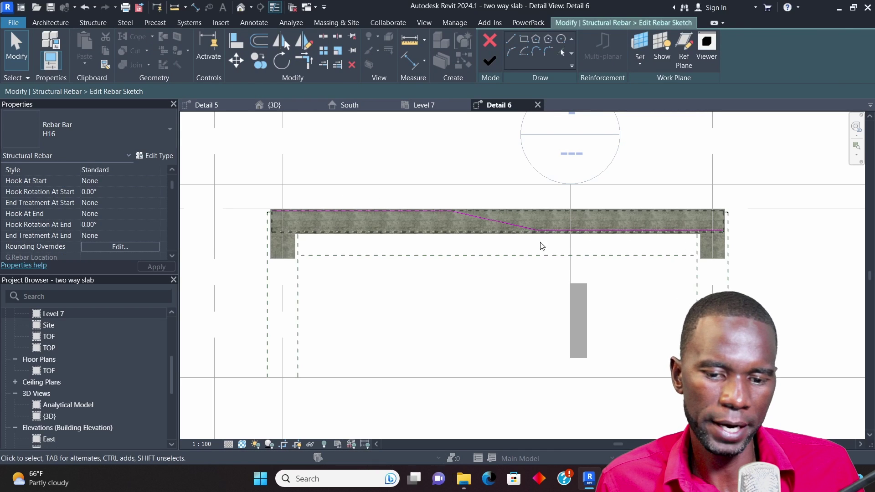
{"action": "left_click", "coordinate": [506, 225]}
{"action": "key", "text": "Delete"}
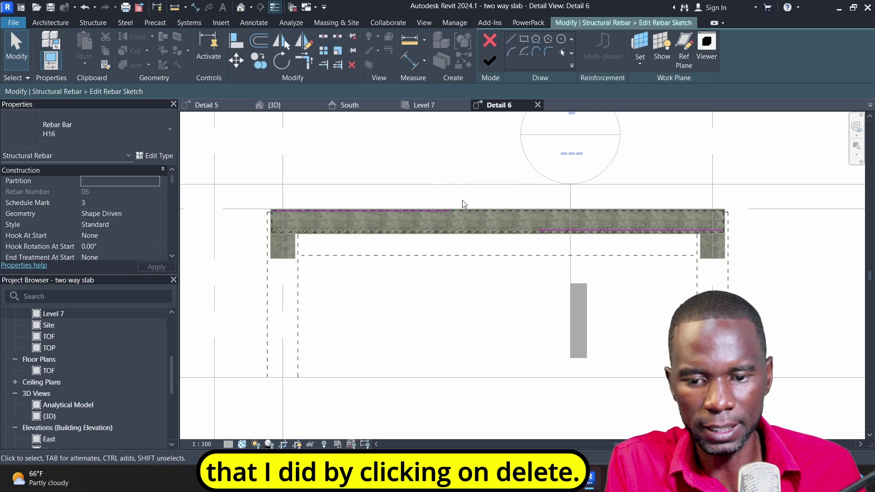
- Shorten the bar sketch's top segment to 800 mm from the slab end near grid B
{"action": "left_click", "coordinate": [433, 210]}
{"action": "left_click_drag", "start_coordinate": [452, 211], "coordinate": [338, 212]}
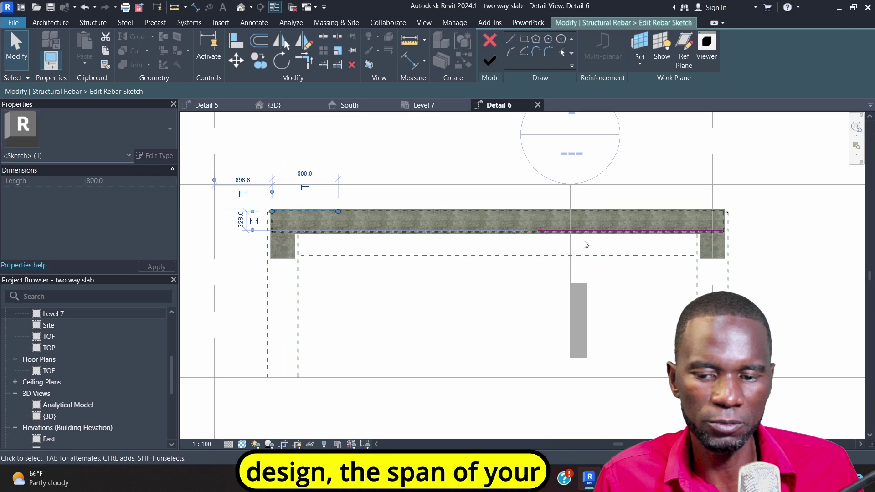
{"action": "left_click", "coordinate": [425, 279]}
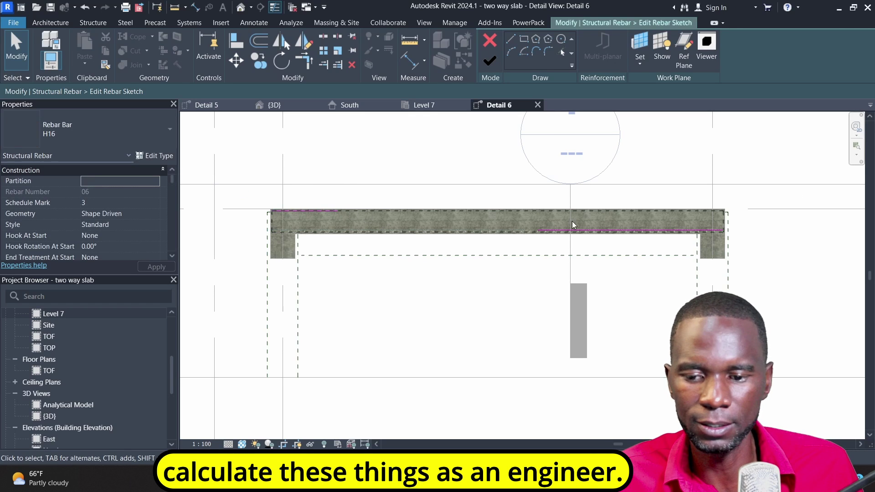
- Sketch a steep inclined segment from the inner end of the top segment down to the bottom bar level
{"action": "scroll", "coordinate": [320, 211], "scroll_direction": "up", "scroll_amount": 3}
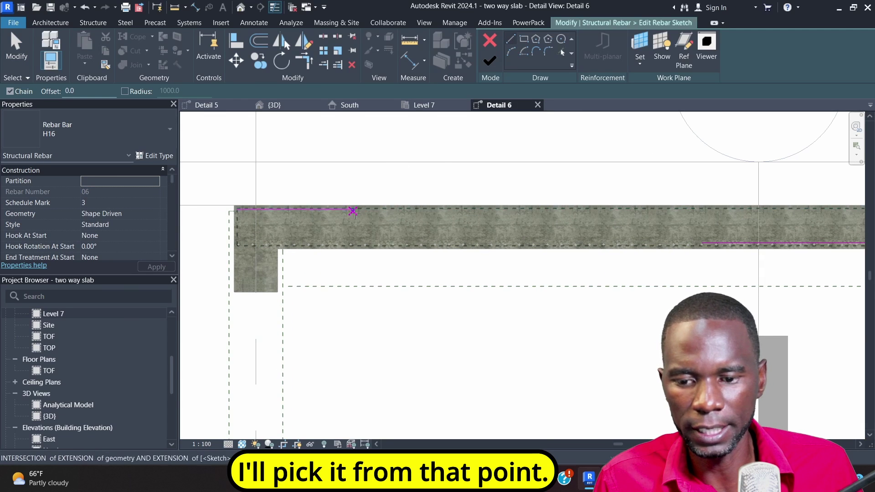
{"action": "scroll", "coordinate": [351, 208], "scroll_direction": "up", "scroll_amount": 3}
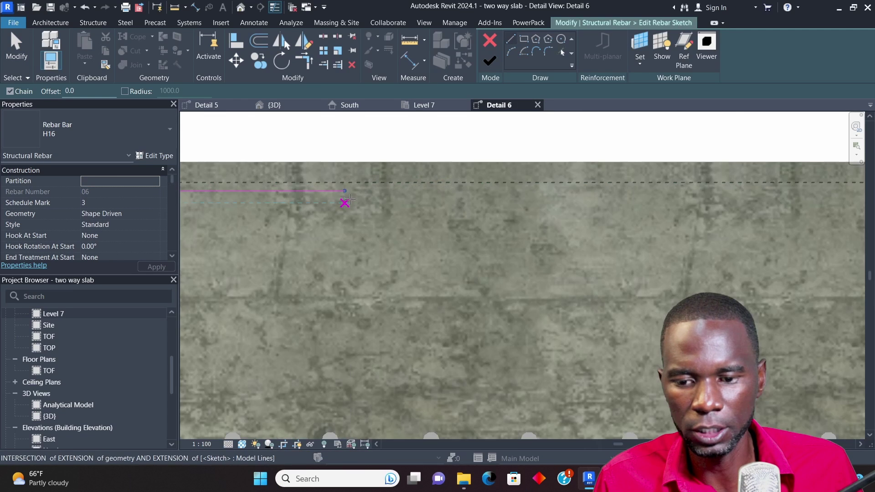
{"action": "left_click", "coordinate": [346, 194]}
{"action": "scroll", "coordinate": [358, 195], "scroll_direction": "down", "scroll_amount": 2}
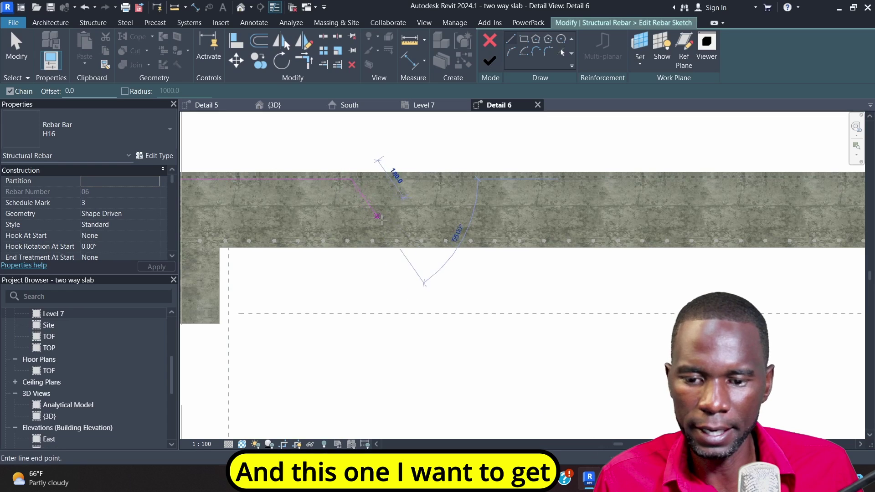
{"action": "left_click", "coordinate": [415, 243]}
{"action": "scroll", "coordinate": [426, 180], "scroll_direction": "down", "scroll_amount": 2}
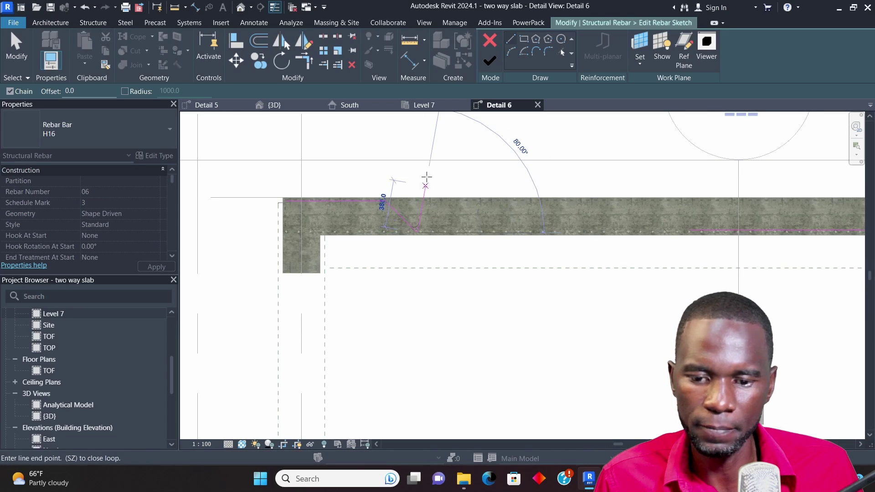
{"action": "right_click", "coordinate": [426, 179]}
{"action": "left_click", "coordinate": [440, 177]}
{"action": "right_click", "coordinate": [440, 177]}
{"action": "left_click", "coordinate": [456, 183]}
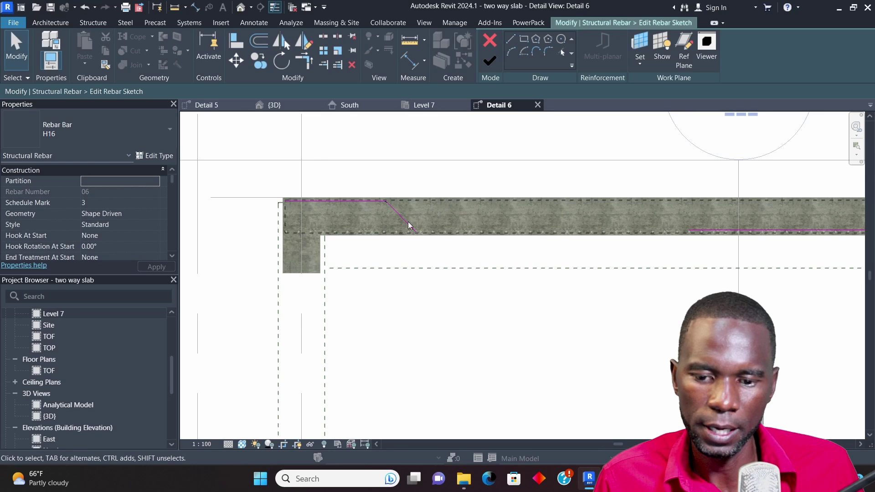
- Extend the bottom segment to meet the inclined segment at a corner and finish the rebar sketch
{"action": "scroll", "coordinate": [467, 248], "scroll_direction": "down", "scroll_amount": 2}
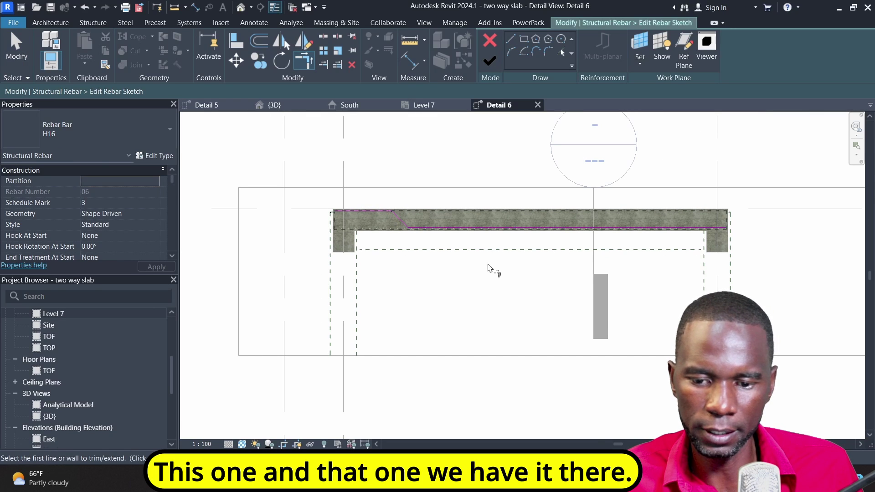
{"action": "right_click", "coordinate": [464, 157]}
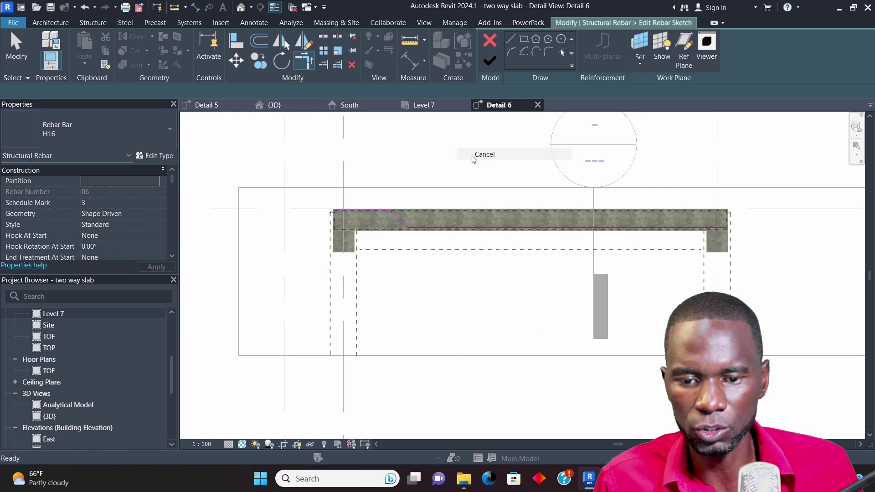
{"action": "left_click", "coordinate": [489, 162]}
{"action": "left_click", "coordinate": [491, 62]}
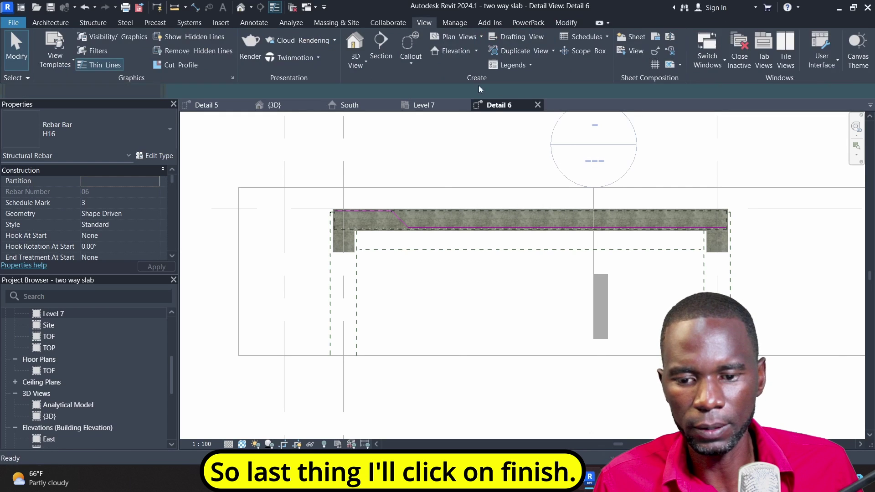
- Enable hook length overrides on the H16 cranked bar set and set both its start and end hooks to Standard - 90 deg
{"action": "scroll", "coordinate": [122, 230], "scroll_direction": "down", "scroll_amount": 3}
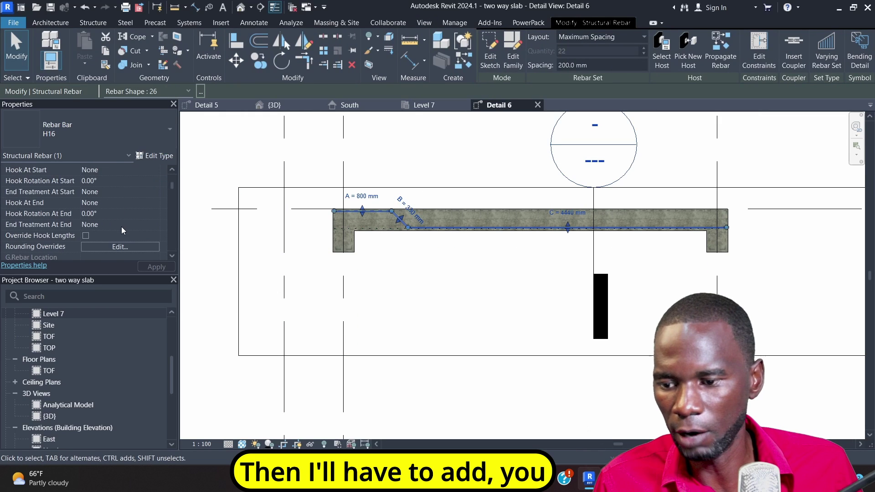
{"action": "left_click", "coordinate": [85, 236]}
{"action": "scroll", "coordinate": [102, 219], "scroll_direction": "up", "scroll_amount": 3}
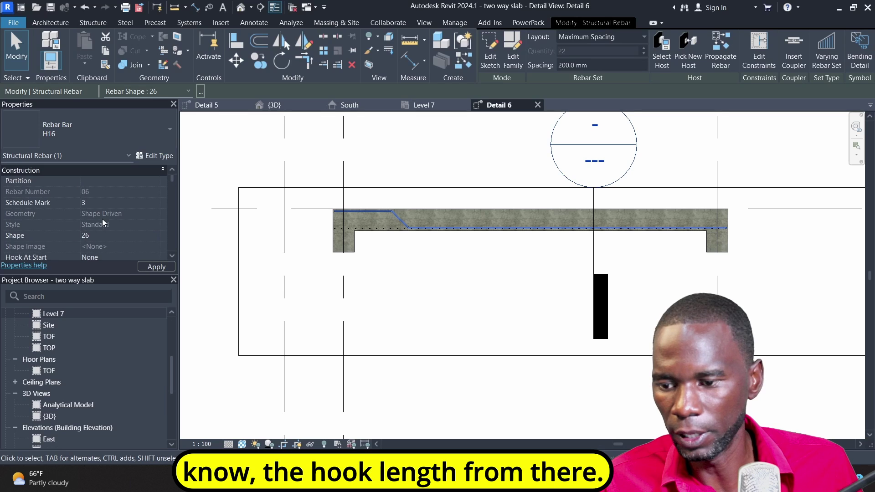
{"action": "scroll", "coordinate": [99, 203], "scroll_direction": "down", "scroll_amount": 2}
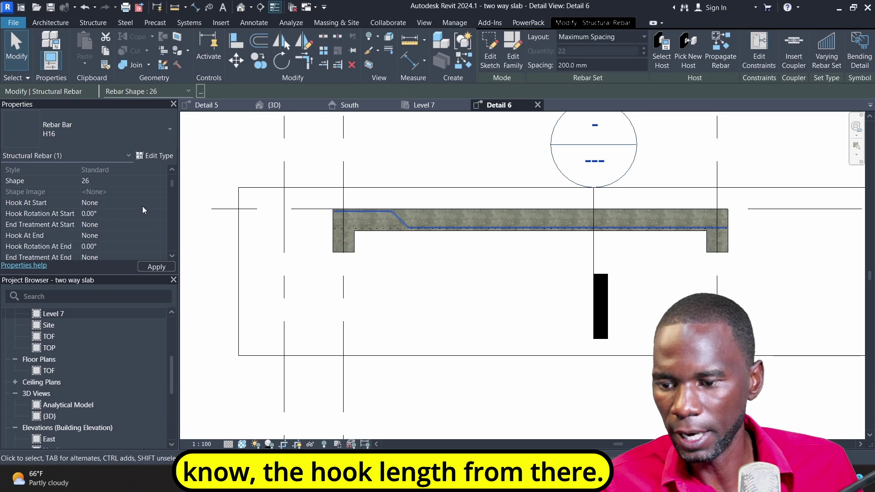
{"action": "left_click", "coordinate": [158, 201]}
{"action": "left_click", "coordinate": [133, 223]}
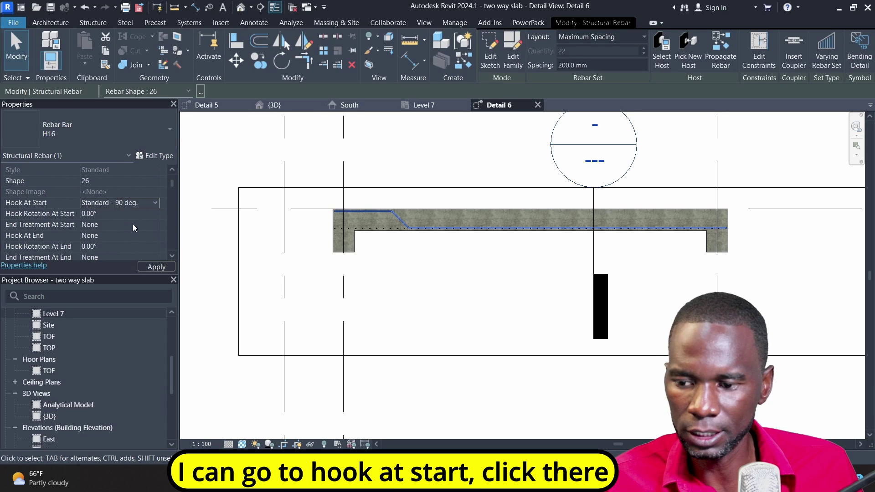
{"action": "scroll", "coordinate": [127, 209], "scroll_direction": "down", "scroll_amount": 1}
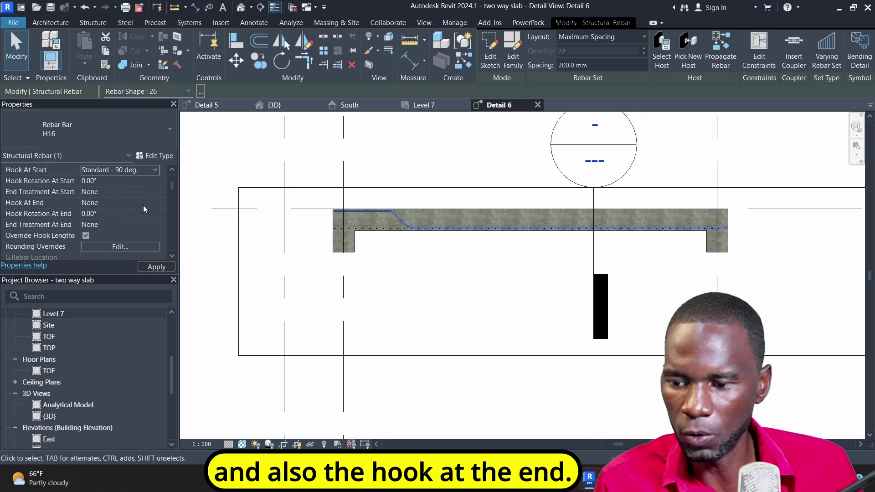
{"action": "left_click", "coordinate": [156, 203]}
{"action": "left_click", "coordinate": [127, 224]}
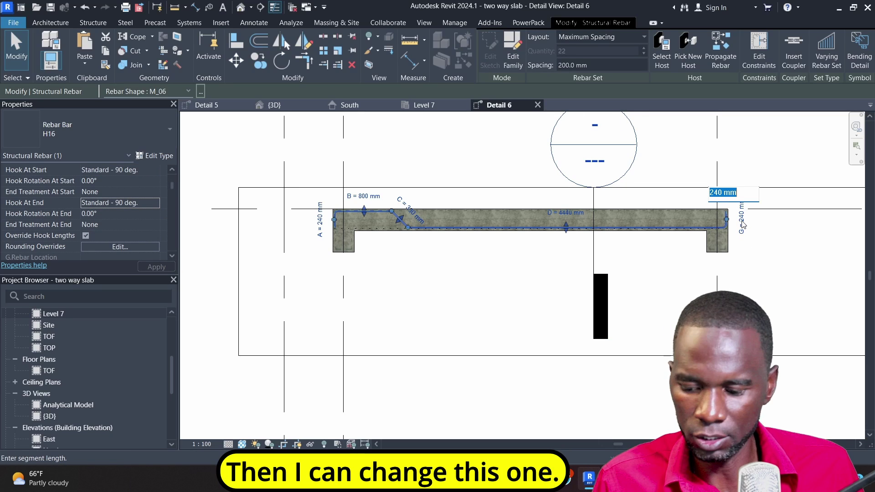
- Set the hook lengths at both ends of the cranked bar set to 100 mm
{"action": "type", "text": "100"}
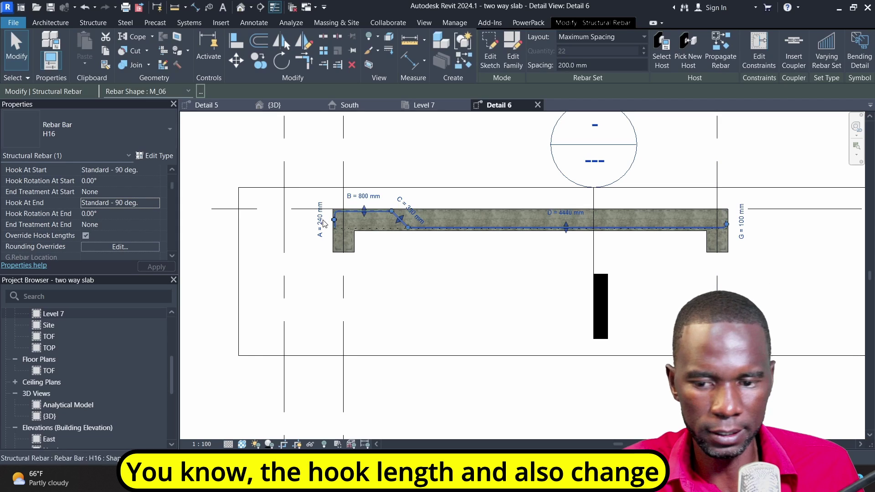
{"action": "type", "text": "10"}
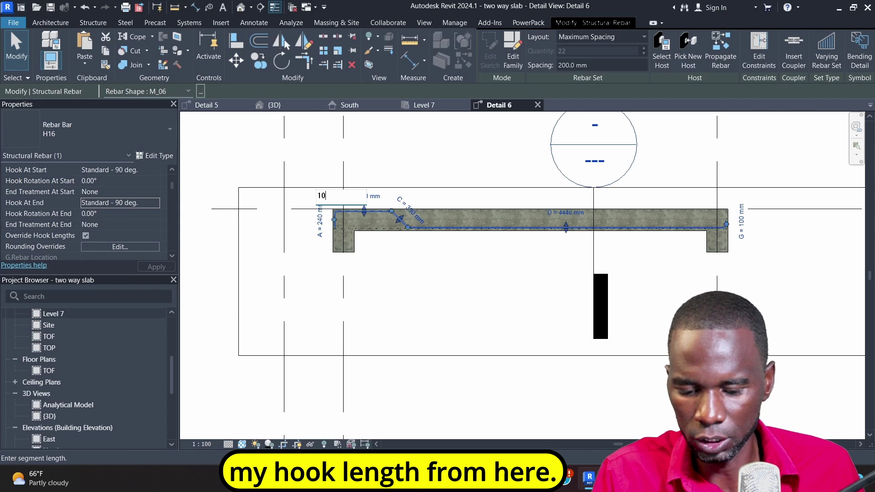
{"action": "left_click", "coordinate": [464, 297]}
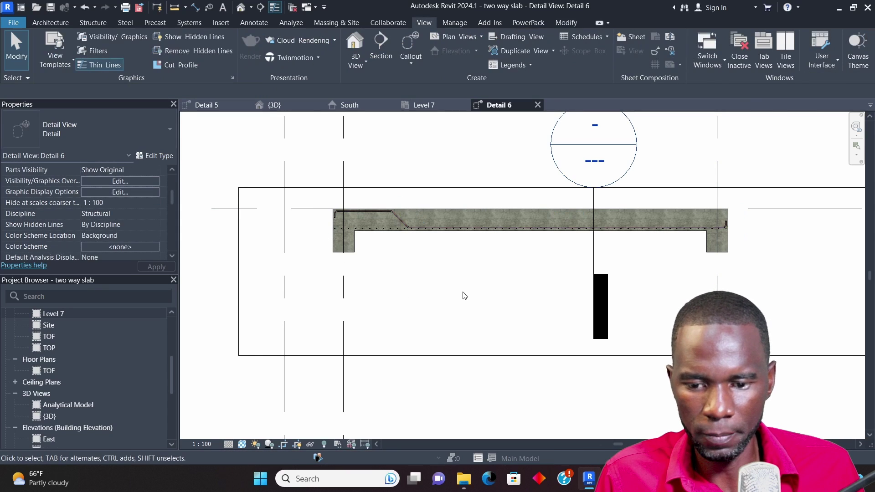
- Mirror a copy of the cranked bar set about a vertical axis drawn through the slab's midpoint
{"action": "left_click", "coordinate": [399, 223]}
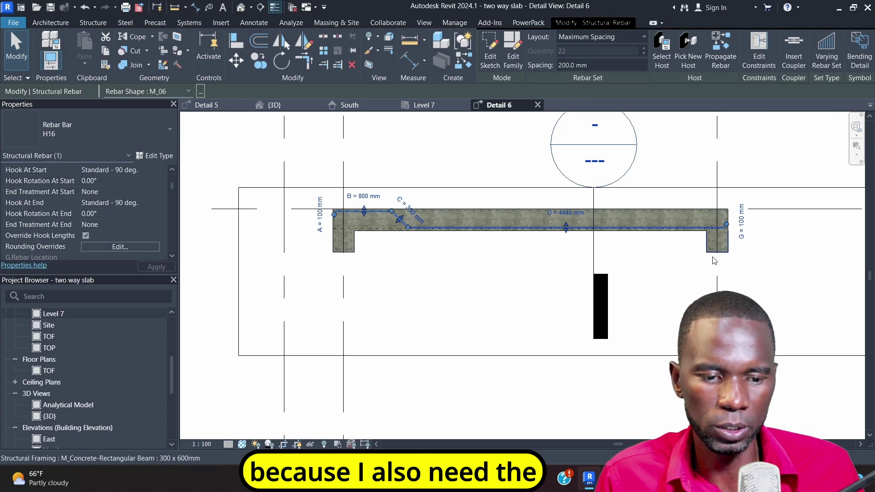
{"action": "left_click", "coordinate": [303, 46]}
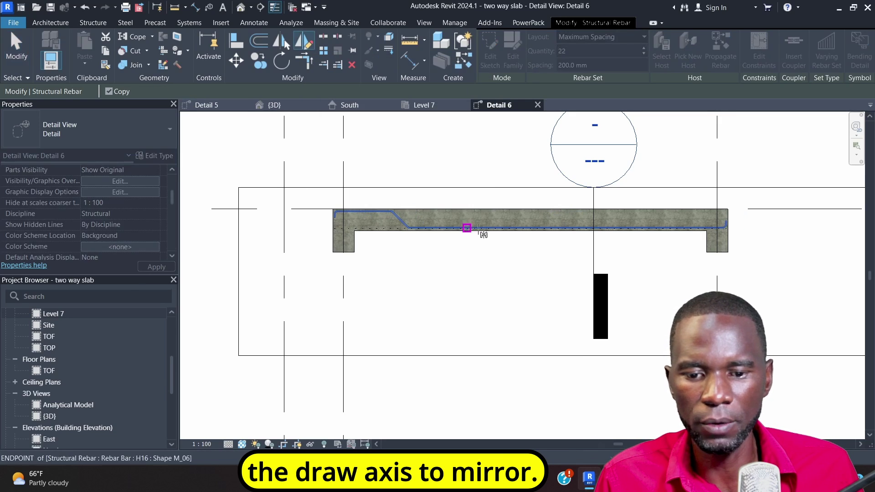
{"action": "left_click", "coordinate": [531, 210]}
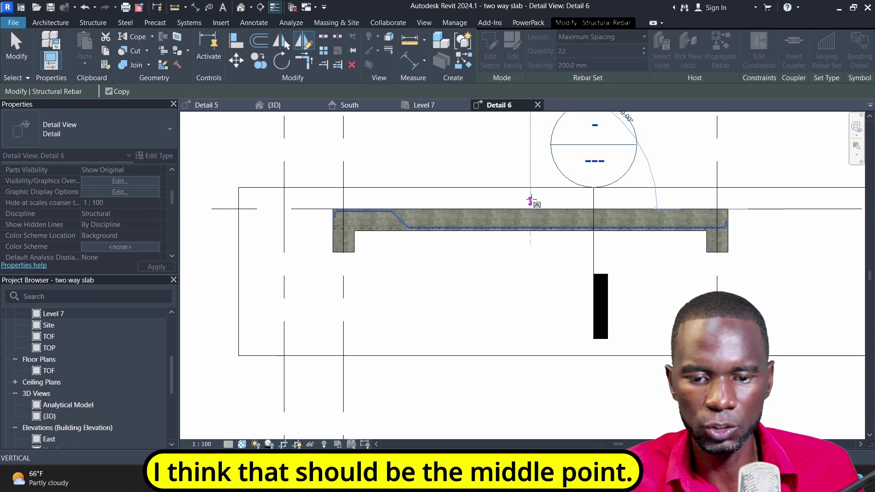
{"action": "left_click", "coordinate": [530, 170]}
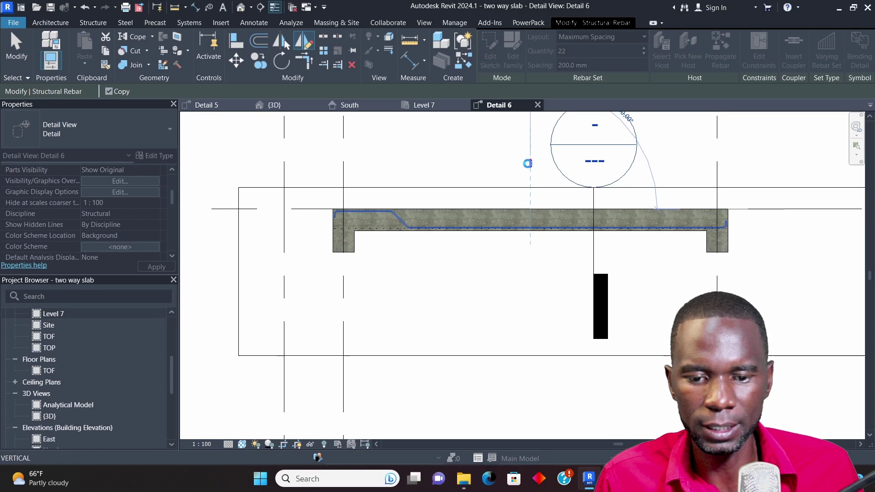
{"action": "left_click", "coordinate": [535, 283]}
- Shift the end of one perpendicular bottom bar set slightly inward from the slab edge near grid B
{"action": "scroll", "coordinate": [680, 215], "scroll_direction": "up", "scroll_amount": 4}
{"action": "scroll", "coordinate": [594, 223], "scroll_direction": "down", "scroll_amount": 2}
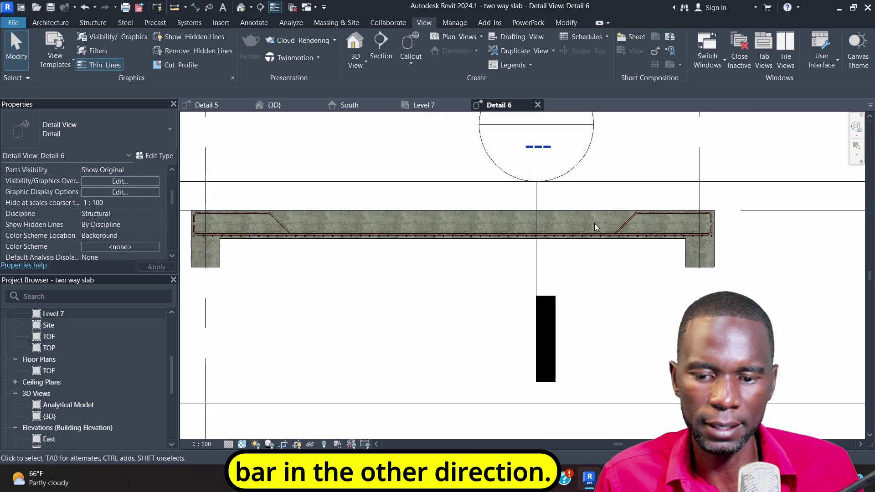
{"action": "scroll", "coordinate": [362, 236], "scroll_direction": "up", "scroll_amount": 5}
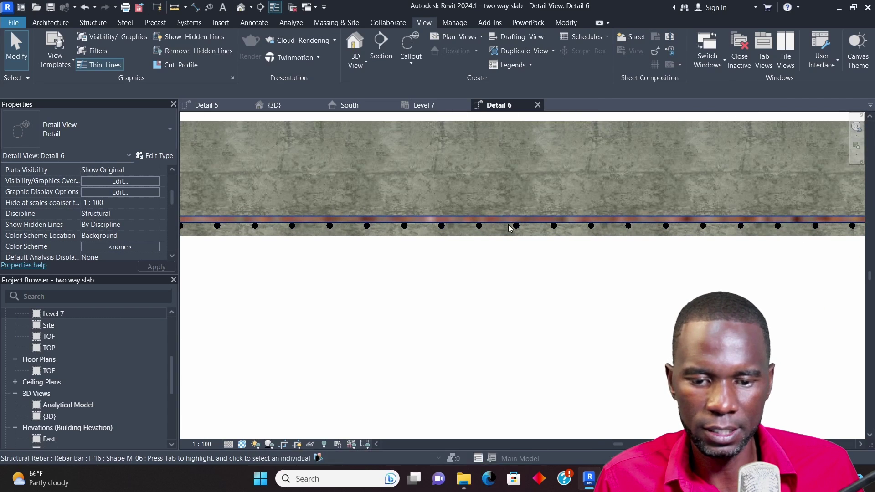
{"action": "scroll", "coordinate": [497, 217], "scroll_direction": "down", "scroll_amount": 3}
{"action": "scroll", "coordinate": [262, 214], "scroll_direction": "up", "scroll_amount": 4}
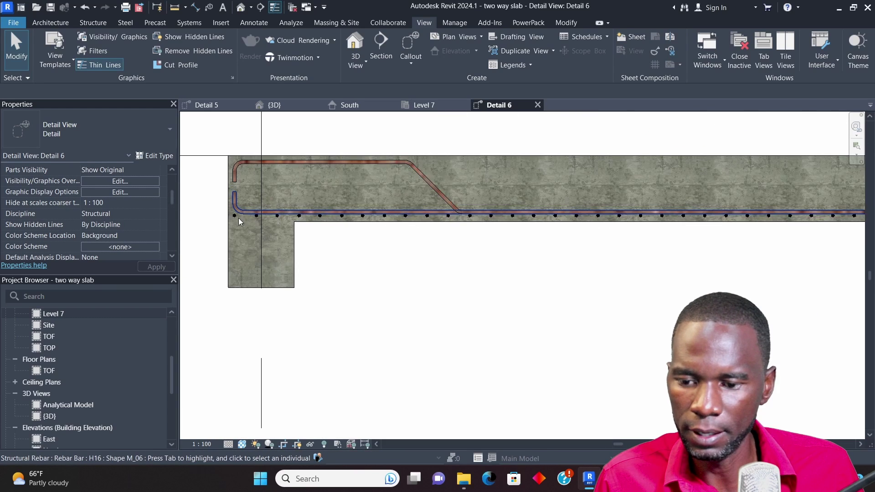
{"action": "left_click", "coordinate": [253, 212]}
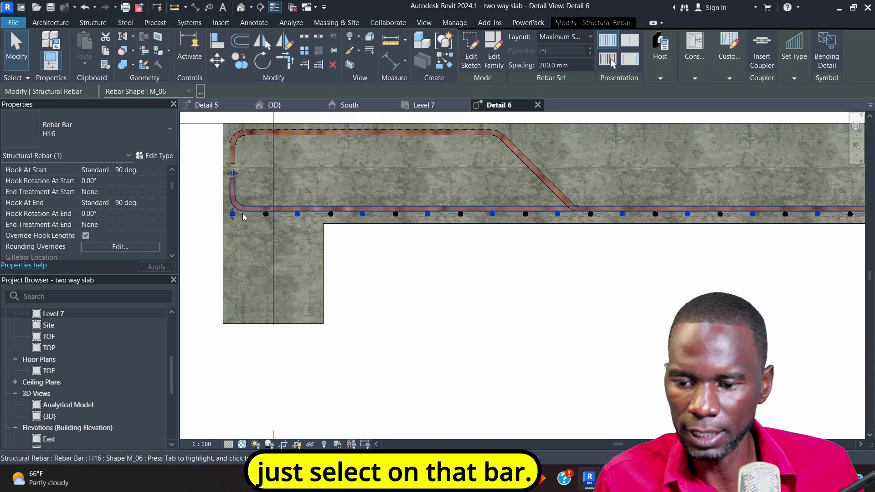
{"action": "left_click_drag", "start_coordinate": [234, 175], "coordinate": [242, 175]}
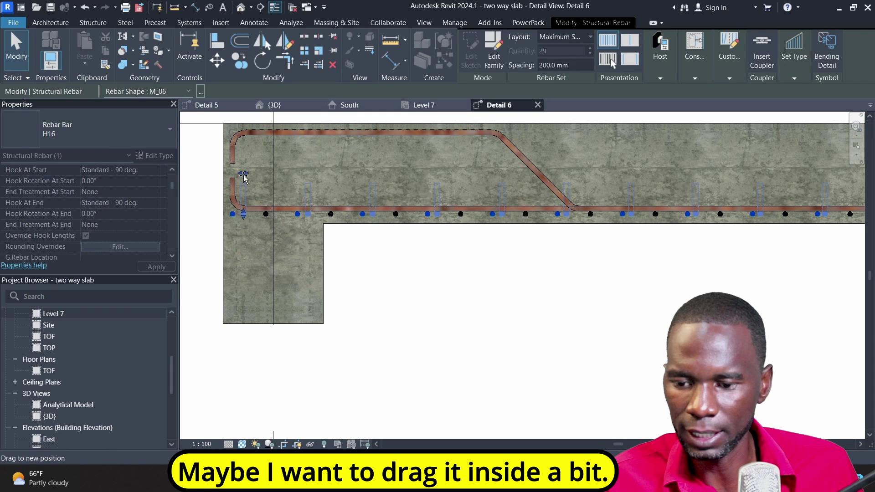
- Pull the same perpendicular bar set's other end slightly inward from the opposite slab edge
{"action": "scroll", "coordinate": [250, 191], "scroll_direction": "down", "scroll_amount": 5}
{"action": "scroll", "coordinate": [496, 182], "scroll_direction": "up", "scroll_amount": 5}
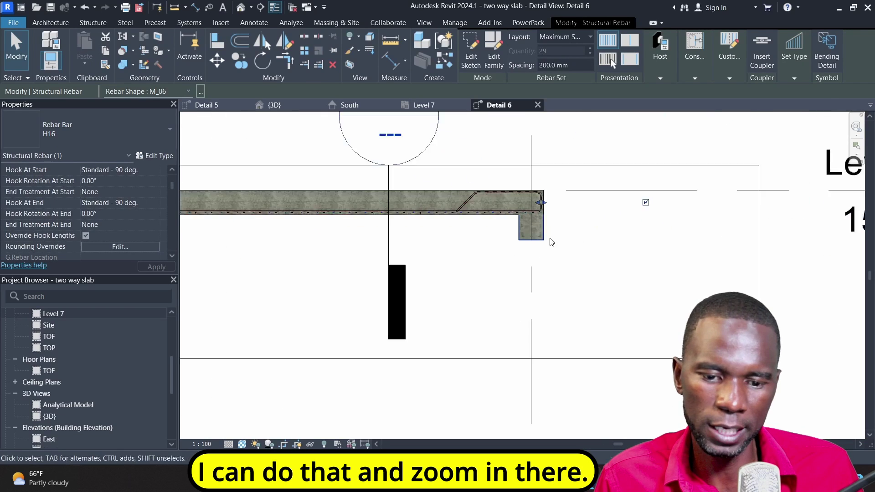
{"action": "scroll", "coordinate": [496, 182], "scroll_direction": "up", "scroll_amount": 3}
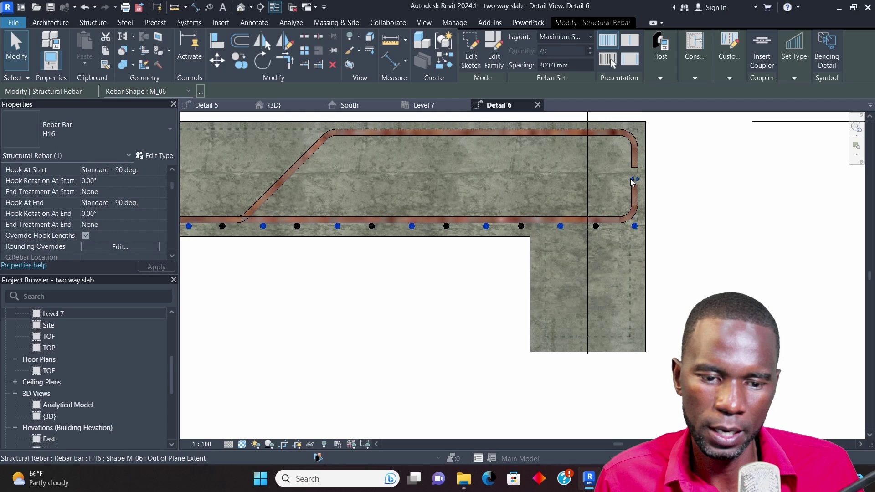
{"action": "left_click_drag", "start_coordinate": [634, 180], "coordinate": [619, 180]}
{"action": "left_click", "coordinate": [689, 246]}
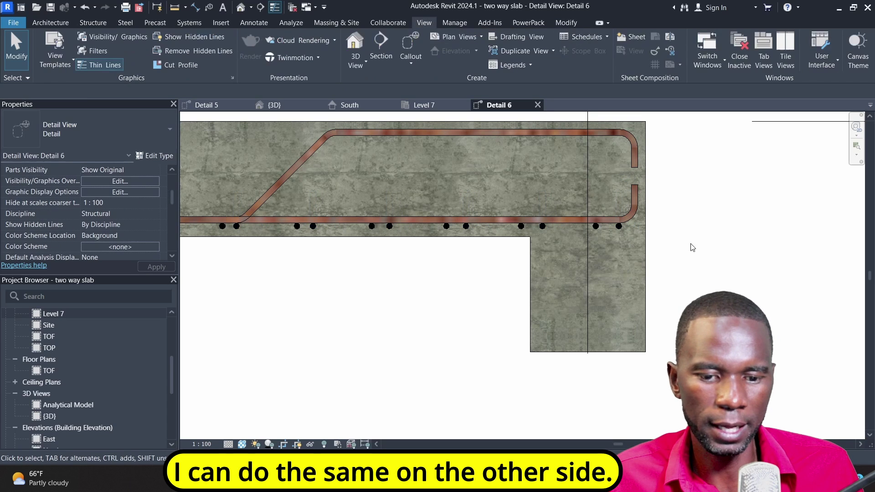
- Examine the bar arrangement at both slab ends in the Detail 6 and Detail 5 sections
{"action": "left_click", "coordinate": [596, 225]}
{"action": "left_click", "coordinate": [757, 252]}
{"action": "scroll", "coordinate": [757, 252], "scroll_direction": "down", "scroll_amount": 5}
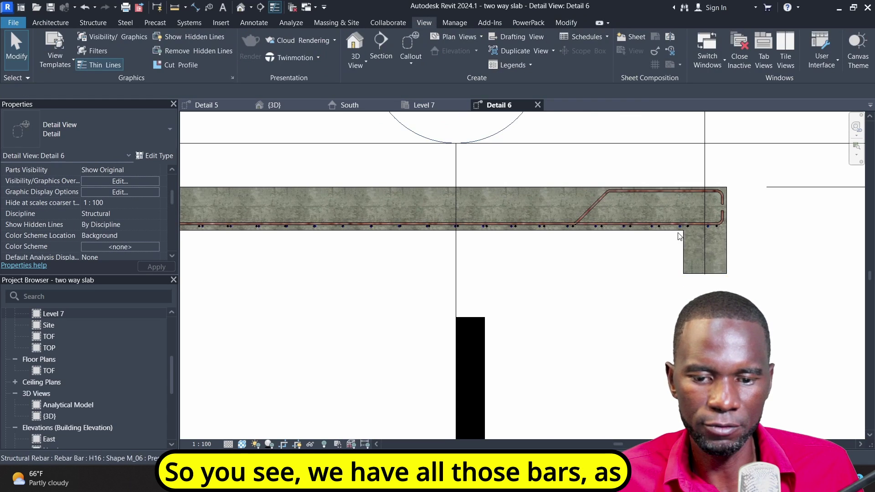
{"action": "scroll", "coordinate": [341, 217], "scroll_direction": "up", "scroll_amount": 4}
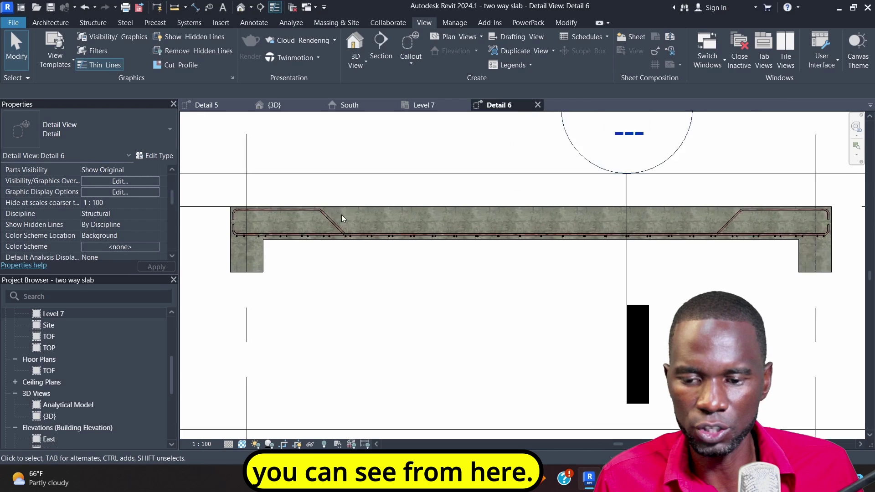
{"action": "scroll", "coordinate": [488, 226], "scroll_direction": "down", "scroll_amount": 2}
{"action": "scroll", "coordinate": [678, 219], "scroll_direction": "up", "scroll_amount": 3}
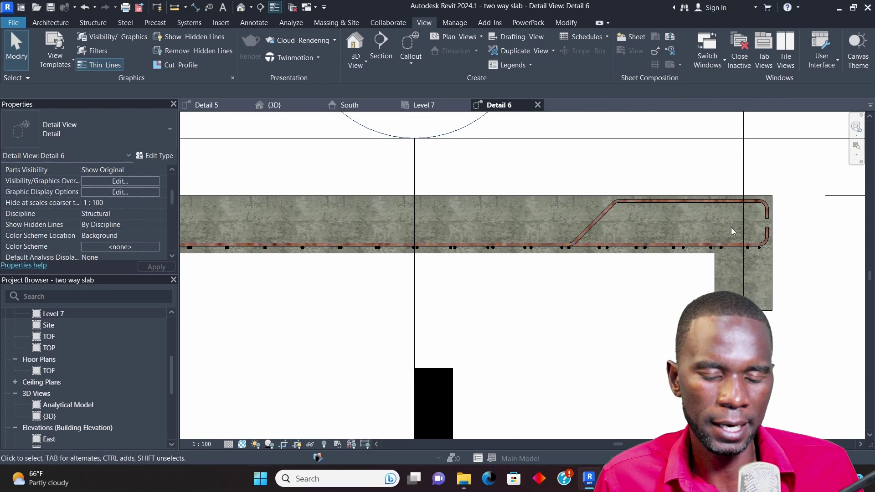
{"action": "scroll", "coordinate": [695, 226], "scroll_direction": "down", "scroll_amount": 3}
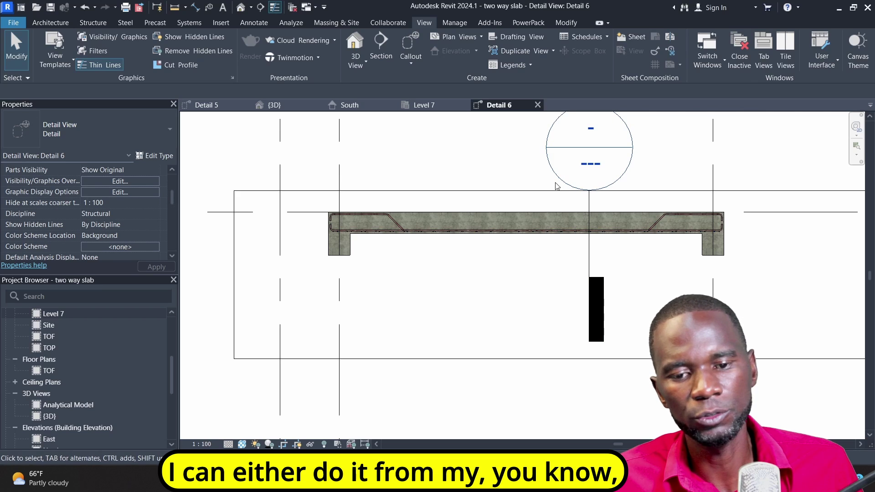
{"action": "scroll", "coordinate": [355, 221], "scroll_direction": "up", "scroll_amount": 4}
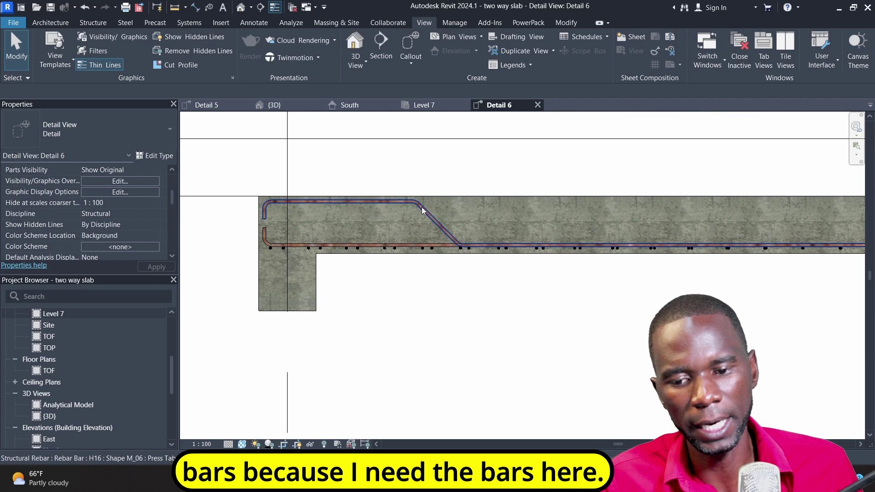
{"action": "left_click", "coordinate": [221, 107]}
{"action": "scroll", "coordinate": [370, 220], "scroll_direction": "up", "scroll_amount": 4}
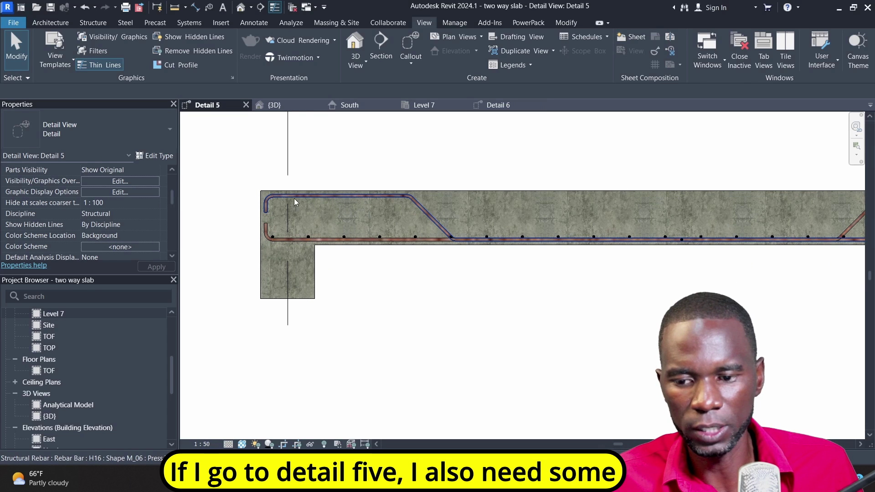
{"action": "scroll", "coordinate": [390, 195], "scroll_direction": "down", "scroll_amount": 2}
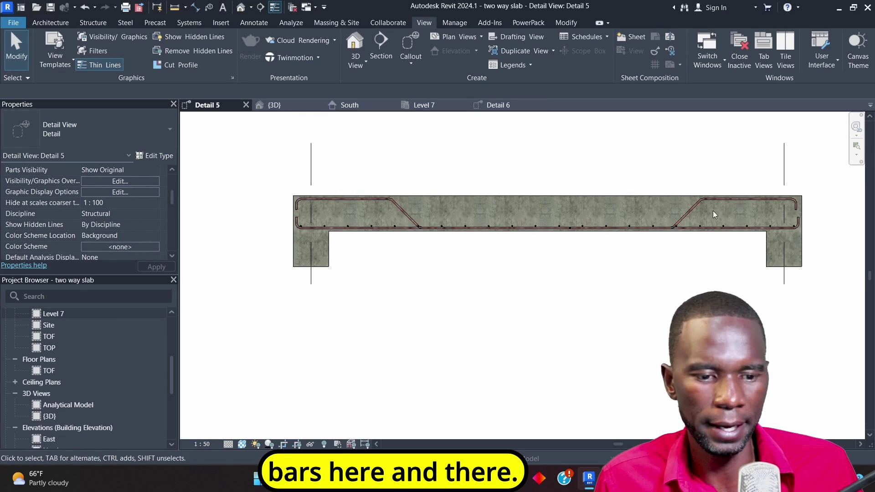
{"action": "scroll", "coordinate": [722, 234], "scroll_direction": "up", "scroll_amount": 3}
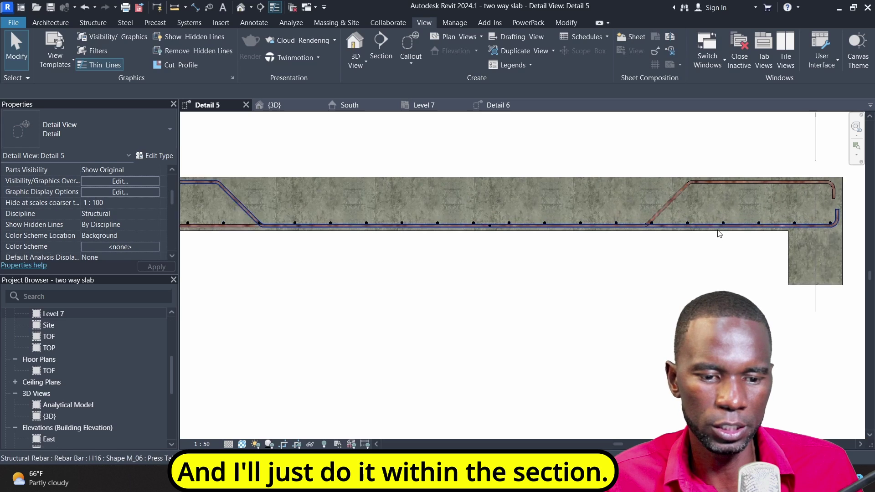
- Start placing H16 rebar in the slab in the Detail 6 section, using straight bar shape 00
{"action": "left_click", "coordinate": [499, 106]}
{"action": "scroll", "coordinate": [569, 206], "scroll_direction": "down", "scroll_amount": 2}
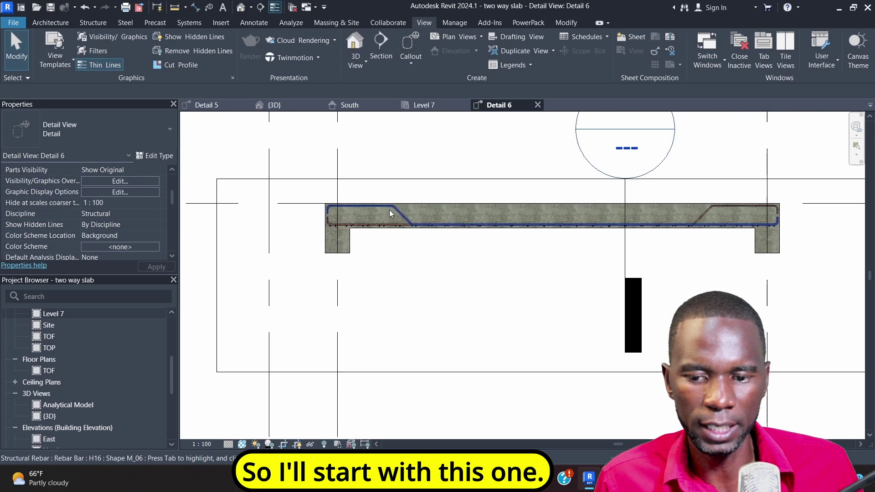
{"action": "scroll", "coordinate": [569, 206], "scroll_direction": "up", "scroll_amount": 2}
{"action": "left_click", "coordinate": [563, 203]}
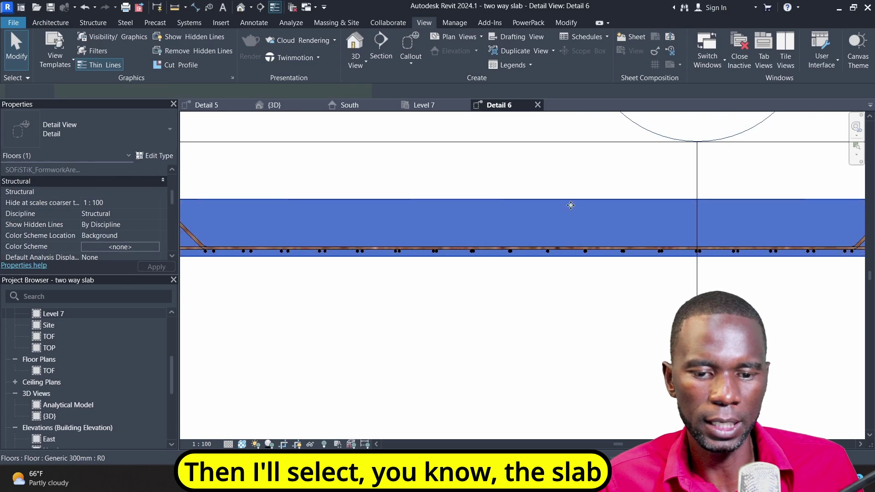
{"action": "scroll", "coordinate": [508, 213], "scroll_direction": "down", "scroll_amount": 2}
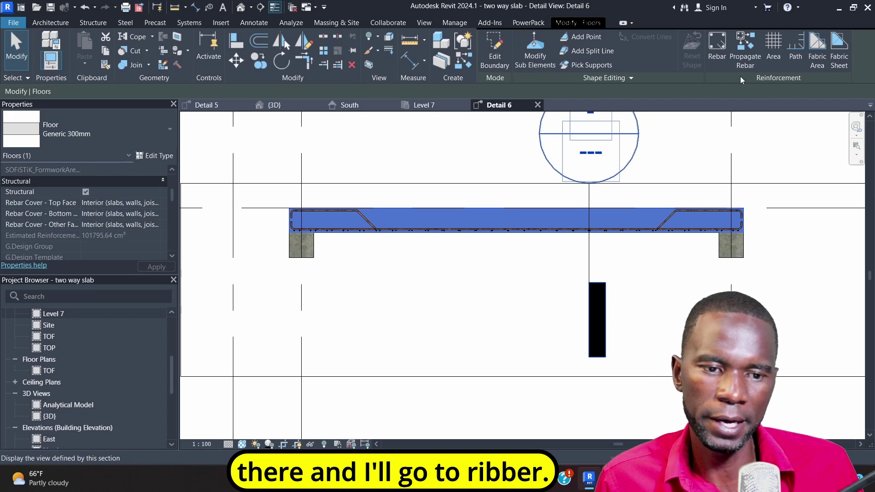
{"action": "left_click", "coordinate": [718, 43]}
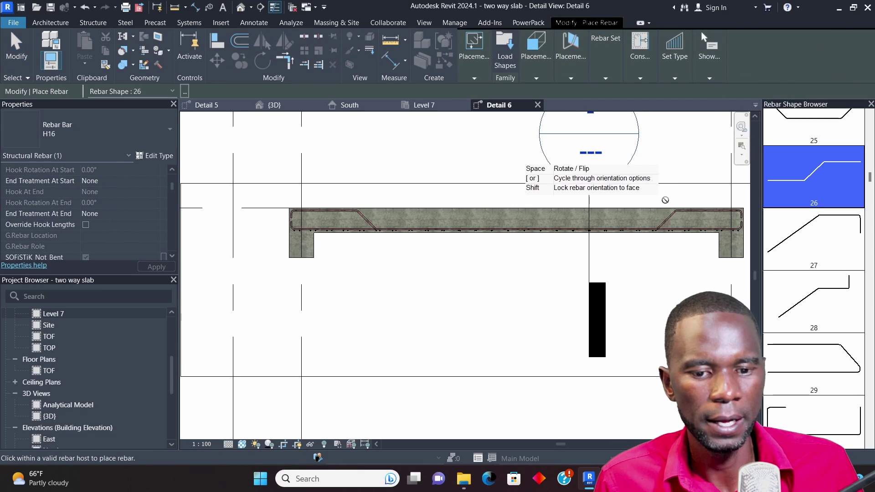
{"action": "scroll", "coordinate": [827, 196], "scroll_direction": "up", "scroll_amount": 10}
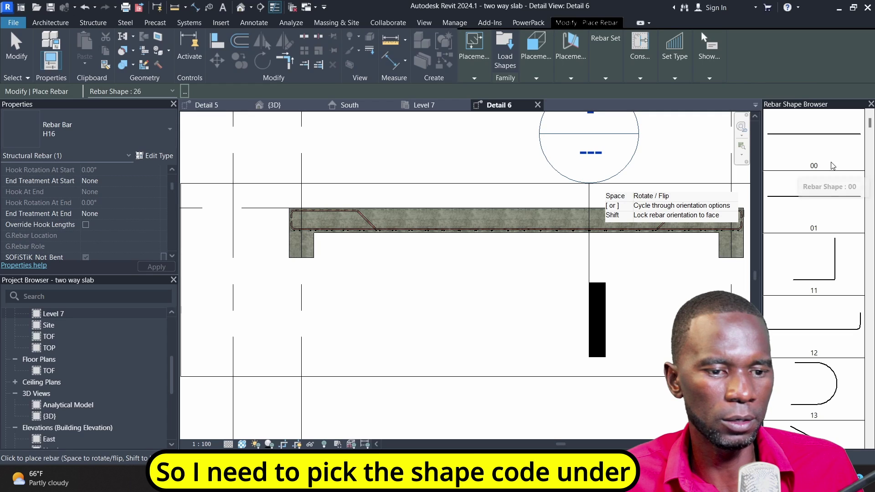
{"action": "left_click", "coordinate": [815, 137]}
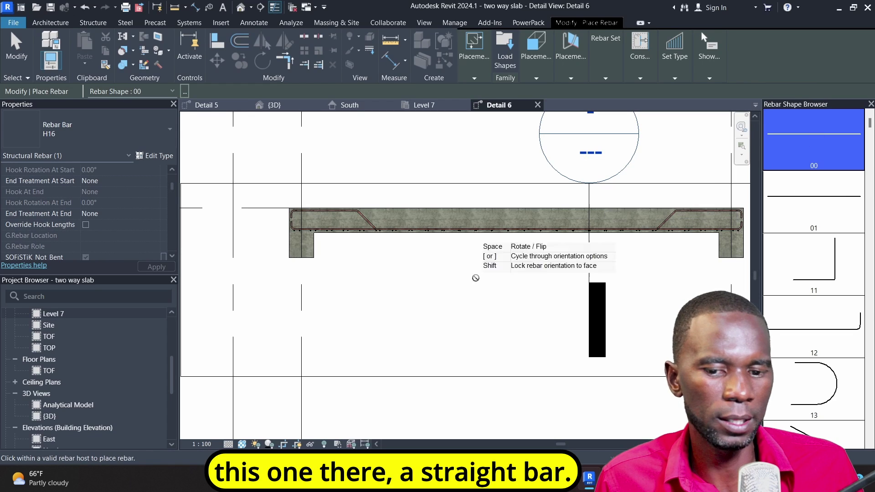
- Place a single straight bar perpendicular to cover, just inside the bend of the cranked bar's top hook at the slab's left end
{"action": "scroll", "coordinate": [287, 237], "scroll_direction": "down", "scroll_amount": 3}
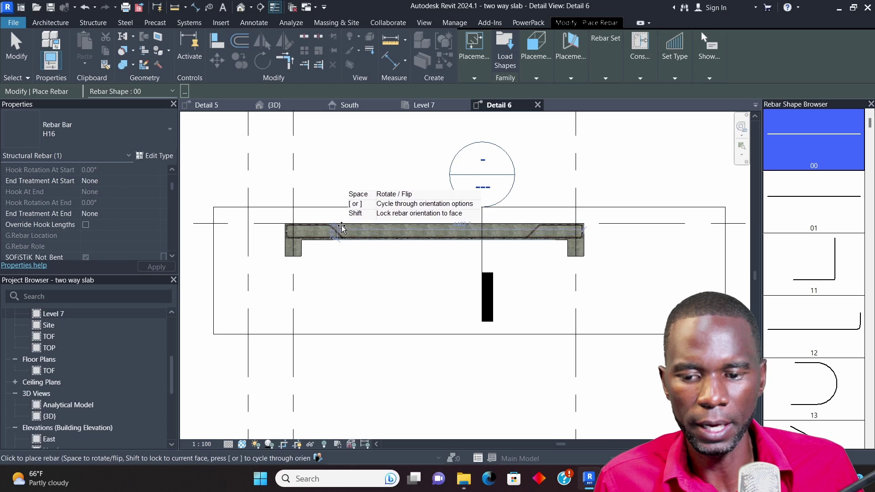
{"action": "scroll", "coordinate": [333, 231], "scroll_direction": "up", "scroll_amount": 4}
{"action": "scroll", "coordinate": [322, 219], "scroll_direction": "up", "scroll_amount": 4}
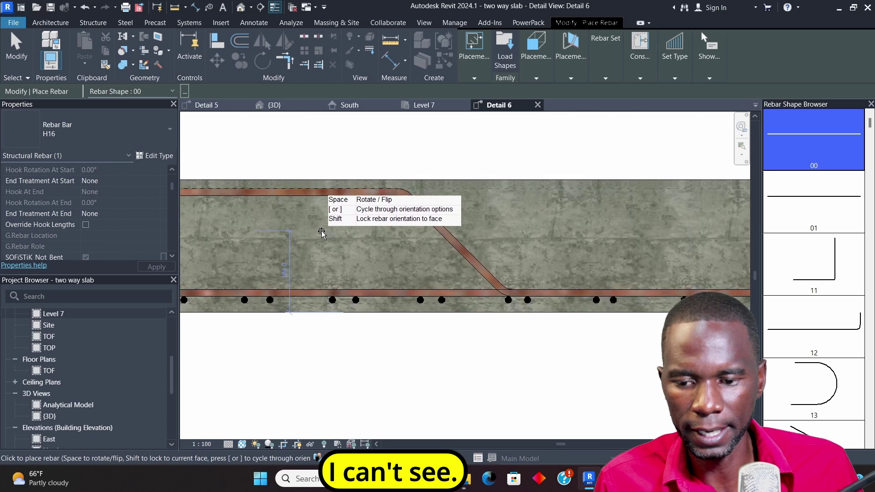
{"action": "scroll", "coordinate": [383, 212], "scroll_direction": "down", "scroll_amount": 3}
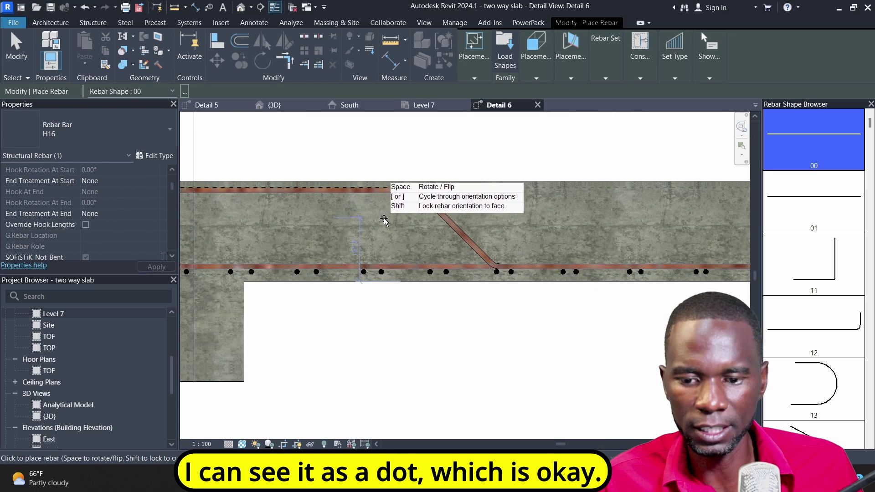
{"action": "left_click", "coordinate": [536, 78]}
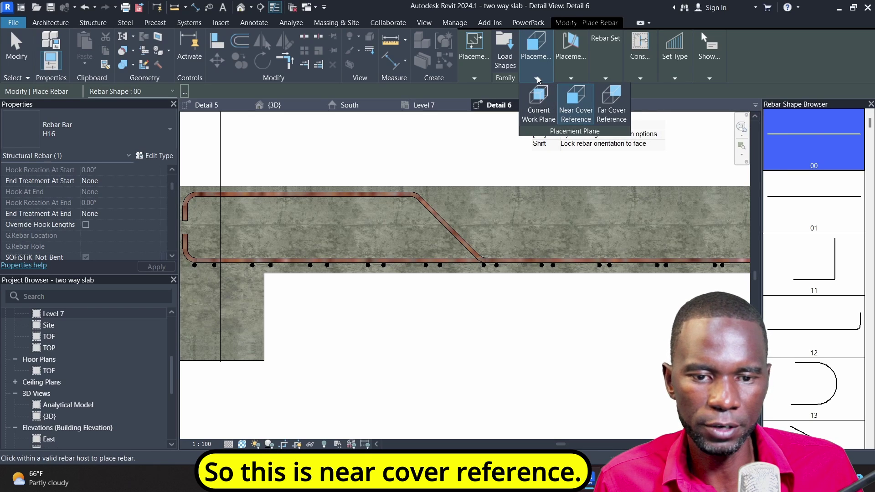
{"action": "left_click", "coordinate": [570, 78]}
{"action": "scroll", "coordinate": [364, 226], "scroll_direction": "down", "scroll_amount": 2}
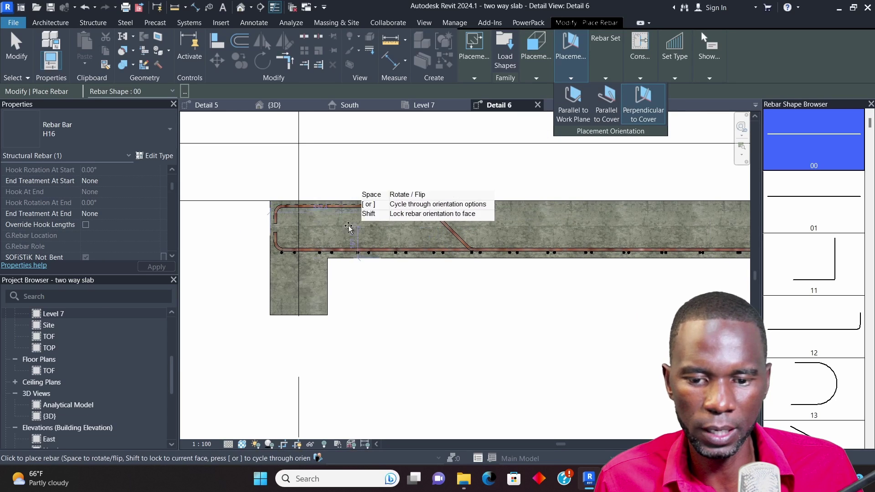
{"action": "scroll", "coordinate": [297, 211], "scroll_direction": "up", "scroll_amount": 4}
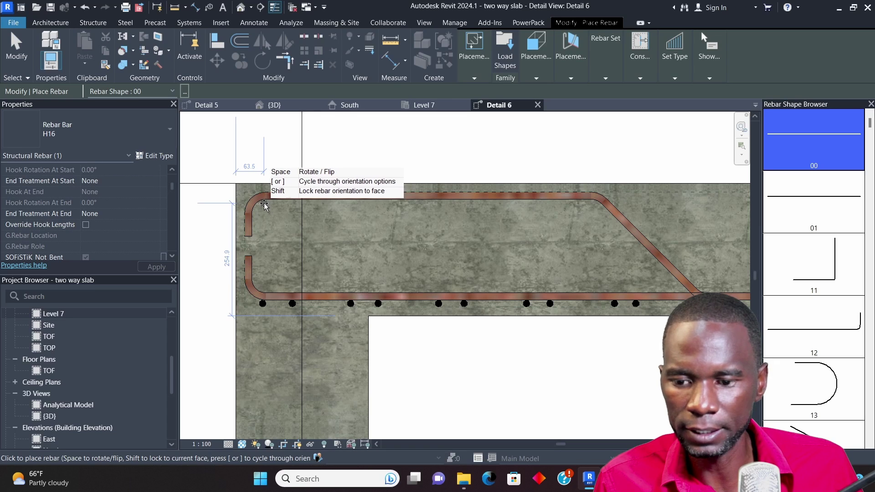
{"action": "left_click", "coordinate": [265, 206]}
{"action": "scroll", "coordinate": [348, 185], "scroll_direction": "down", "scroll_amount": 2}
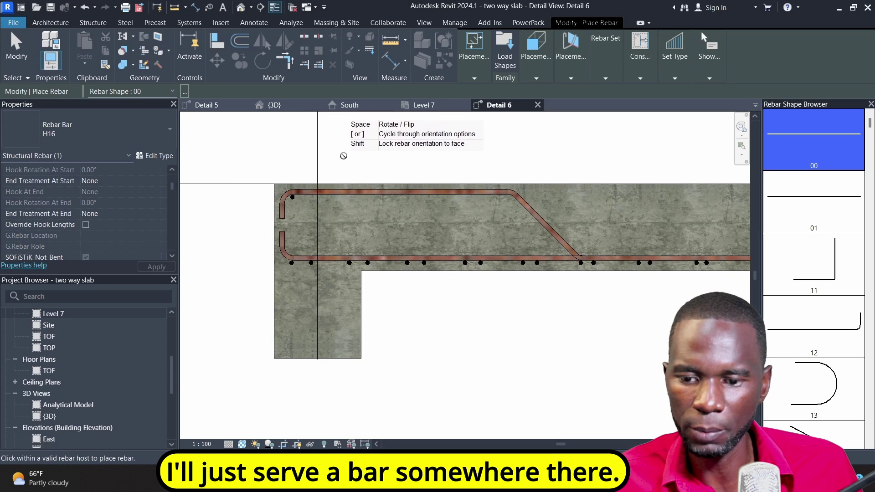
{"action": "right_click", "coordinate": [349, 146]}
{"action": "left_click", "coordinate": [376, 152]}
- Lay out the new straight bar as a set across the slab with Maximum Spacing at 100 mm
{"action": "scroll", "coordinate": [291, 197], "scroll_direction": "up", "scroll_amount": 2}
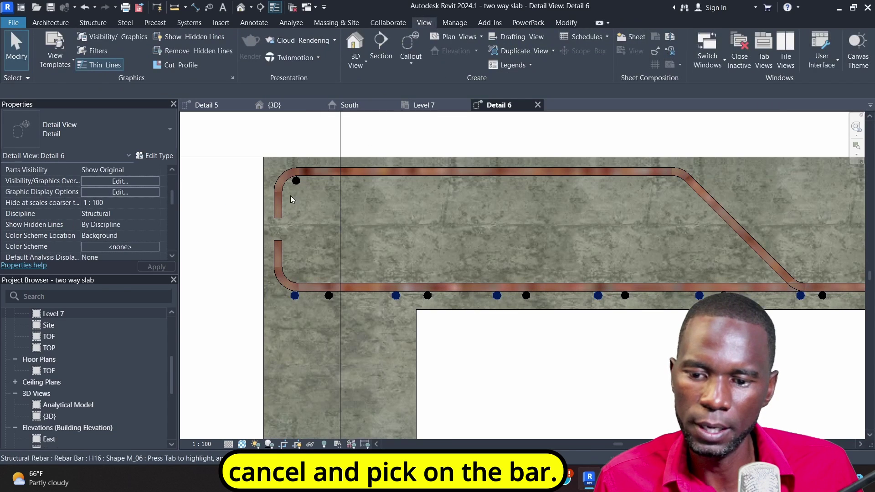
{"action": "left_click", "coordinate": [295, 184]}
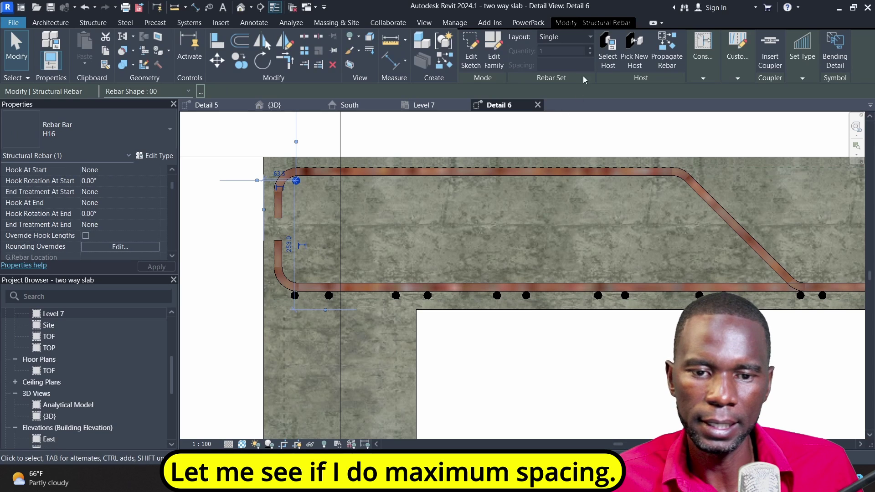
{"action": "left_click", "coordinate": [589, 38]}
{"action": "left_click", "coordinate": [564, 76]}
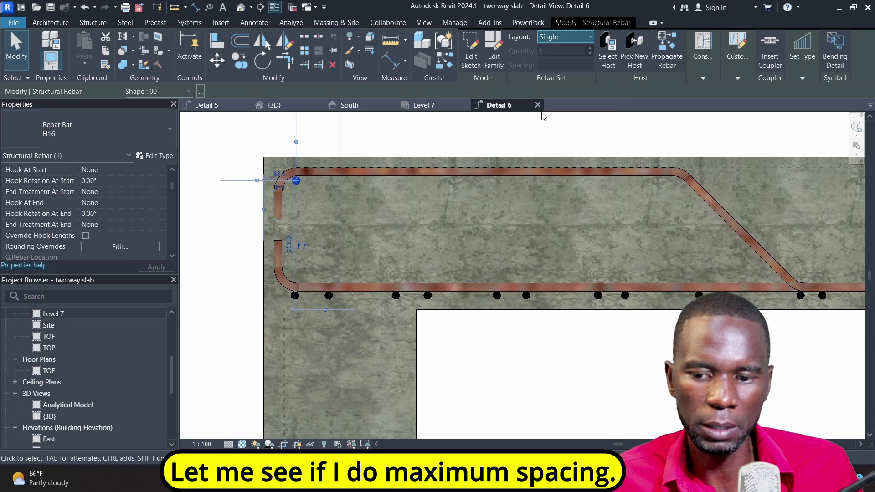
{"action": "scroll", "coordinate": [300, 196], "scroll_direction": "down", "scroll_amount": 2}
{"action": "scroll", "coordinate": [300, 197], "scroll_direction": "down", "scroll_amount": 3}
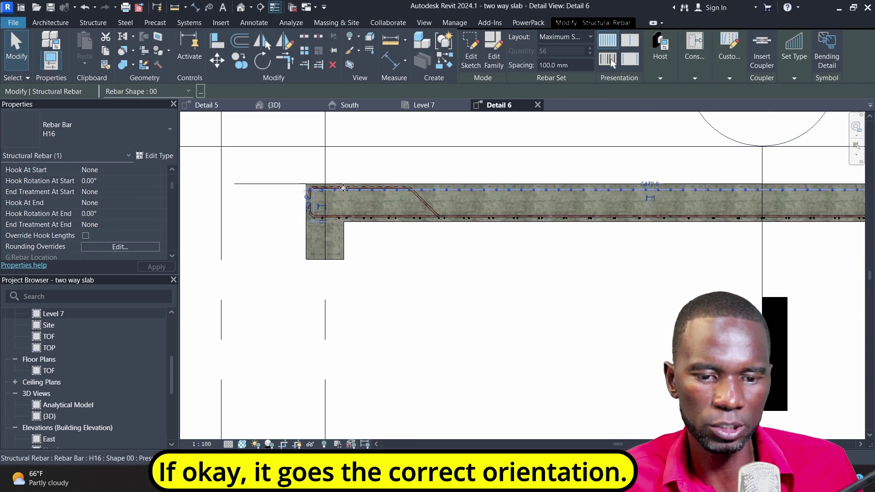
{"action": "scroll", "coordinate": [696, 201], "scroll_direction": "up", "scroll_amount": 4}
{"action": "scroll", "coordinate": [702, 187], "scroll_direction": "up", "scroll_amount": 5}
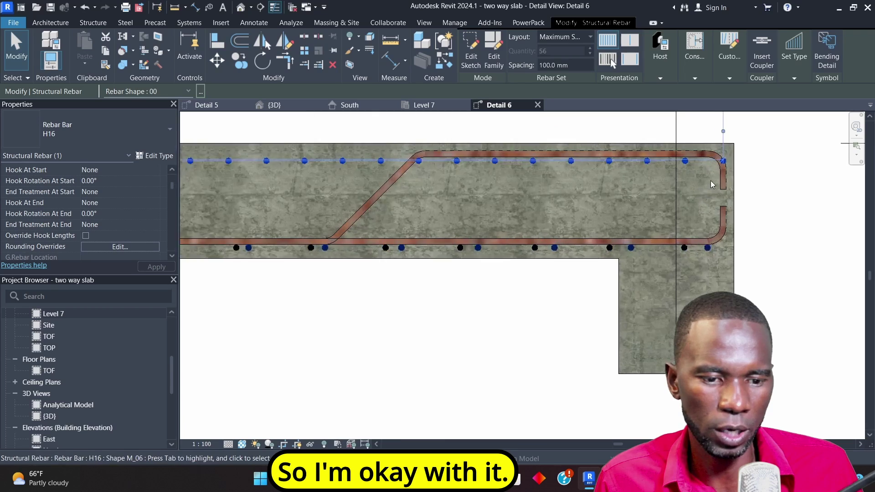
{"action": "scroll", "coordinate": [614, 174], "scroll_direction": "down", "scroll_amount": 2}
{"action": "scroll", "coordinate": [614, 173], "scroll_direction": "up", "scroll_amount": 3}
{"action": "key", "text": "Escape"}
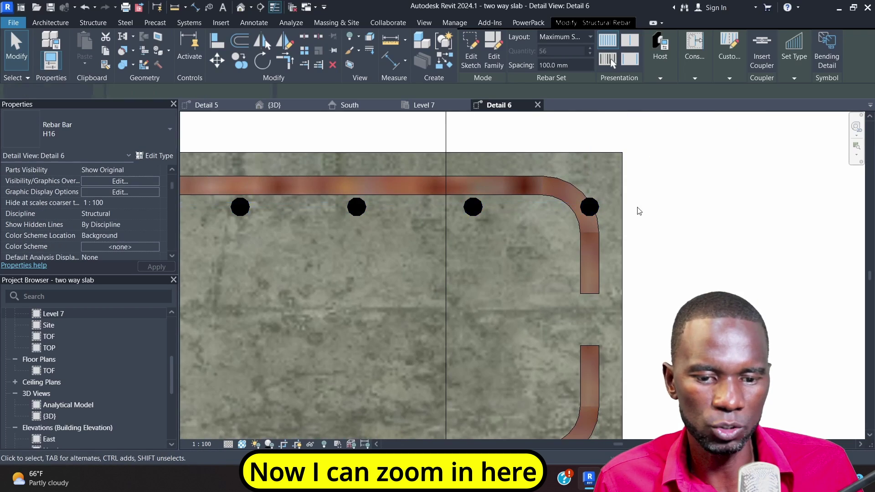
- Shorten the top bar set from the slab's far end so it stops at the crank nearest the first bar
{"action": "scroll", "coordinate": [522, 223], "scroll_direction": "up", "scroll_amount": 3}
{"action": "left_click", "coordinate": [556, 205]}
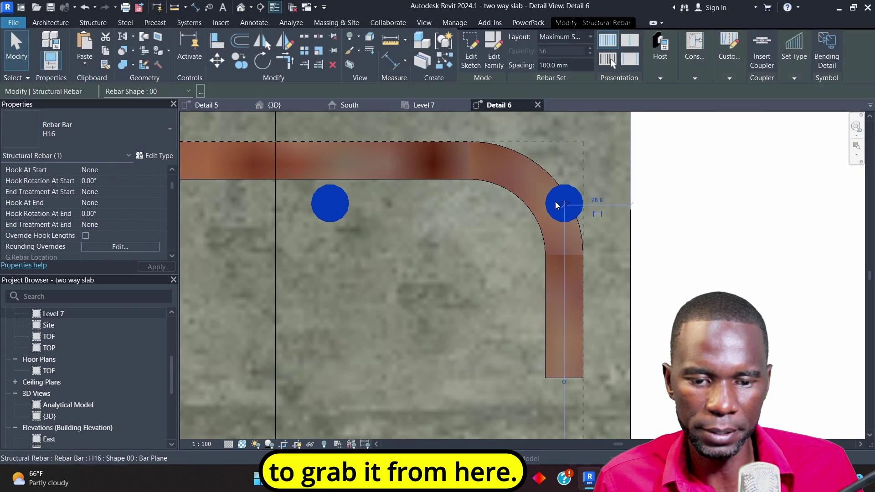
{"action": "left_click_drag", "start_coordinate": [561, 207], "coordinate": [385, 241]}
{"action": "scroll", "coordinate": [729, 210], "scroll_direction": "down", "scroll_amount": 6}
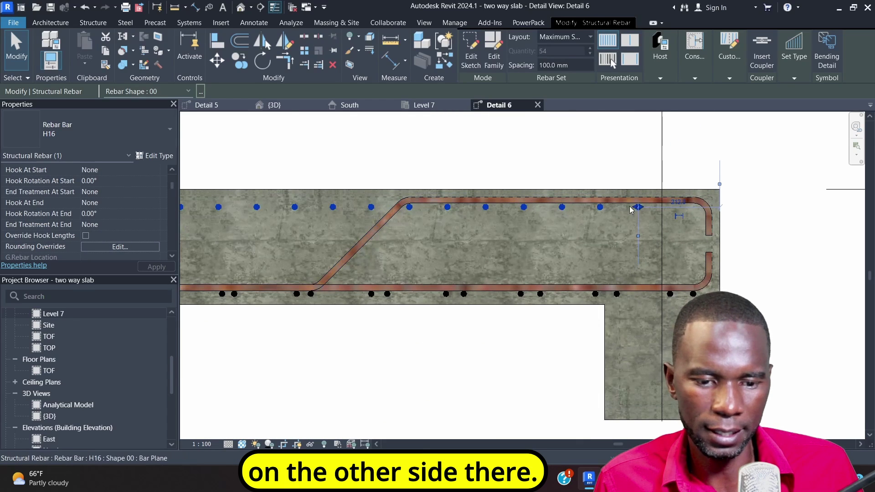
{"action": "left_click_drag", "start_coordinate": [424, 215], "coordinate": [254, 215]}
{"action": "scroll", "coordinate": [774, 196], "scroll_direction": "down", "scroll_amount": 5}
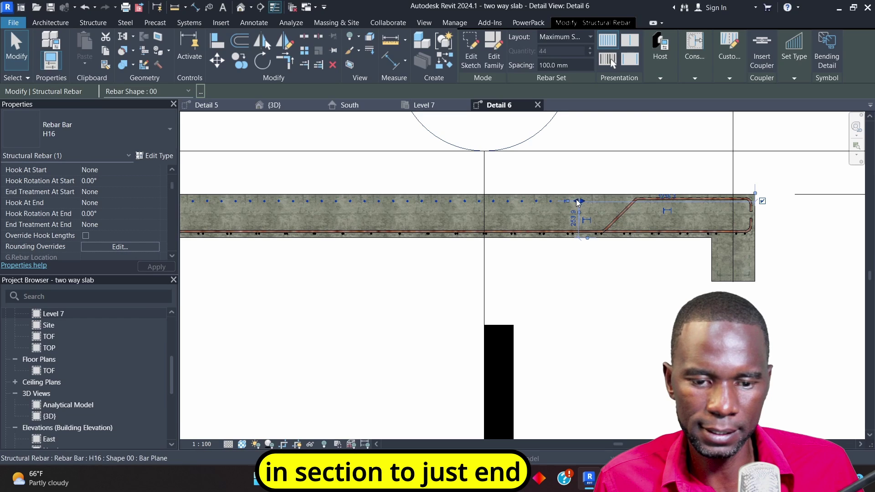
{"action": "left_click_drag", "start_coordinate": [578, 202], "coordinate": [218, 201]}
{"action": "scroll", "coordinate": [774, 238], "scroll_direction": "down", "scroll_amount": 1}
{"action": "scroll", "coordinate": [775, 237], "scroll_direction": "down", "scroll_amount": 3}
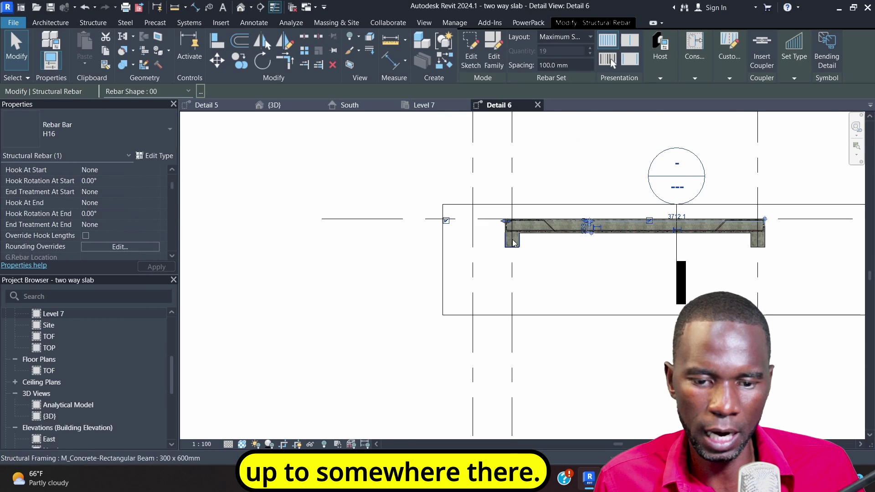
{"action": "scroll", "coordinate": [524, 232], "scroll_direction": "up", "scroll_amount": 6}
{"action": "left_click_drag", "start_coordinate": [655, 202], "coordinate": [524, 203]}
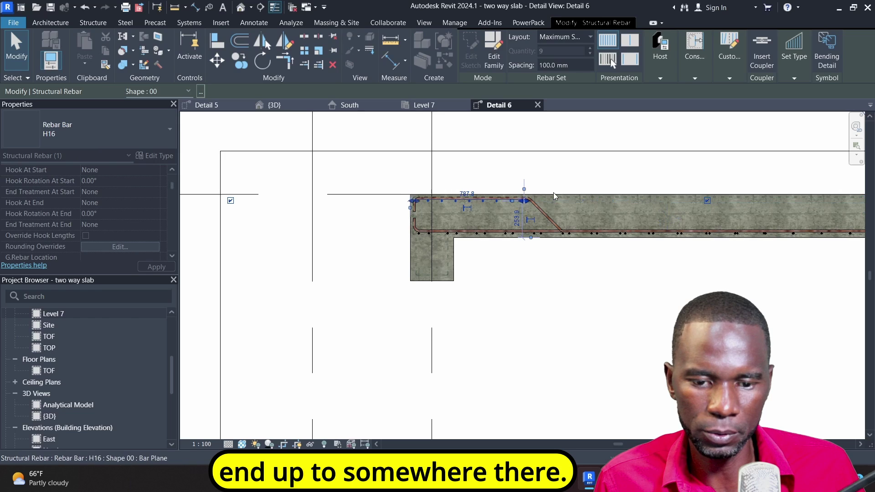
{"action": "left_click", "coordinate": [566, 182]}
- Shift the outer end of the top bar set slightly inward so its first bar sits inside the hook bend
{"action": "scroll", "coordinate": [456, 220], "scroll_direction": "up", "scroll_amount": 3}
{"action": "scroll", "coordinate": [365, 197], "scroll_direction": "up", "scroll_amount": 3}
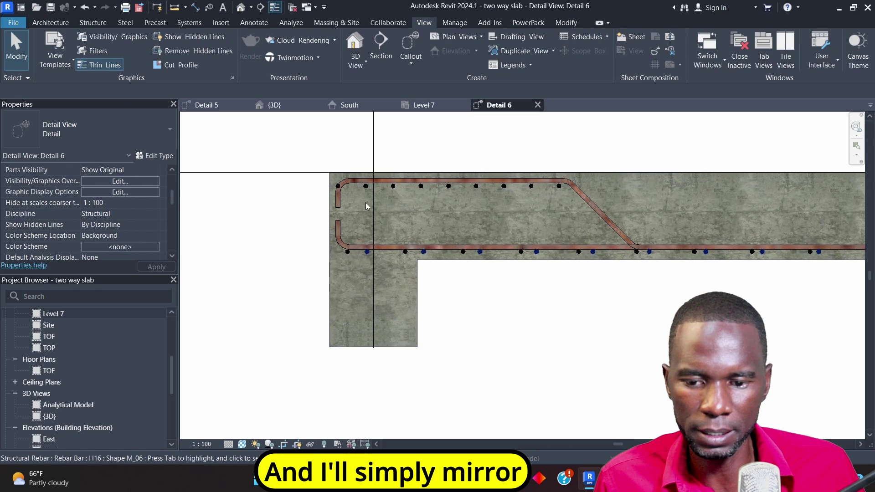
{"action": "left_click_drag", "start_coordinate": [331, 185], "coordinate": [329, 183]}
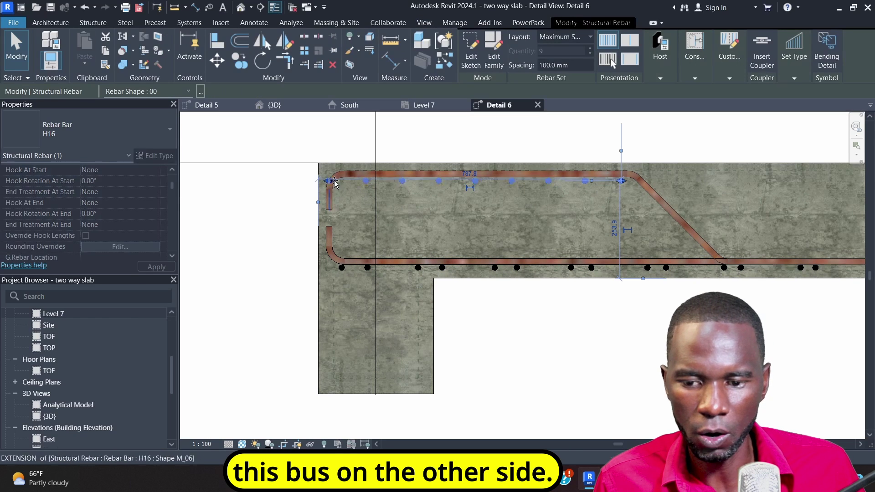
{"action": "key", "text": "Escape"}
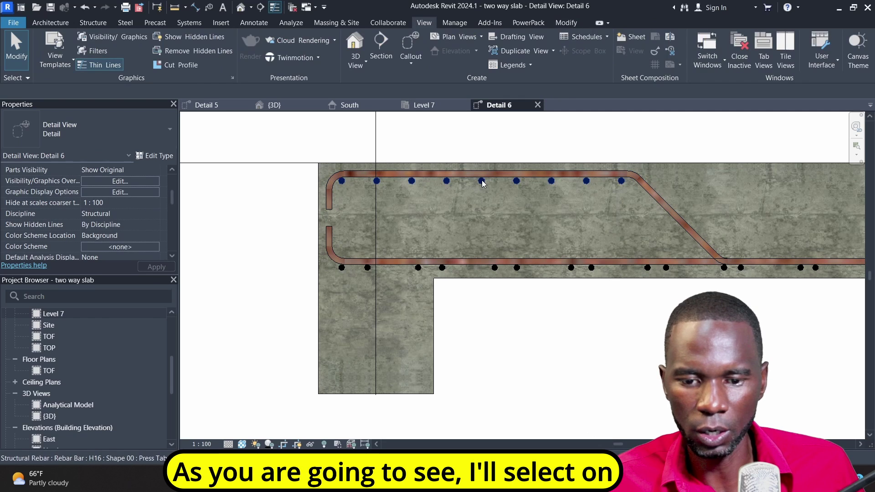
- Mirror a copy of the top straight bar set to the slab's opposite end about a vertical axis drawn through the slab's midpoint
{"action": "left_click", "coordinate": [483, 184]}
{"action": "scroll", "coordinate": [234, 209], "scroll_direction": "down", "scroll_amount": 5}
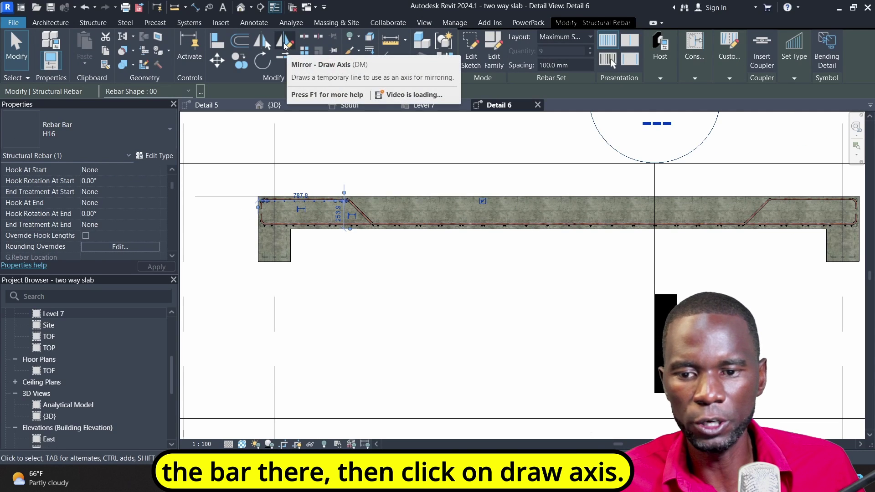
{"action": "left_click", "coordinate": [284, 45]}
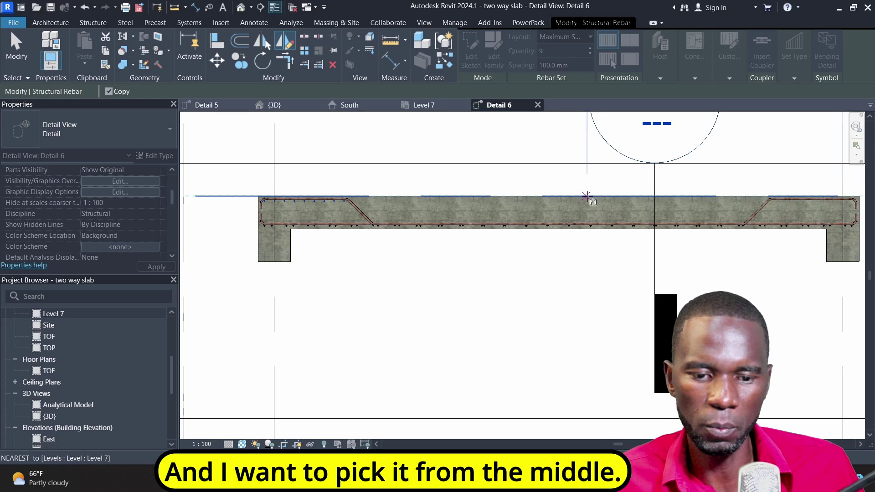
{"action": "left_click", "coordinate": [559, 196]}
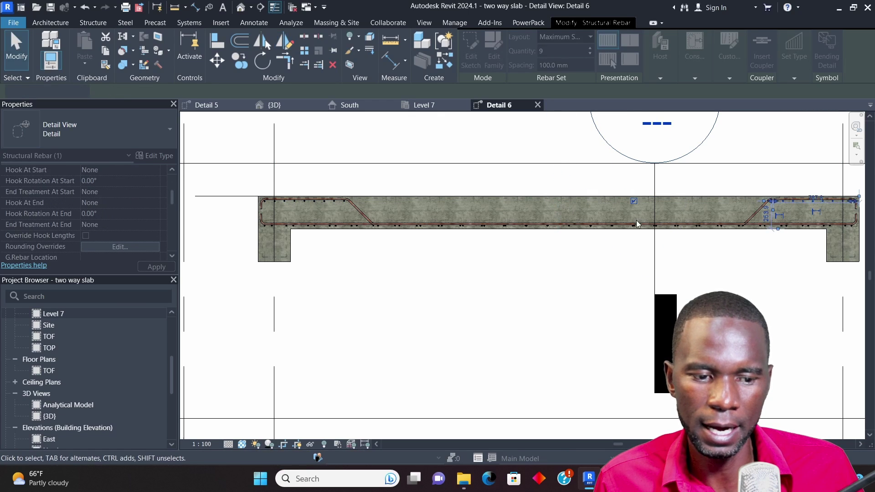
{"action": "scroll", "coordinate": [636, 220], "scroll_direction": "down", "scroll_amount": 2}
{"action": "left_click", "coordinate": [658, 153]}
{"action": "scroll", "coordinate": [649, 207], "scroll_direction": "up", "scroll_amount": 5}
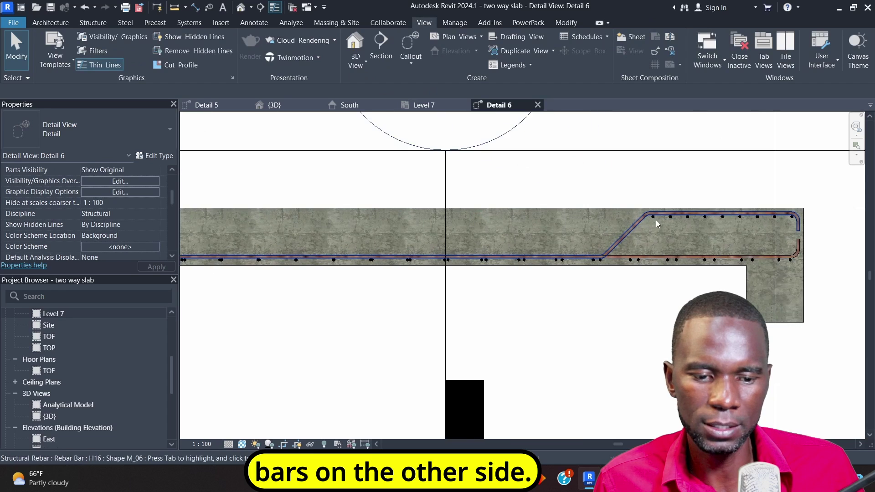
{"action": "scroll", "coordinate": [583, 221], "scroll_direction": "down", "scroll_amount": 4}
{"action": "scroll", "coordinate": [431, 240], "scroll_direction": "down", "scroll_amount": 2}
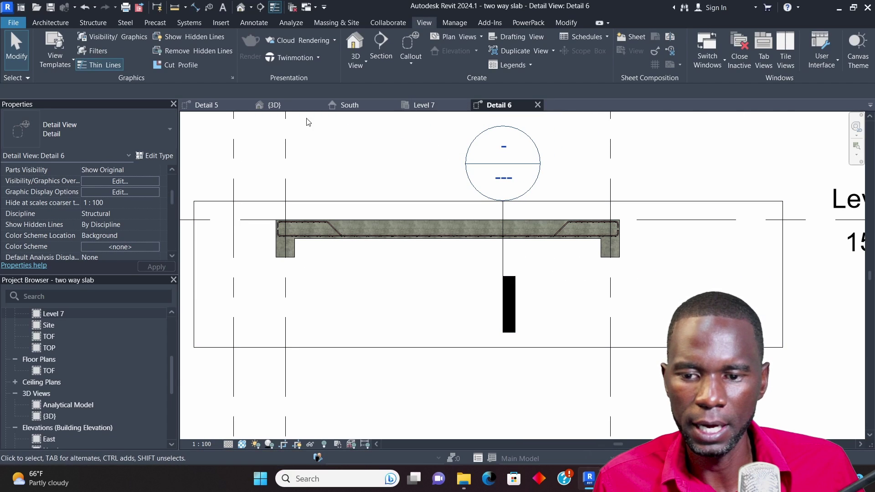
- In Detail 5, place one straight H16 shape 00 bar in the slab under the cranked bar's top leg, inside the hook bend
{"action": "left_click", "coordinate": [242, 105]}
{"action": "scroll", "coordinate": [570, 236], "scroll_direction": "down", "scroll_amount": 1}
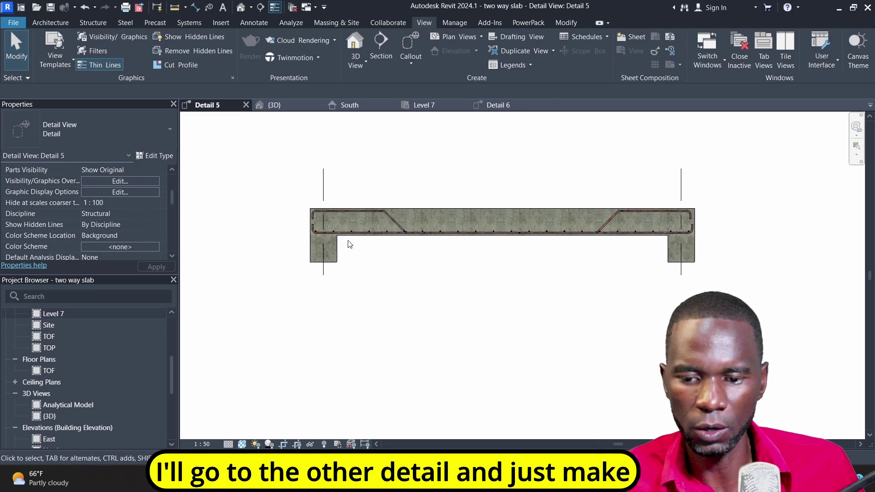
{"action": "scroll", "coordinate": [334, 228], "scroll_direction": "up", "scroll_amount": 3}
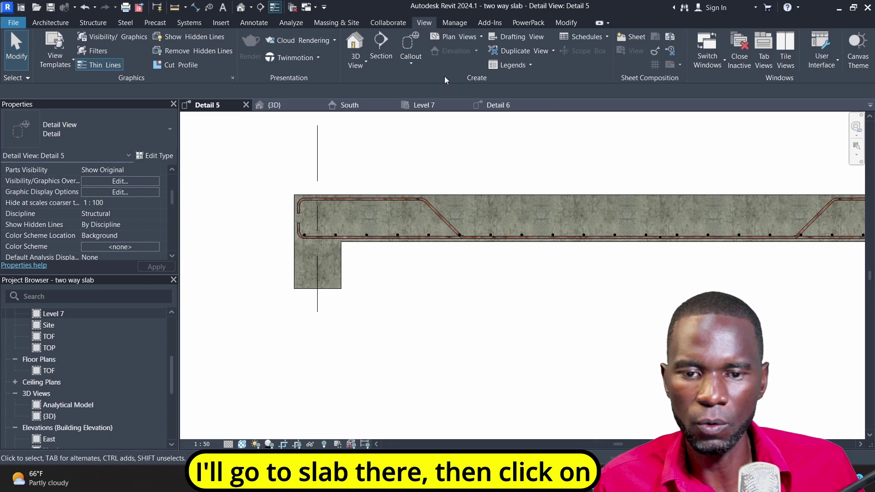
{"action": "left_click", "coordinate": [483, 198]}
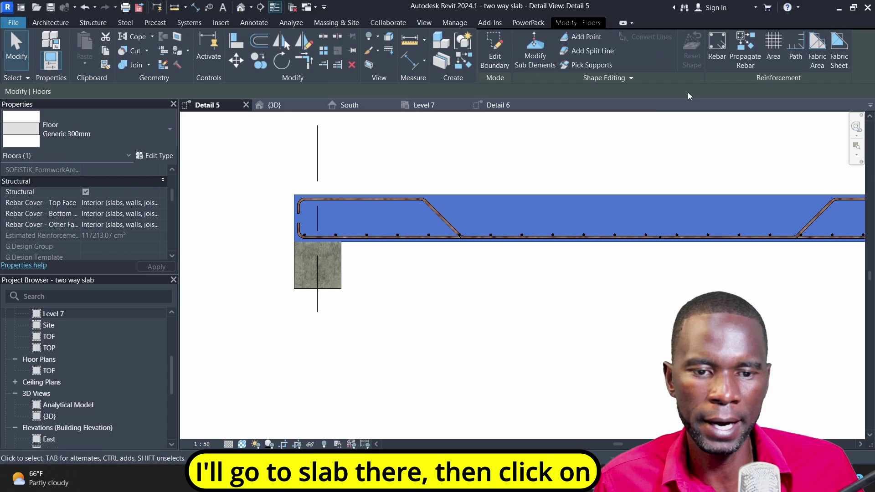
{"action": "left_click", "coordinate": [717, 44]}
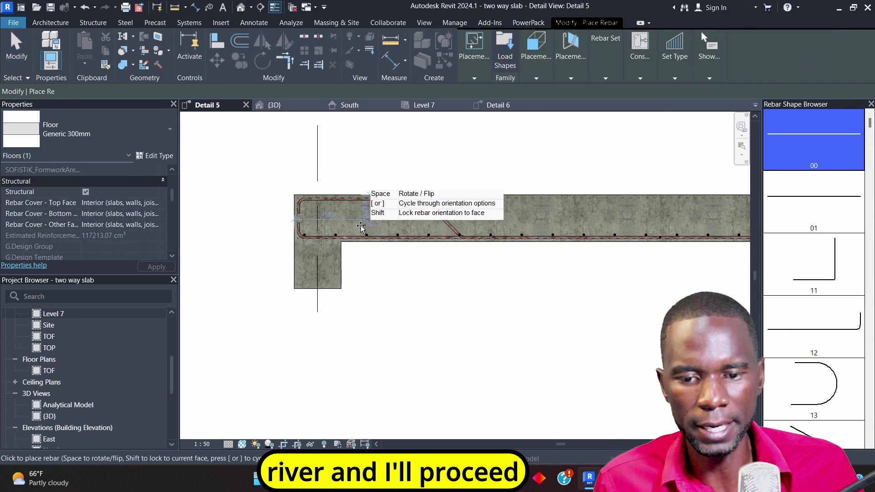
{"action": "scroll", "coordinate": [299, 208], "scroll_direction": "up", "scroll_amount": 4}
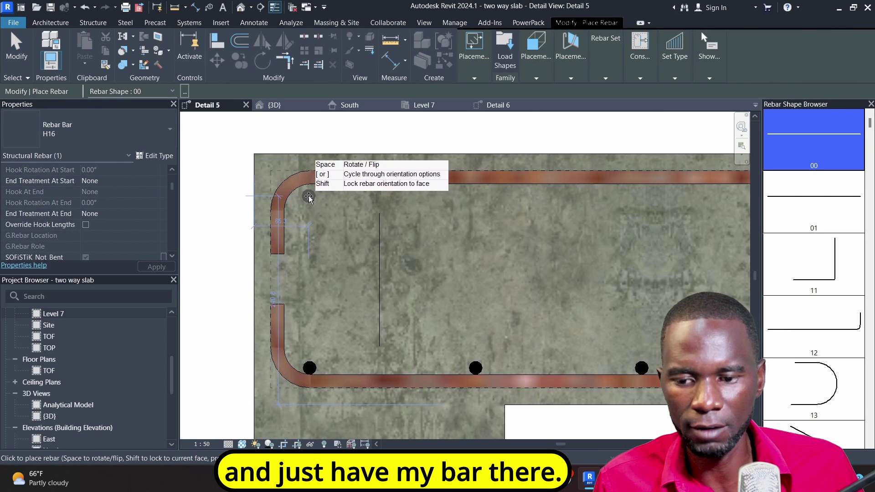
{"action": "scroll", "coordinate": [292, 190], "scroll_direction": "down", "scroll_amount": 3}
{"action": "right_click", "coordinate": [300, 145]}
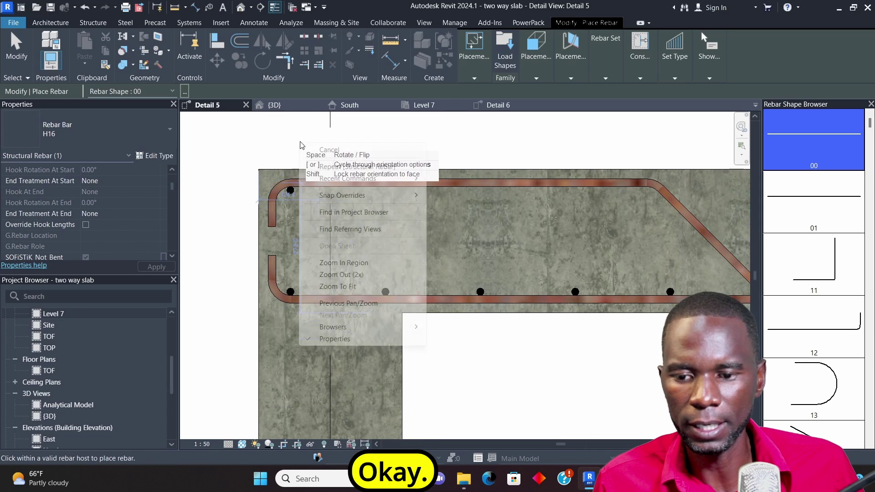
{"action": "left_click", "coordinate": [324, 149]}
{"action": "right_click", "coordinate": [308, 138]}
{"action": "left_click", "coordinate": [330, 144]}
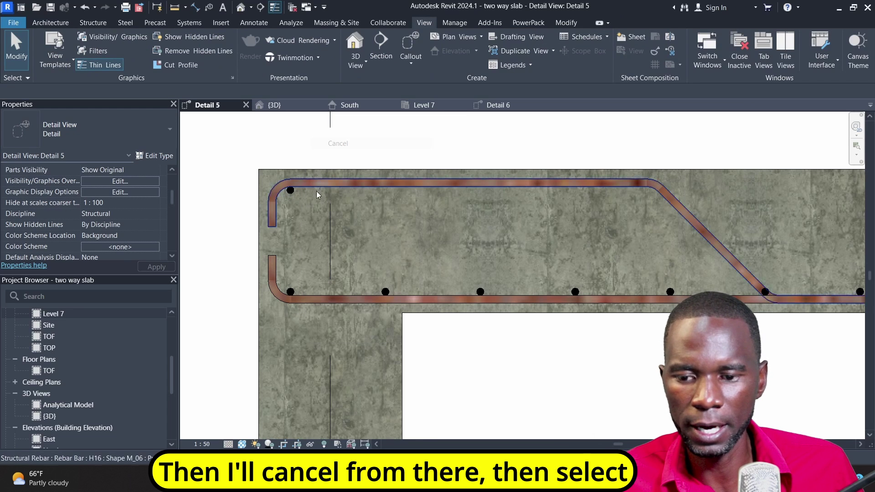
- Lay out the new top bar as a set across the slab with Maximum Spacing at 200 mm
{"action": "left_click", "coordinate": [292, 197]}
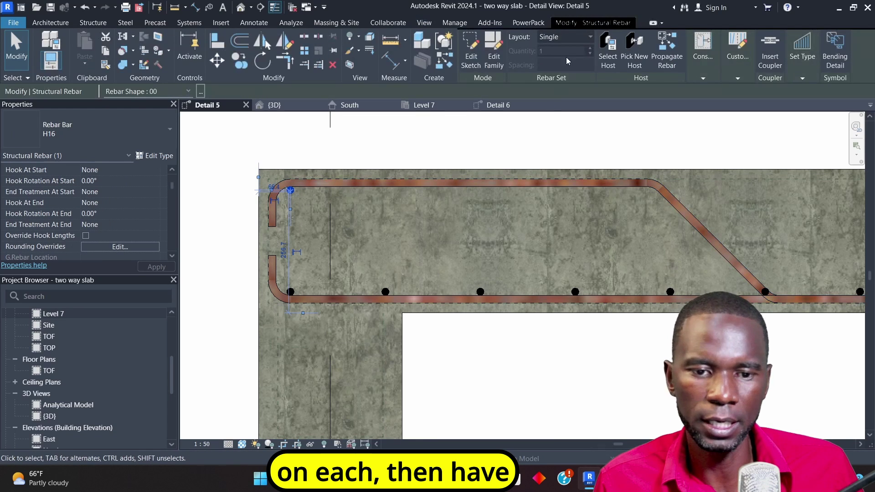
{"action": "left_click", "coordinate": [583, 37]}
{"action": "left_click", "coordinate": [570, 75]}
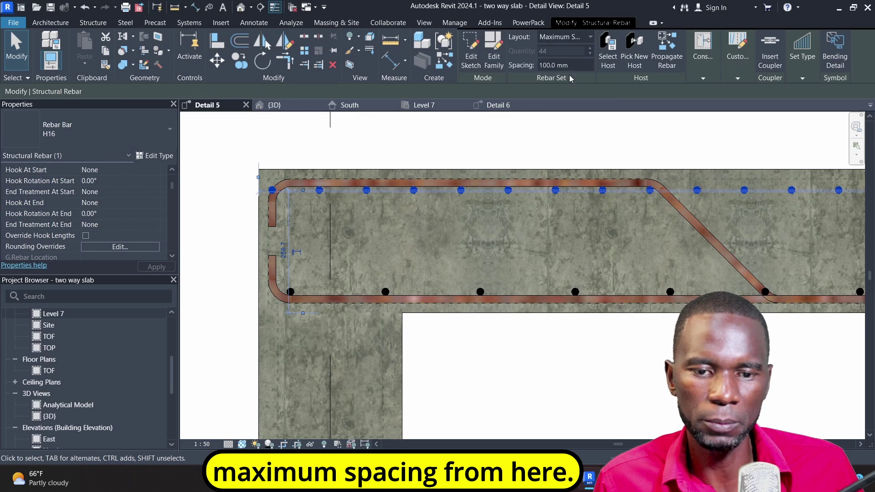
{"action": "left_click", "coordinate": [577, 66]}
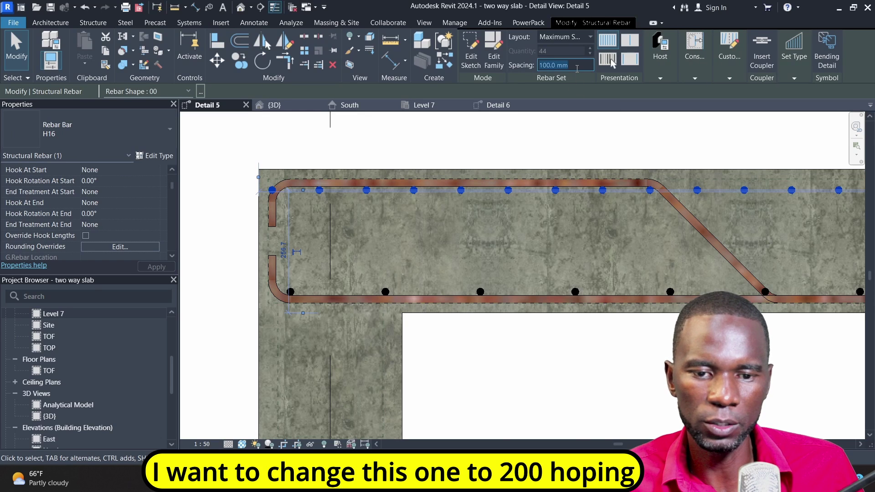
{"action": "type", "text": "200"}
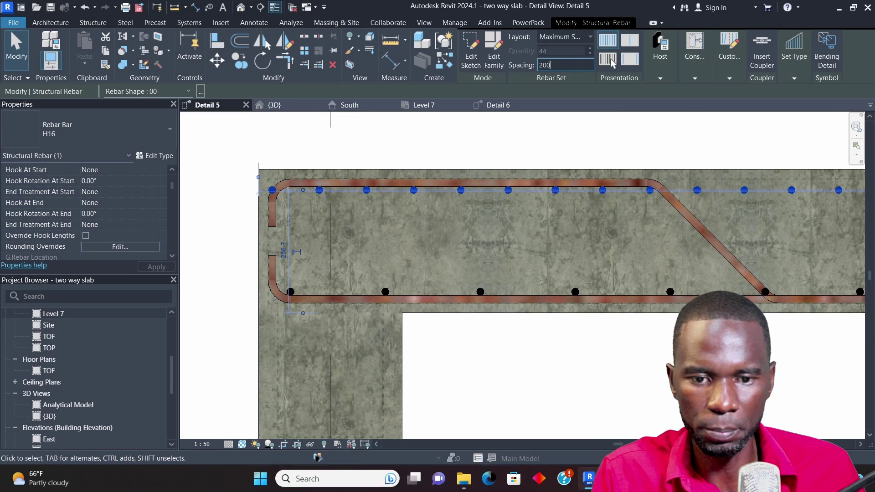
{"action": "key", "text": "Return"}
{"action": "left_click", "coordinate": [580, 122]}
- Shorten the 200 mm top bar set from the slab's far end so it ends at the crank nearest the first bar
{"action": "scroll", "coordinate": [245, 232], "scroll_direction": "down", "scroll_amount": 1}
{"action": "scroll", "coordinate": [245, 232], "scroll_direction": "down", "scroll_amount": 3}
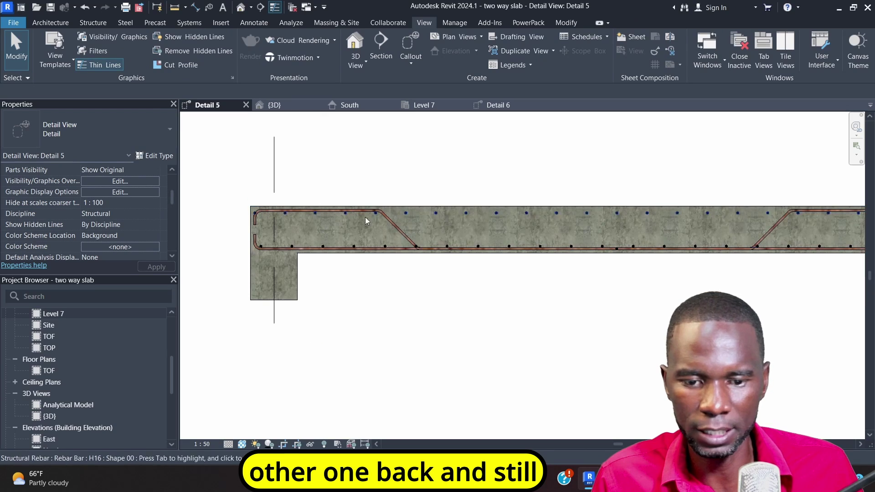
{"action": "left_click", "coordinate": [616, 216]}
{"action": "scroll", "coordinate": [524, 219], "scroll_direction": "down", "scroll_amount": 4}
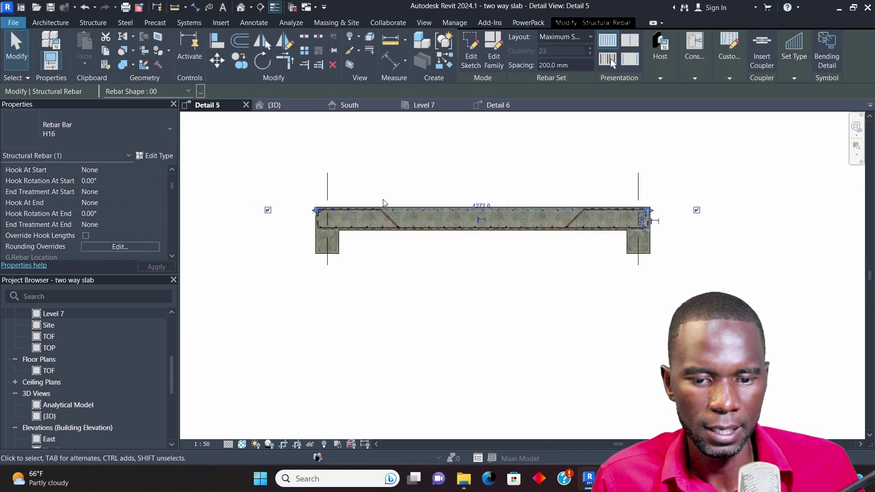
{"action": "scroll", "coordinate": [586, 204], "scroll_direction": "up", "scroll_amount": 5}
{"action": "scroll", "coordinate": [588, 204], "scroll_direction": "up", "scroll_amount": 3}
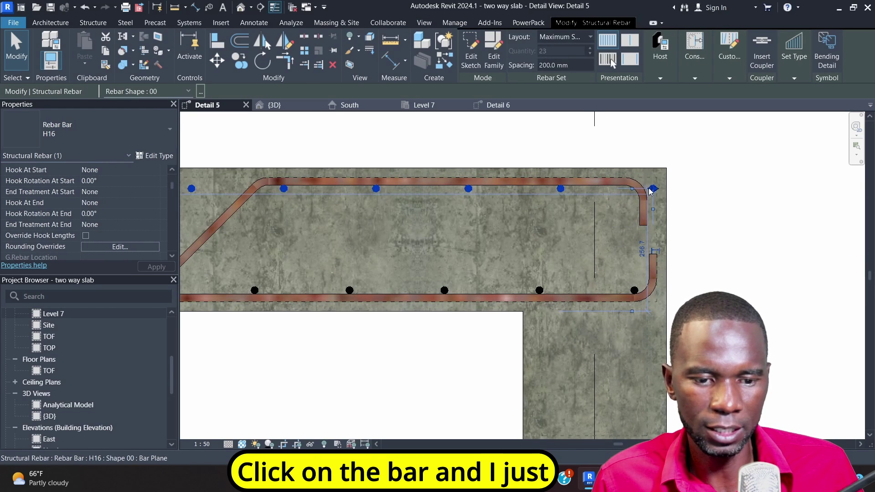
{"action": "left_click_drag", "start_coordinate": [651, 190], "coordinate": [231, 189]}
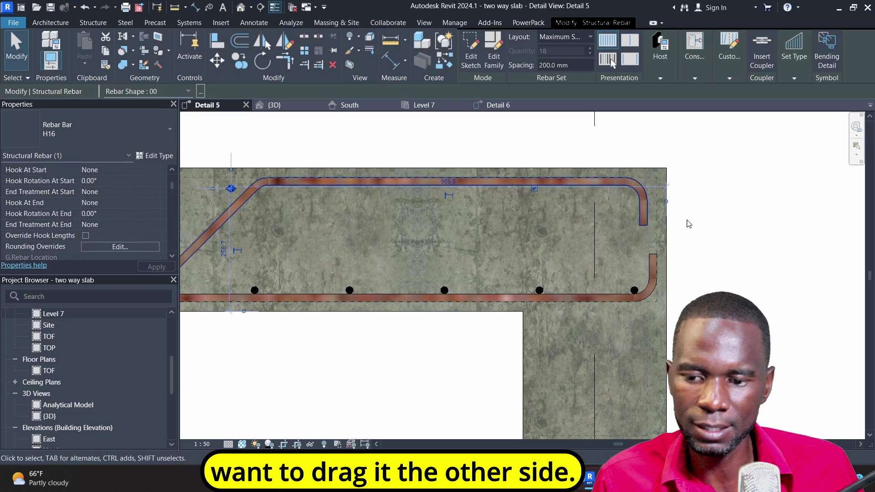
{"action": "scroll", "coordinate": [638, 219], "scroll_direction": "down", "scroll_amount": 5}
{"action": "scroll", "coordinate": [576, 214], "scroll_direction": "up", "scroll_amount": 1}
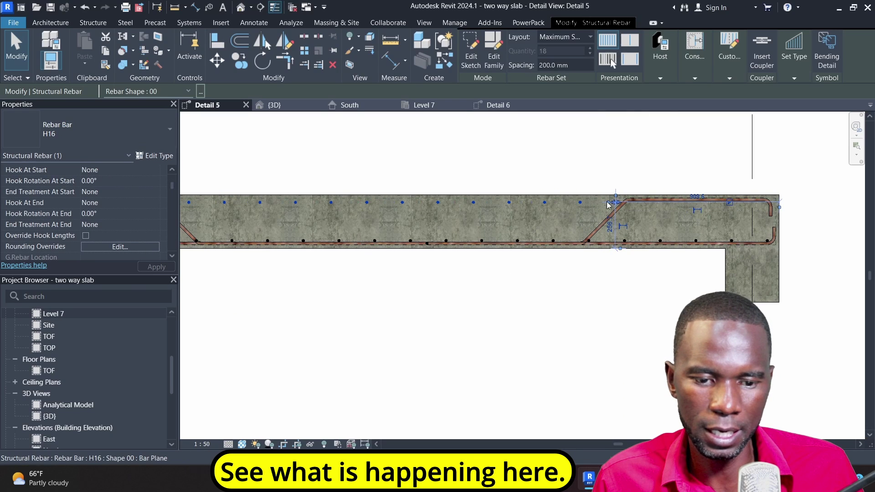
{"action": "left_click_drag", "start_coordinate": [609, 204], "coordinate": [253, 195]}
{"action": "scroll", "coordinate": [734, 175], "scroll_direction": "down", "scroll_amount": 2}
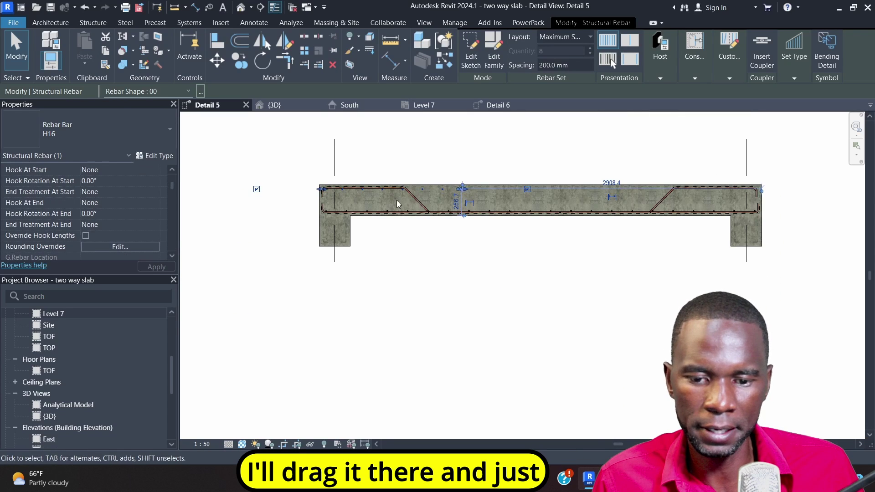
{"action": "scroll", "coordinate": [397, 204], "scroll_direction": "up", "scroll_amount": 3}
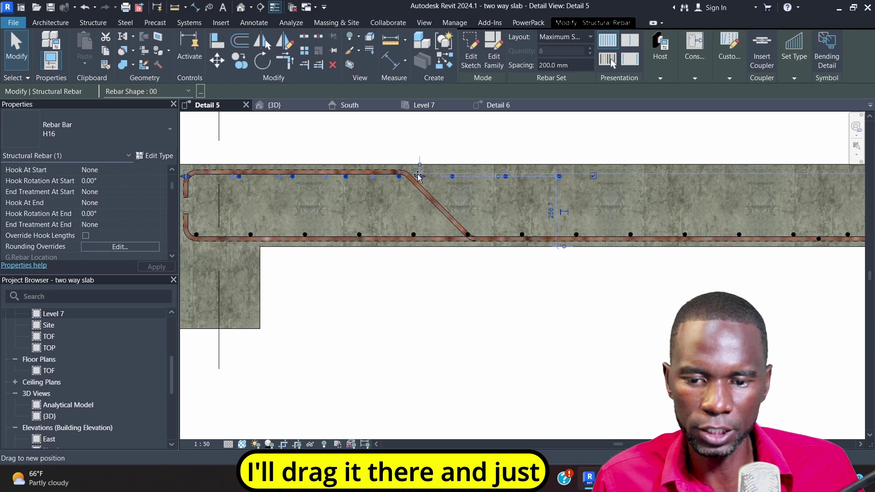
{"action": "left_click", "coordinate": [488, 141]}
- Mirror a copy of the shortened top bar set to the opposite slab end about a vertical axis through the slab's midpoint
{"action": "scroll", "coordinate": [488, 140], "scroll_direction": "down", "scroll_amount": 2}
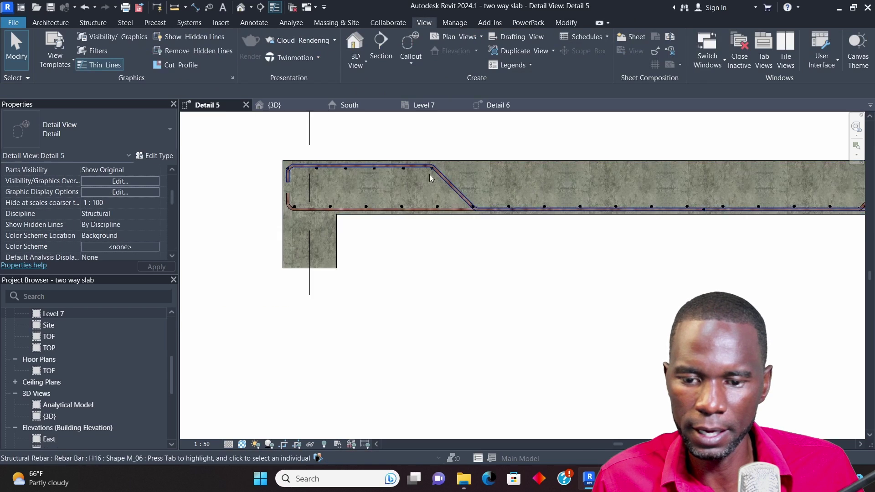
{"action": "scroll", "coordinate": [429, 176], "scroll_direction": "up", "scroll_amount": 2}
{"action": "left_click", "coordinate": [393, 171]}
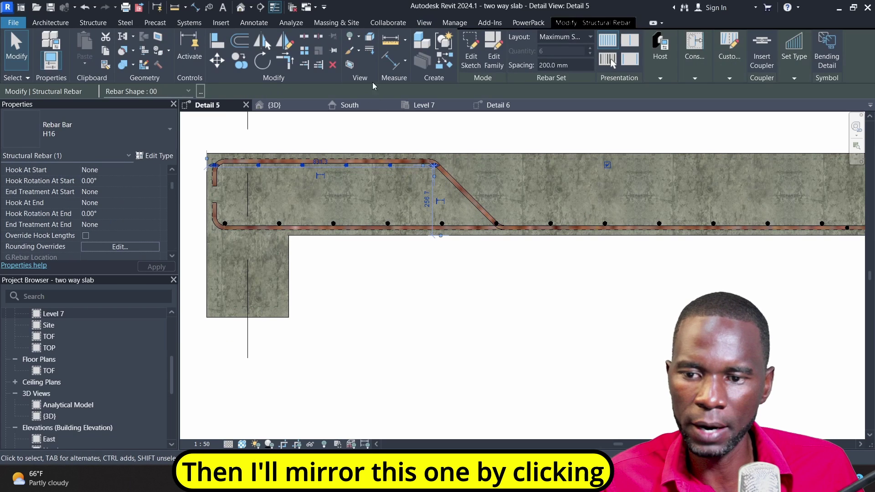
{"action": "left_click", "coordinate": [285, 40]}
{"action": "scroll", "coordinate": [553, 221], "scroll_direction": "down", "scroll_amount": 2}
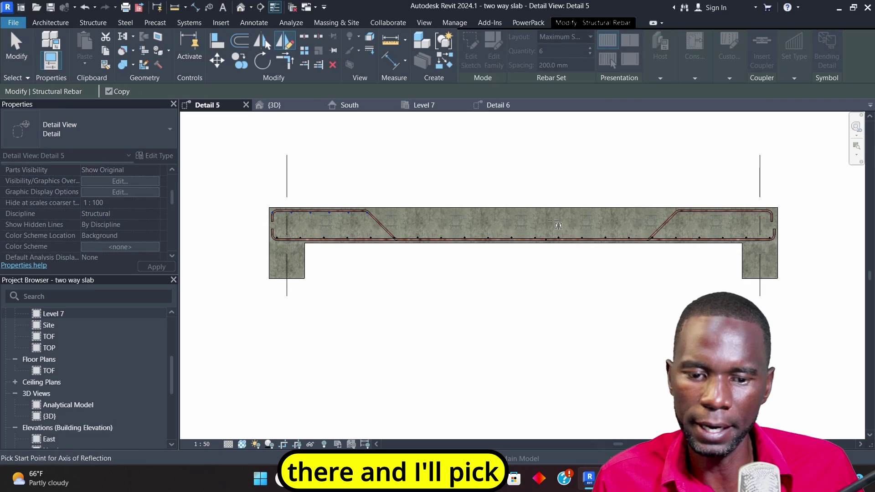
{"action": "left_click", "coordinate": [523, 207]}
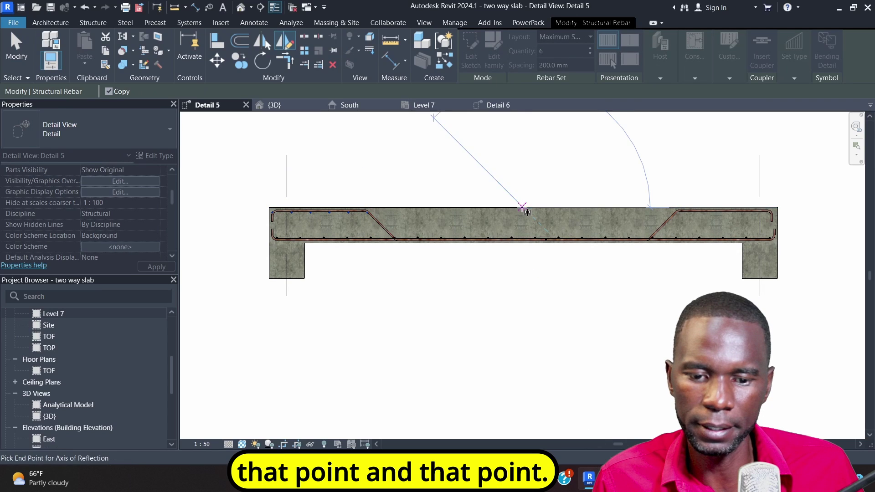
{"action": "left_click", "coordinate": [527, 167]}
- Shift the outer end of the mirrored bar set slightly inward so its last bar sits inside the hook bend
{"action": "scroll", "coordinate": [728, 209], "scroll_direction": "up", "scroll_amount": 3}
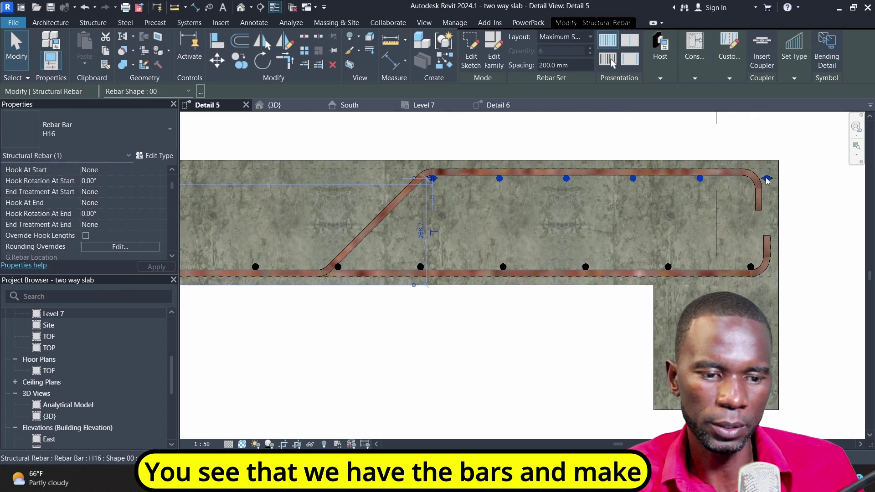
{"action": "left_click_drag", "start_coordinate": [767, 179], "coordinate": [744, 178]}
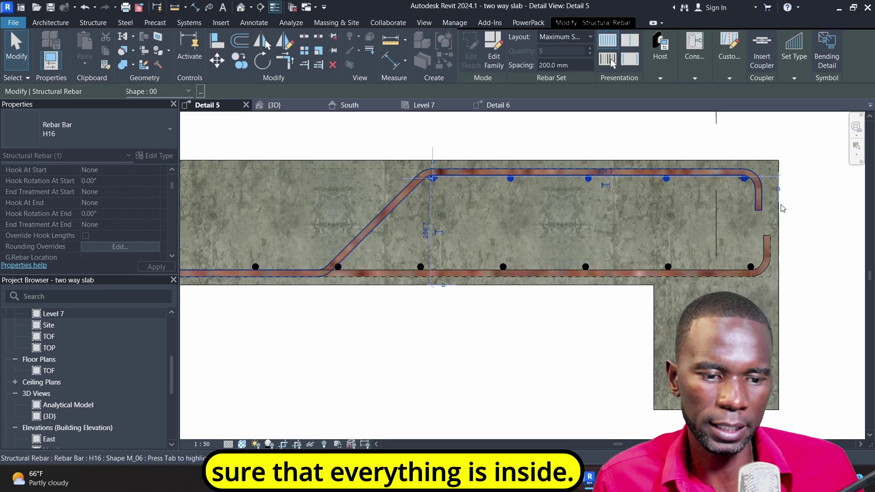
{"action": "left_click", "coordinate": [816, 224]}
{"action": "scroll", "coordinate": [722, 202], "scroll_direction": "down", "scroll_amount": 6}
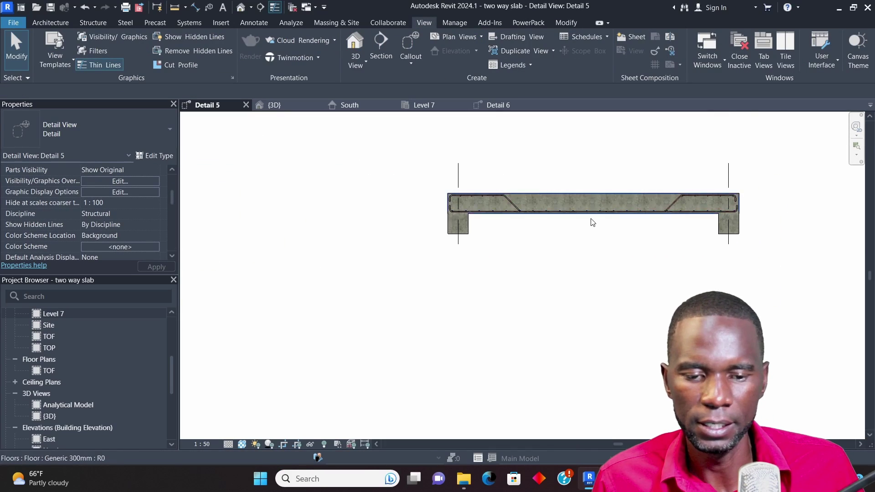
- Examine the slab reinforcement in the 3D view, checking the single cranked bar in the middle of the slab
{"action": "scroll", "coordinate": [592, 223], "scroll_direction": "up", "scroll_amount": 3}
{"action": "left_click", "coordinate": [275, 105]}
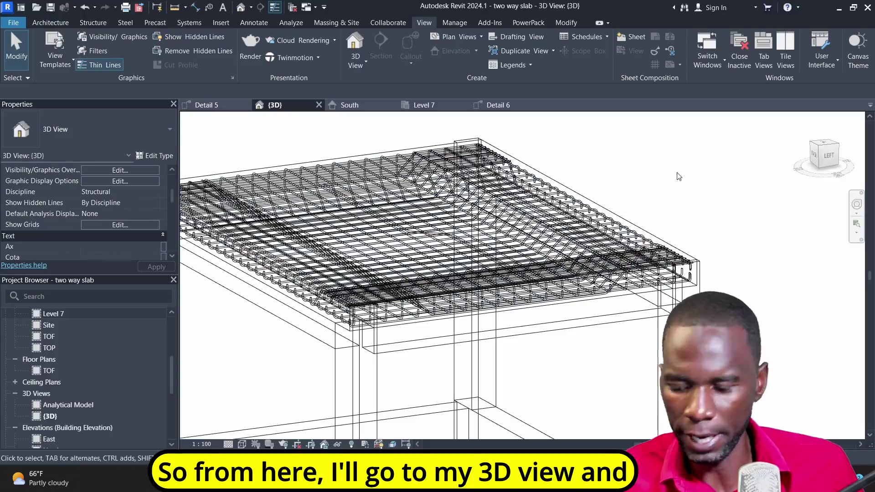
{"action": "middle_click_drag", "start_coordinate": [683, 177], "coordinate": [611, 194], "text": "shift"}
{"action": "scroll", "coordinate": [425, 243], "scroll_direction": "up", "scroll_amount": 5}
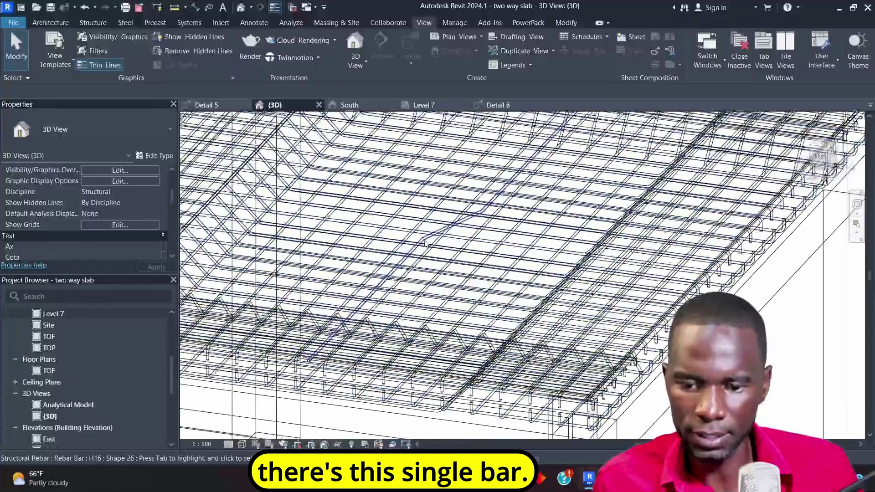
{"action": "left_click", "coordinate": [425, 243]}
{"action": "scroll", "coordinate": [464, 268], "scroll_direction": "down", "scroll_amount": 5}
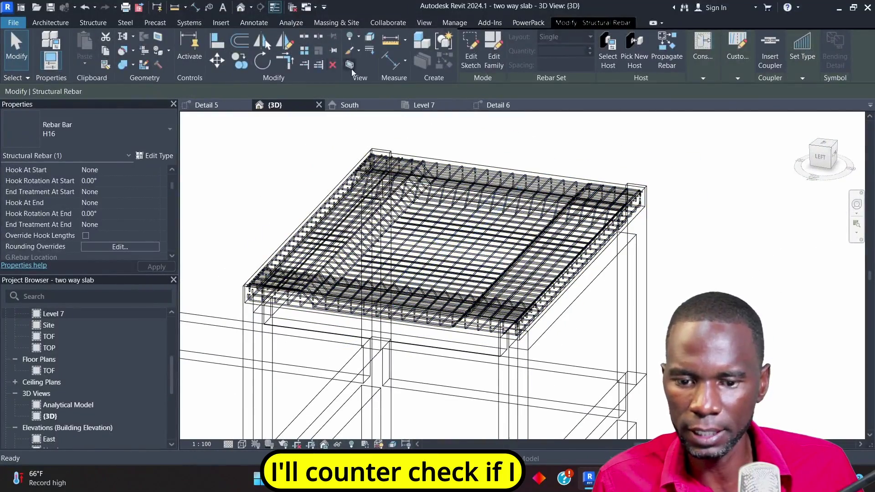
{"action": "key", "text": "Escape"}
- Set the 3D view's visual style to Realistic
{"action": "middle_click_drag", "start_coordinate": [684, 181], "coordinate": [314, 380], "text": "shift"}
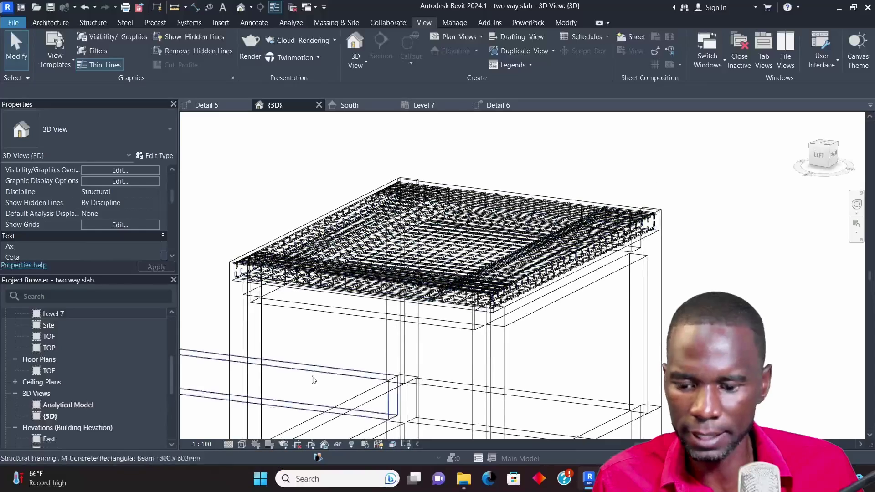
{"action": "left_click", "coordinate": [242, 444]}
{"action": "left_click", "coordinate": [256, 432]}
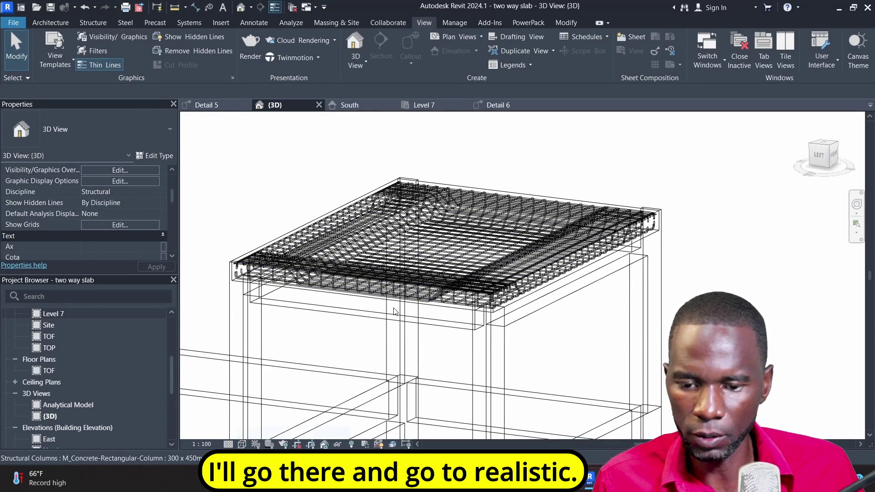
- Select everything around the upper slab and filter the selection to Structural Rebar only
{"action": "scroll", "coordinate": [520, 214], "scroll_direction": "down", "scroll_amount": 2}
{"action": "left_click_drag", "start_coordinate": [324, 137], "coordinate": [638, 326]}
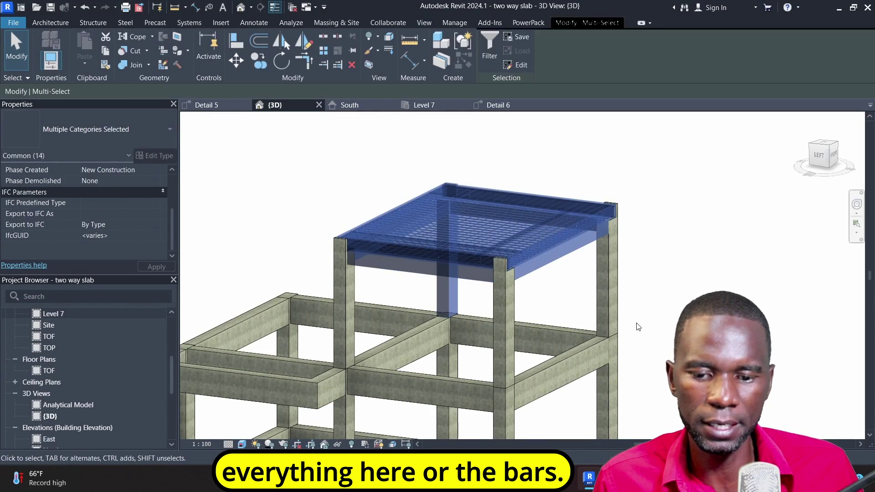
{"action": "left_click", "coordinate": [492, 45]}
{"action": "left_click", "coordinate": [515, 184]}
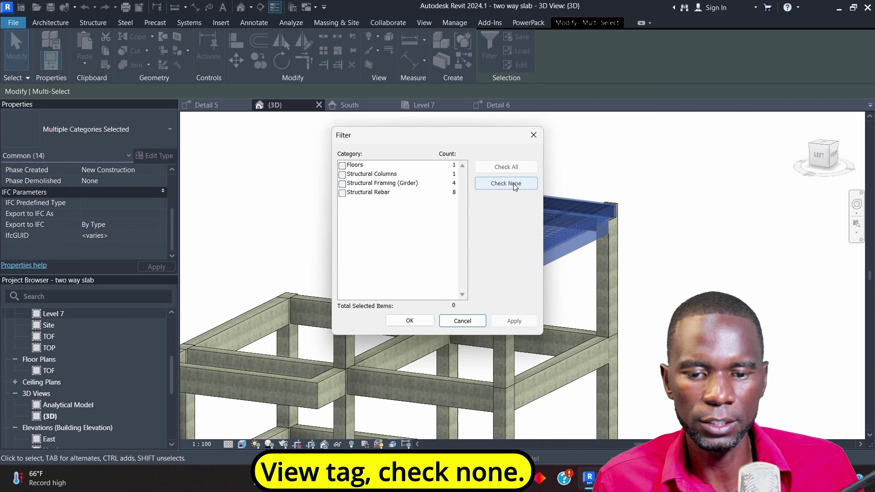
{"action": "left_click", "coordinate": [357, 192]}
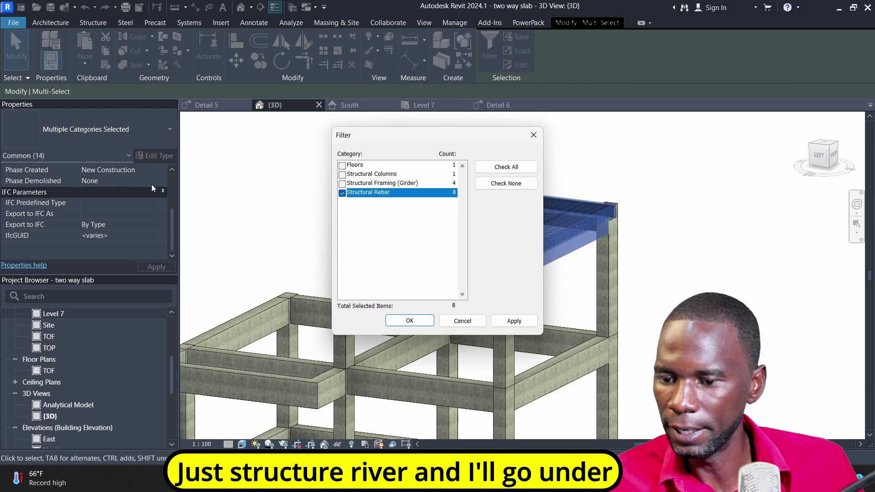
{"action": "left_click", "coordinate": [514, 321]}
{"action": "left_click", "coordinate": [409, 321]}
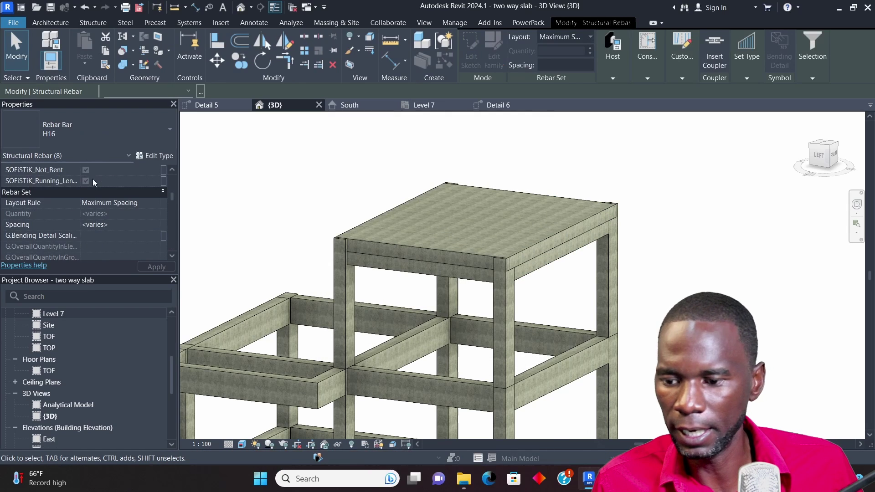
{"action": "scroll", "coordinate": [99, 181], "scroll_direction": "down", "scroll_amount": 3}
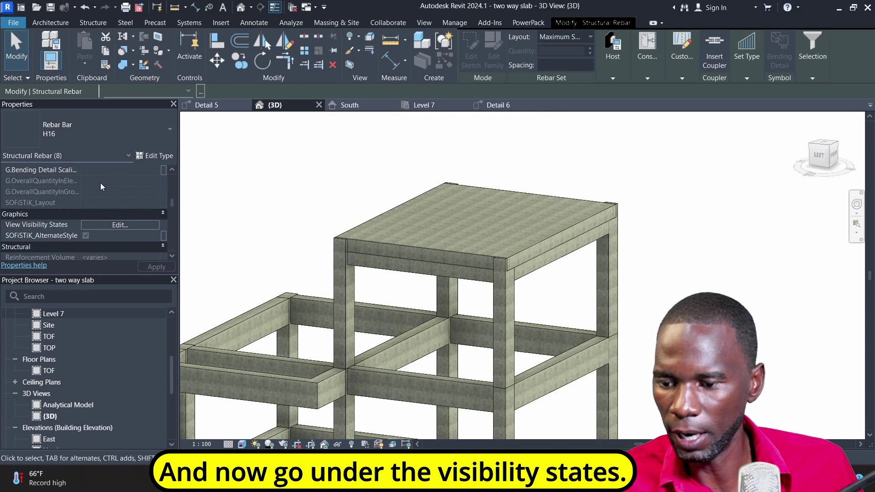
- Show the eight selected rebar sets unobscured in the (3D) view through their view visibility states, then clear the selection
{"action": "left_click", "coordinate": [121, 224]}
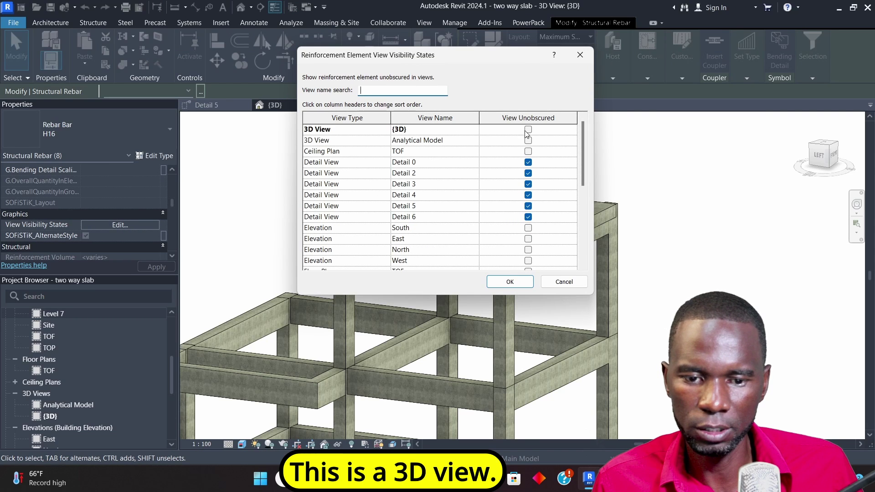
{"action": "left_click", "coordinate": [527, 130]}
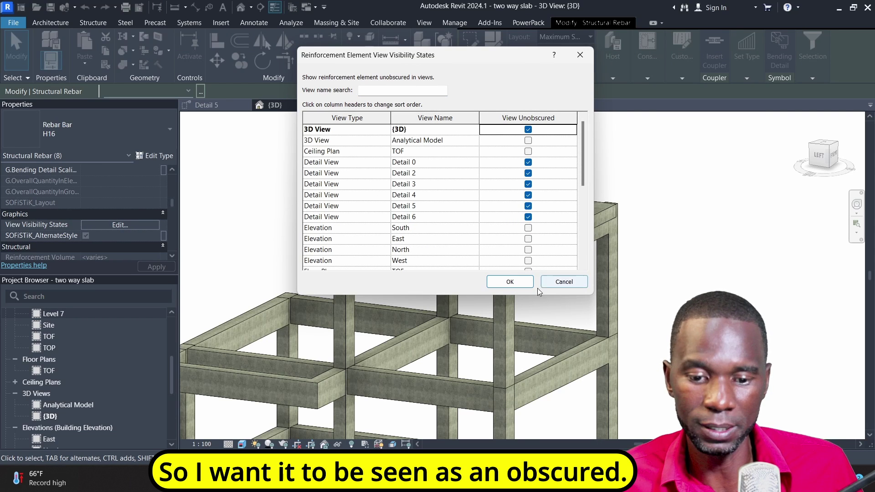
{"action": "left_click", "coordinate": [509, 281]}
{"action": "scroll", "coordinate": [468, 220], "scroll_direction": "up", "scroll_amount": 3}
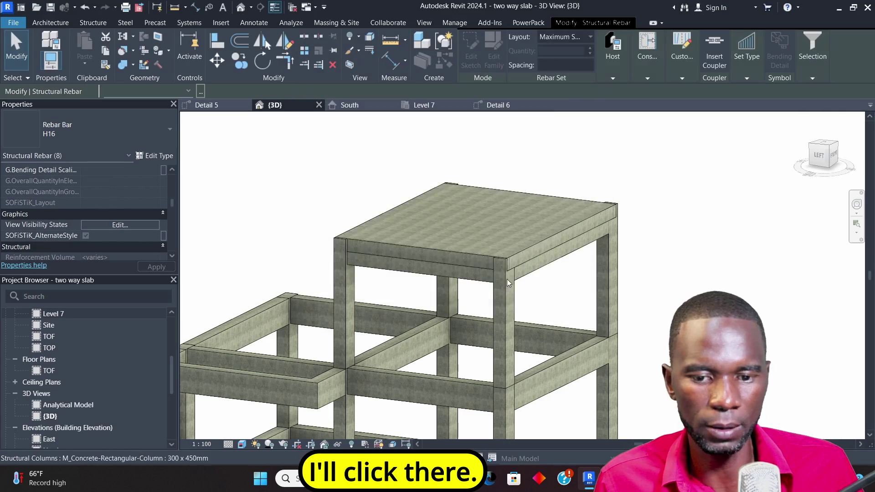
{"action": "scroll", "coordinate": [302, 142], "scroll_direction": "down", "scroll_amount": 2}
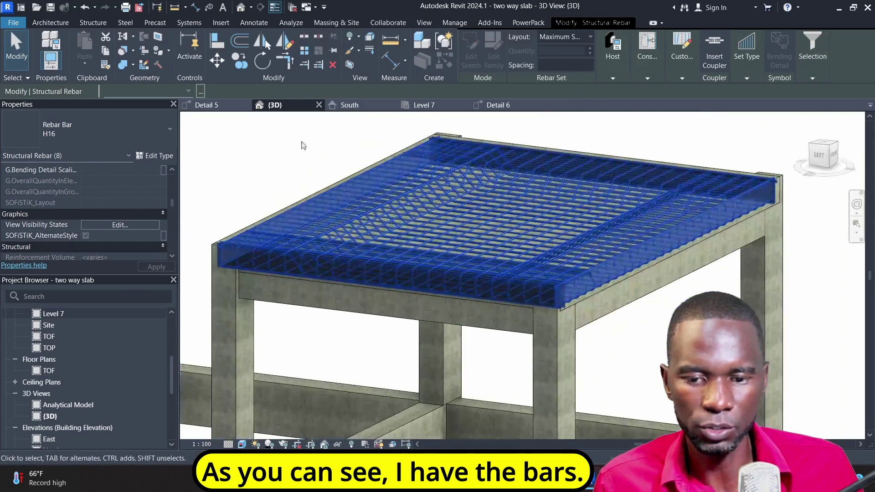
{"action": "left_click", "coordinate": [303, 142]}
- Examine the slab reinforcement from several angles in 3D for missed bars, and check the Detail 6 section
{"action": "scroll", "coordinate": [760, 187], "scroll_direction": "up", "scroll_amount": 2}
{"action": "scroll", "coordinate": [725, 153], "scroll_direction": "down", "scroll_amount": 3}
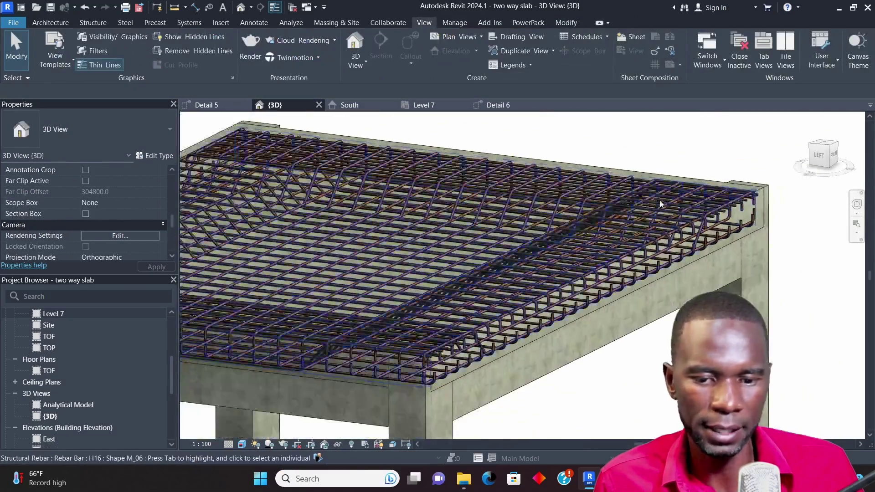
{"action": "scroll", "coordinate": [729, 162], "scroll_direction": "up", "scroll_amount": 2}
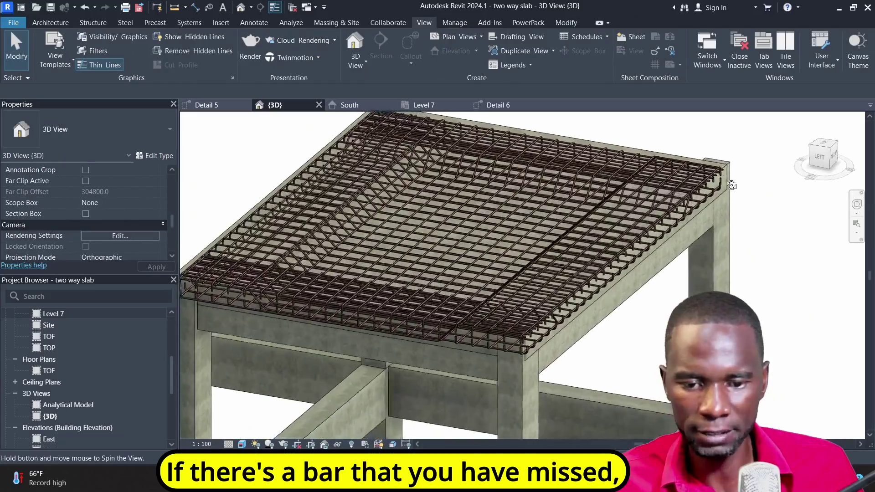
{"action": "middle_click_drag", "start_coordinate": [718, 174], "coordinate": [758, 200], "text": "shift"}
{"action": "middle_click_drag", "start_coordinate": [675, 217], "coordinate": [539, 246], "text": "shift"}
{"action": "scroll", "coordinate": [539, 246], "scroll_direction": "down", "scroll_amount": 5}
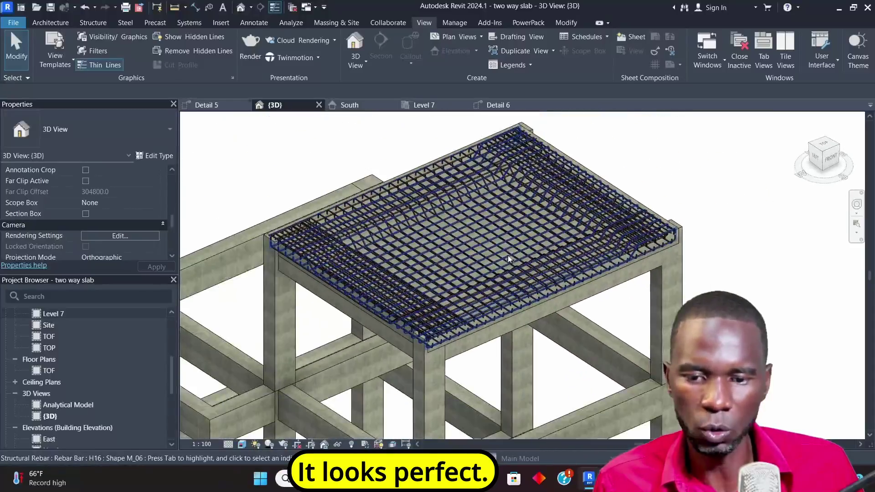
{"action": "left_click", "coordinate": [497, 105]}
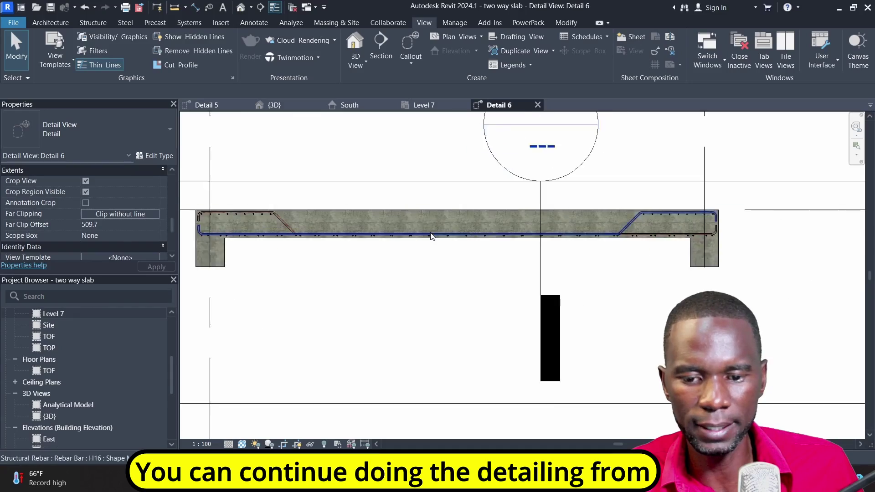
{"action": "scroll", "coordinate": [431, 236], "scroll_direction": "up", "scroll_amount": 2}
{"action": "left_click", "coordinate": [275, 105]}
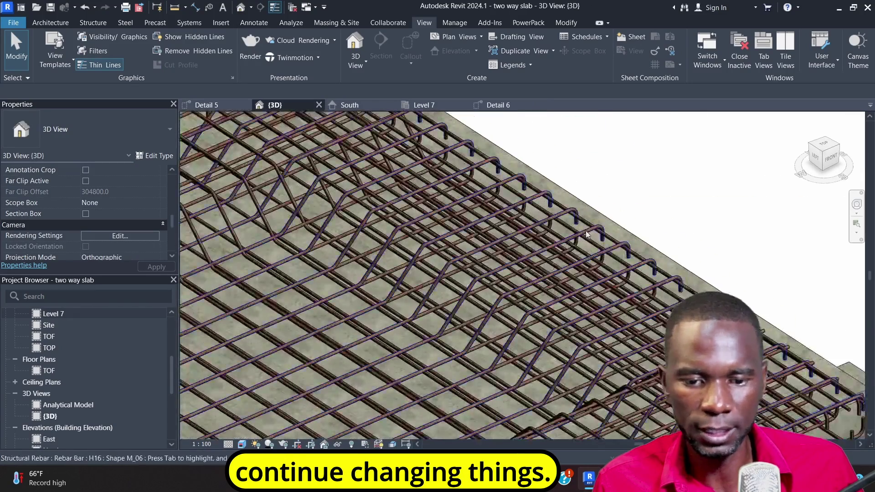
- Inspect the crossing cranked and straight bars near the slab corners in the 3D view for collisions
{"action": "scroll", "coordinate": [629, 155], "scroll_direction": "down", "scroll_amount": 2}
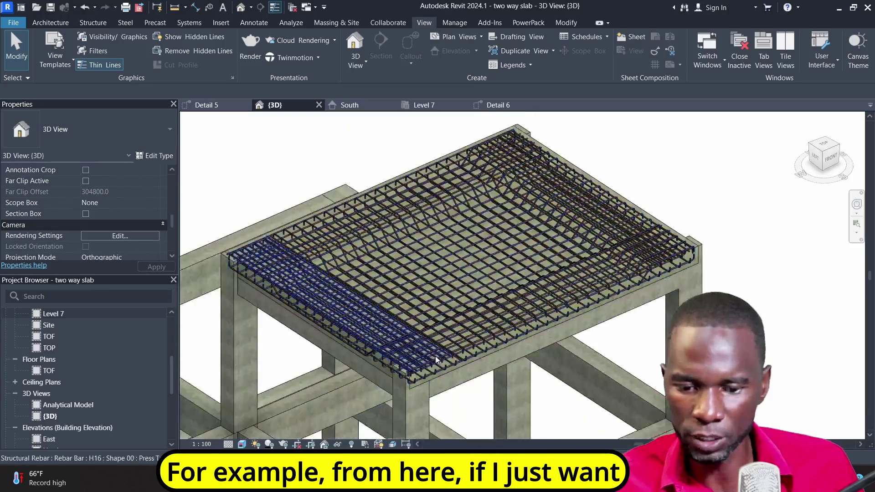
{"action": "scroll", "coordinate": [436, 360], "scroll_direction": "up", "scroll_amount": 4}
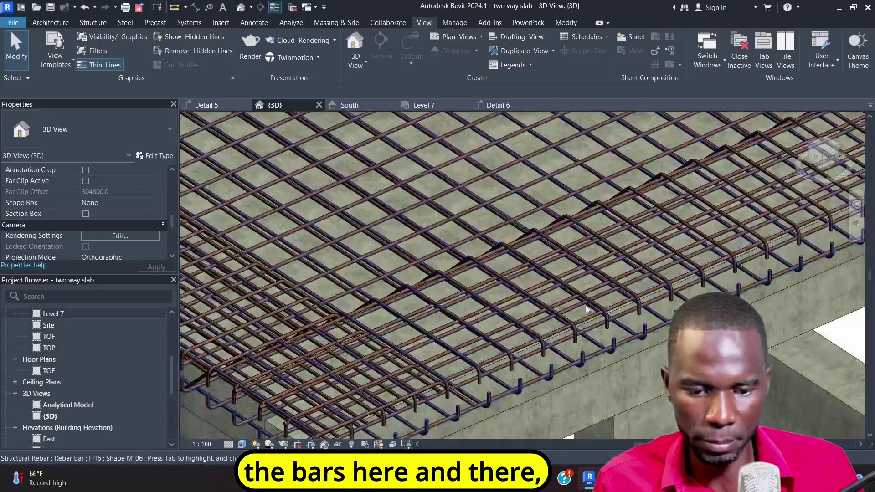
{"action": "scroll", "coordinate": [586, 310], "scroll_direction": "down", "scroll_amount": 4}
{"action": "middle_click_drag", "start_coordinate": [410, 237], "coordinate": [341, 225], "text": "shift"}
{"action": "scroll", "coordinate": [341, 226], "scroll_direction": "up", "scroll_amount": 4}
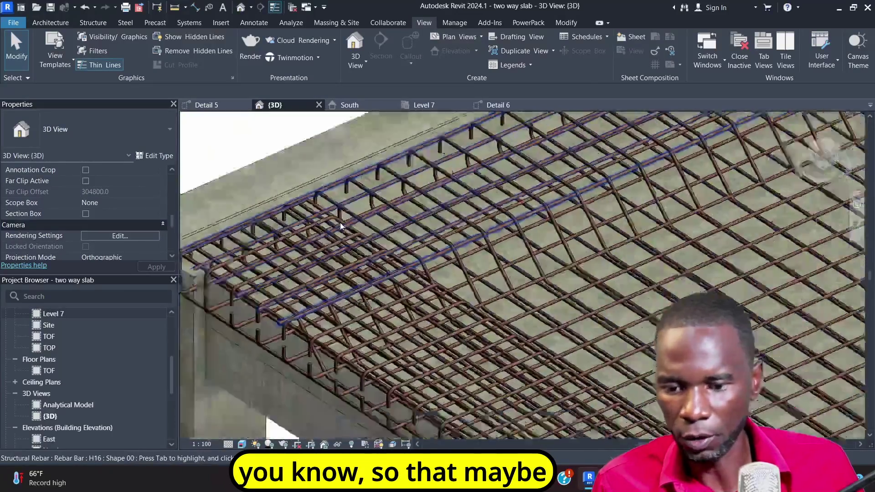
{"action": "scroll", "coordinate": [340, 226], "scroll_direction": "up", "scroll_amount": 2}
{"action": "scroll", "coordinate": [298, 299], "scroll_direction": "up", "scroll_amount": 4}
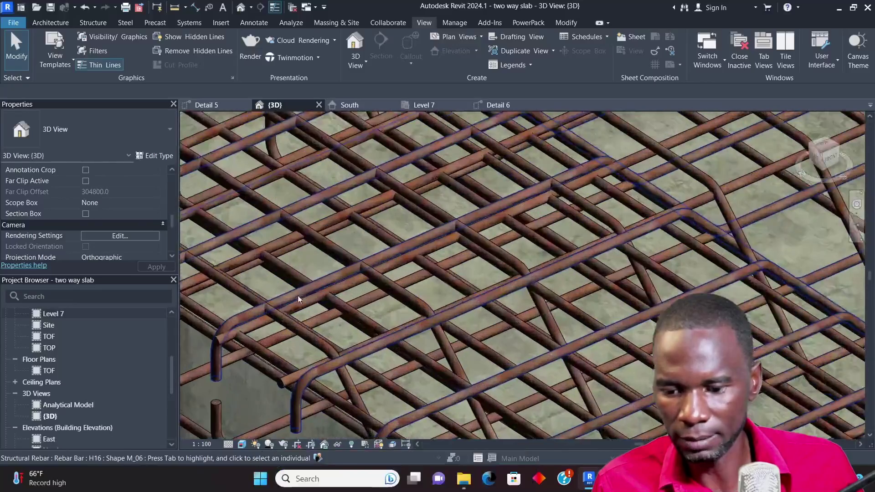
{"action": "scroll", "coordinate": [305, 273], "scroll_direction": "down", "scroll_amount": 4}
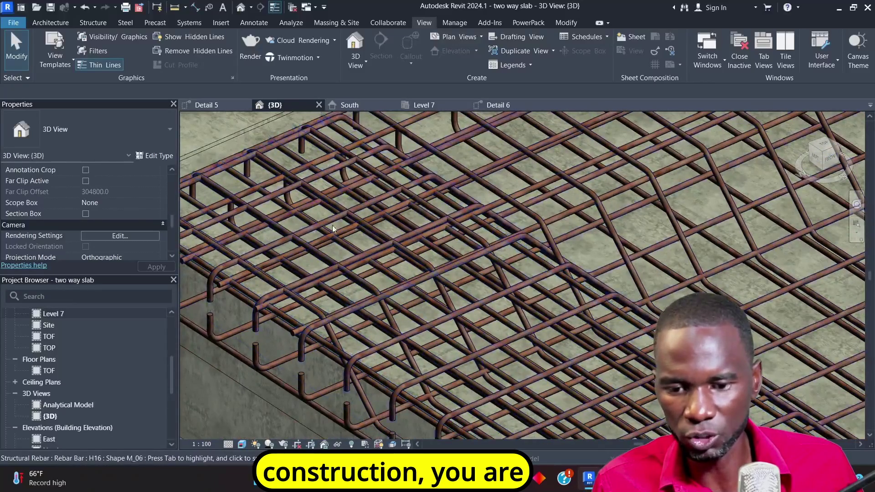
{"action": "scroll", "coordinate": [390, 270], "scroll_direction": "up", "scroll_amount": 3}
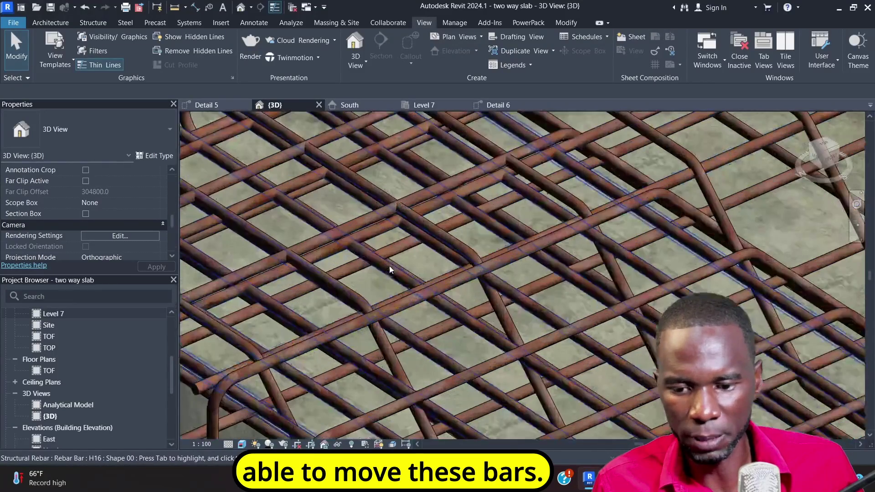
- Edit the constraints of the M_06 cranked bar set at the slab edge, giving its bar plane an offset of -16 mm
{"action": "left_click", "coordinate": [365, 224]}
{"action": "scroll", "coordinate": [360, 237], "scroll_direction": "down", "scroll_amount": 2}
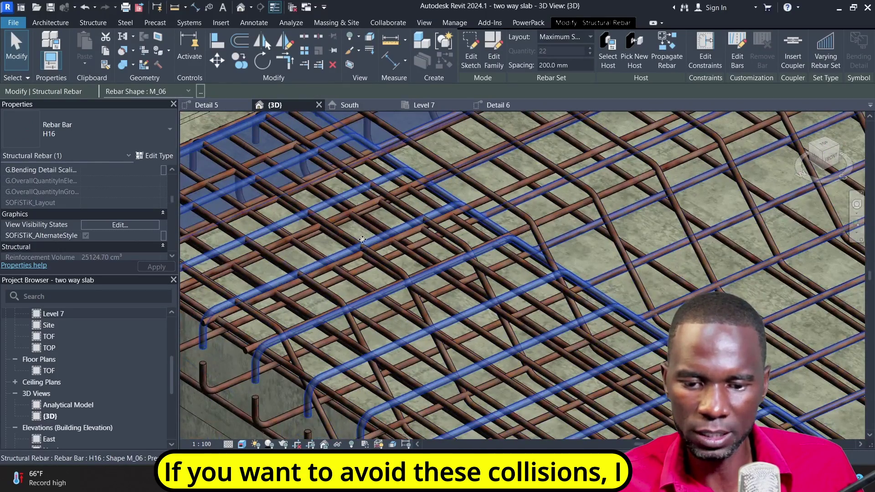
{"action": "left_click", "coordinate": [703, 62]}
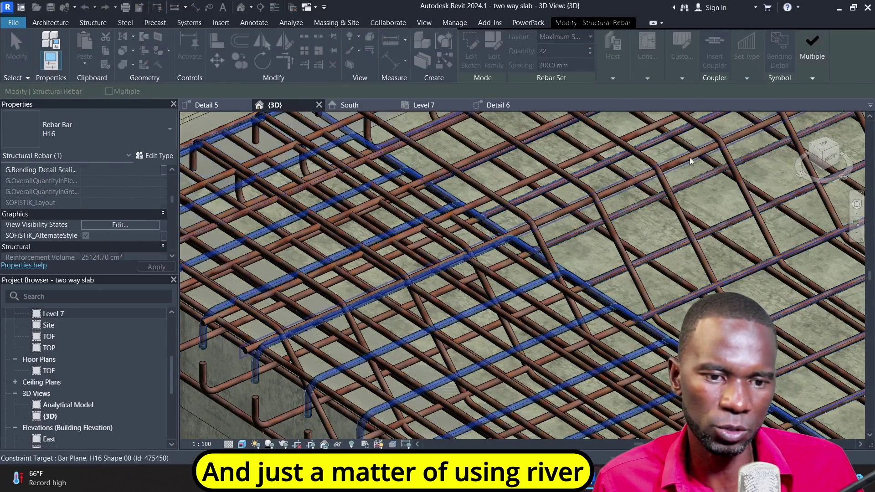
{"action": "left_click", "coordinate": [379, 237]}
{"action": "left_click", "coordinate": [437, 311]}
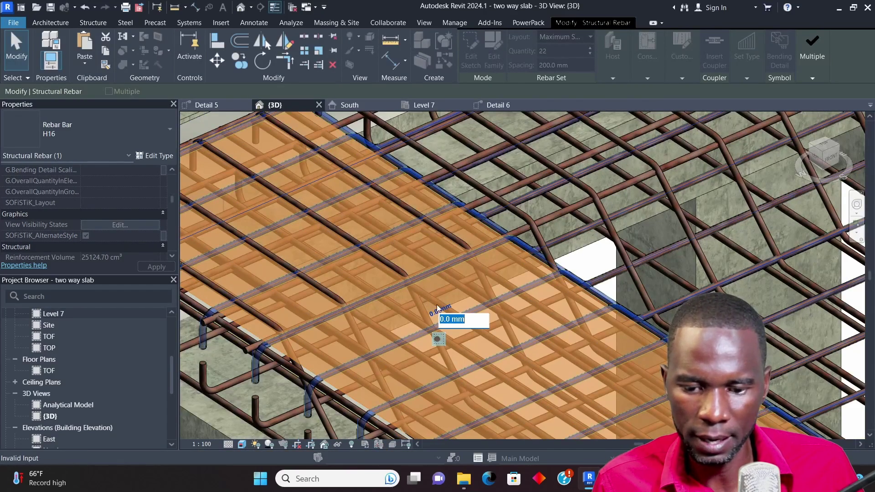
{"action": "key", "text": "BackSpace"}
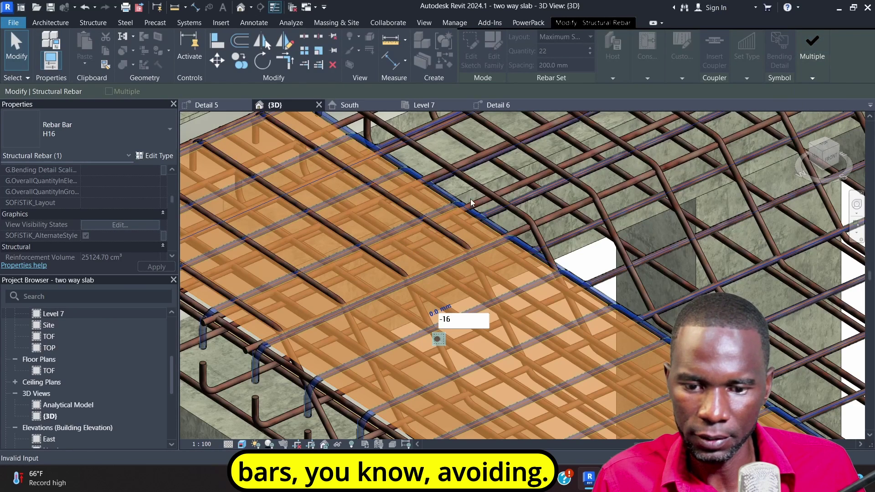
{"action": "left_click", "coordinate": [812, 42]}
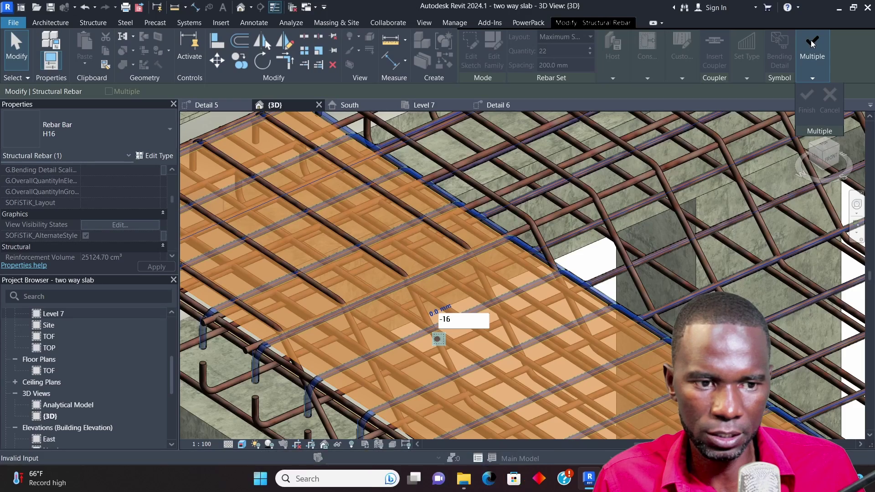
{"action": "scroll", "coordinate": [432, 223], "scroll_direction": "down", "scroll_amount": 5}
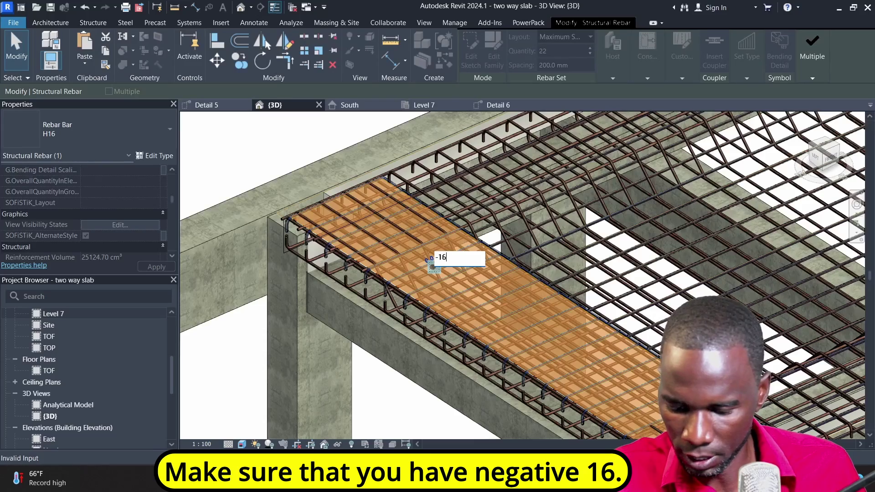
{"action": "left_click", "coordinate": [815, 50]}
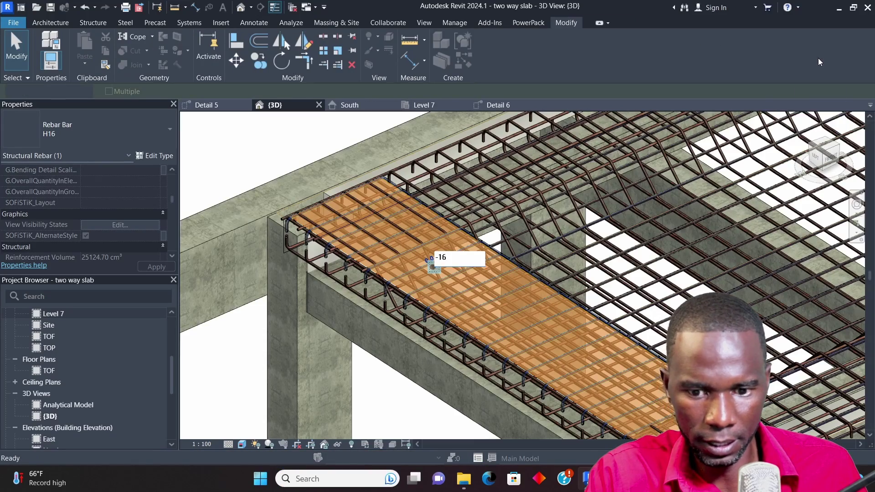
- Check the adjusted bar set for collisions up close and review the whole slab reinforcement in the 3D view
{"action": "scroll", "coordinate": [371, 268], "scroll_direction": "up", "scroll_amount": 8}
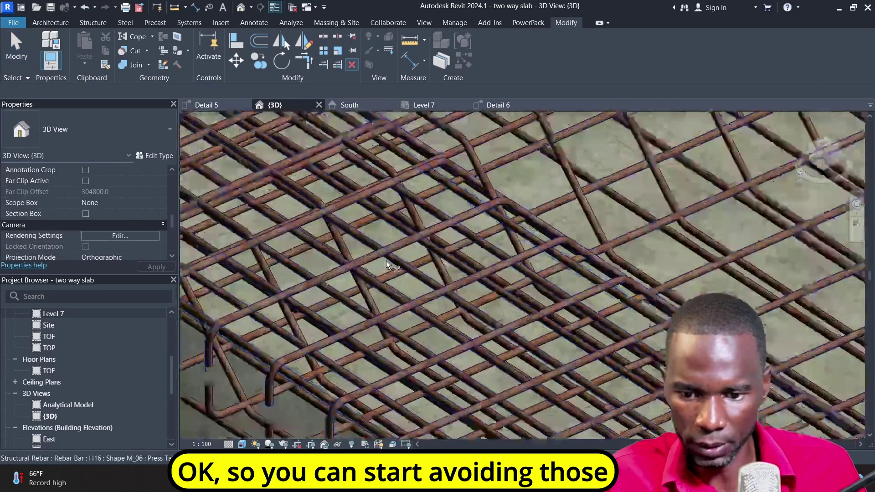
{"action": "scroll", "coordinate": [349, 297], "scroll_direction": "down", "scroll_amount": 8}
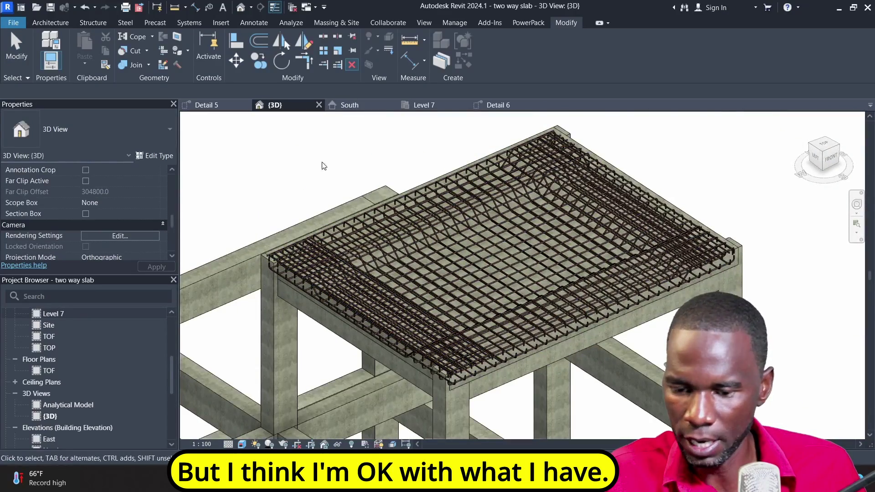
{"action": "scroll", "coordinate": [623, 204], "scroll_direction": "up", "scroll_amount": 5}
{"action": "scroll", "coordinate": [649, 206], "scroll_direction": "down", "scroll_amount": 6}
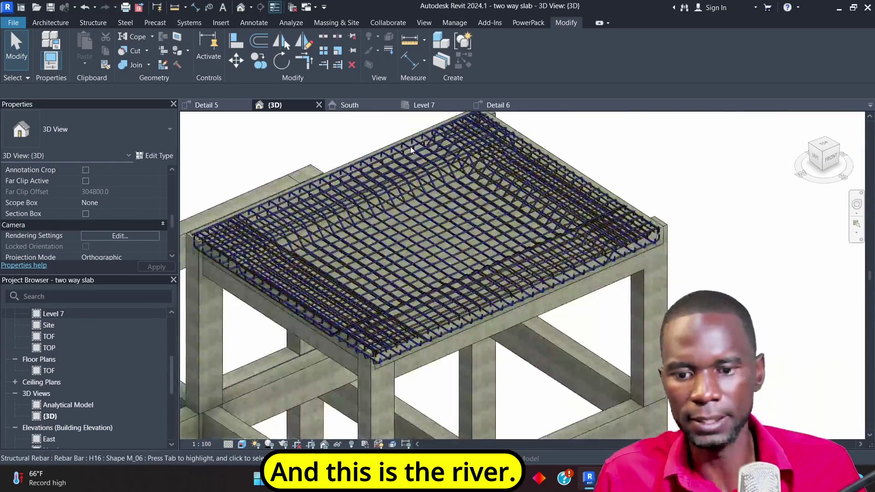
{"action": "scroll", "coordinate": [410, 146], "scroll_direction": "up", "scroll_amount": 4}
{"action": "scroll", "coordinate": [409, 152], "scroll_direction": "down", "scroll_amount": 5}
- Review the slab reinforcement in the Detail 6 and Detail 5 sections
{"action": "left_click", "coordinate": [498, 105]}
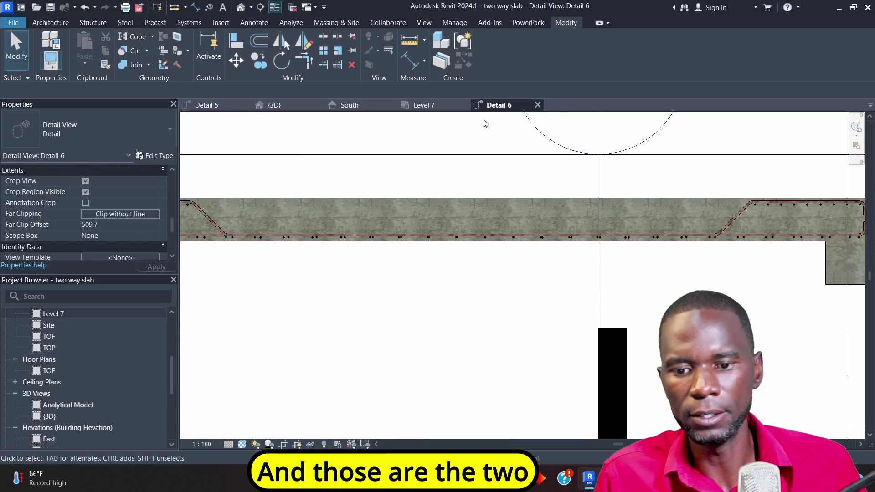
{"action": "scroll", "coordinate": [291, 206], "scroll_direction": "down", "scroll_amount": 4}
{"action": "scroll", "coordinate": [352, 219], "scroll_direction": "up", "scroll_amount": 3}
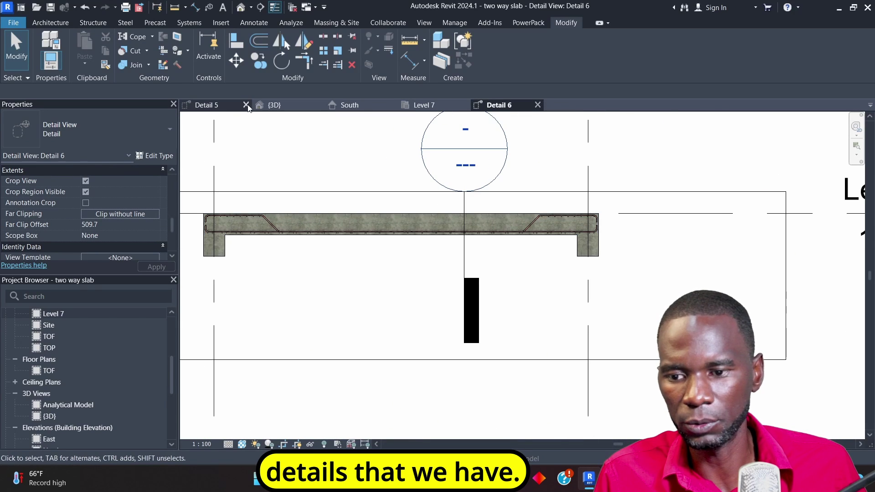
{"action": "left_click", "coordinate": [216, 107]}
{"action": "scroll", "coordinate": [285, 219], "scroll_direction": "down", "scroll_amount": 2}
{"action": "scroll", "coordinate": [400, 203], "scroll_direction": "up", "scroll_amount": 3}
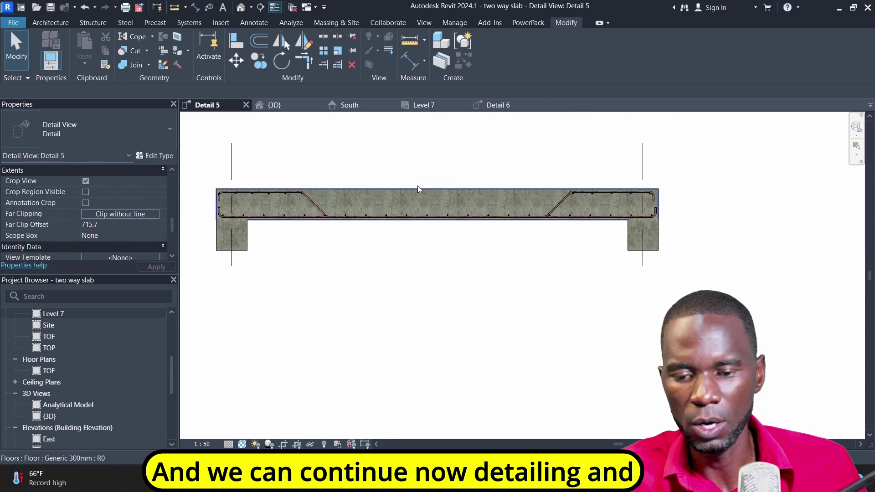